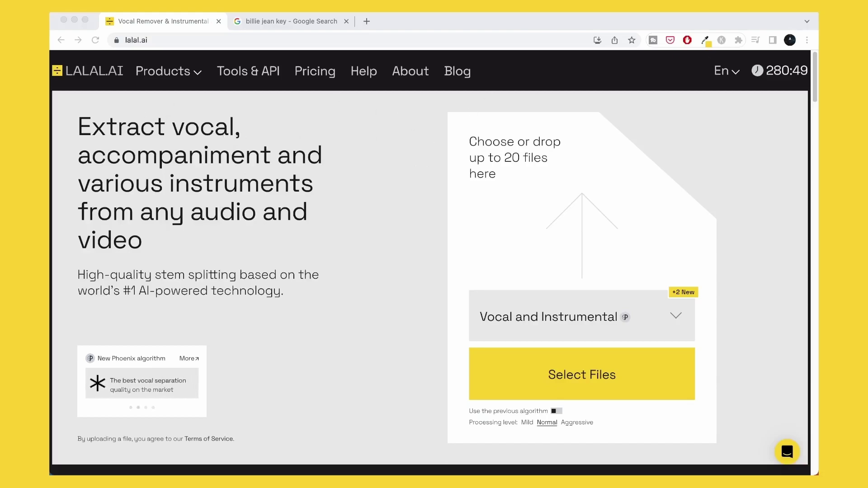
# - Upload the song file for Vocal and Instrumental splitting and check the key of Billie Jean in the Google results
pyautogui.moveTo(610, 236); pyautogui.dragTo(579, 203)
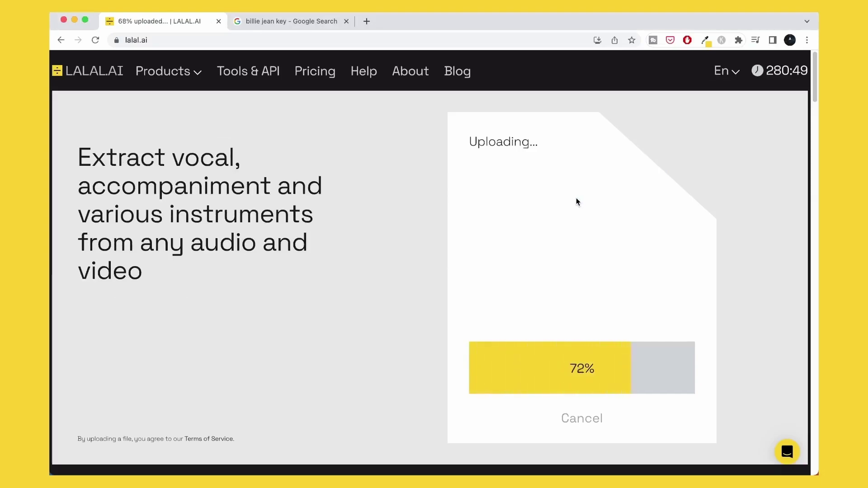
pyautogui.click(272, 23)
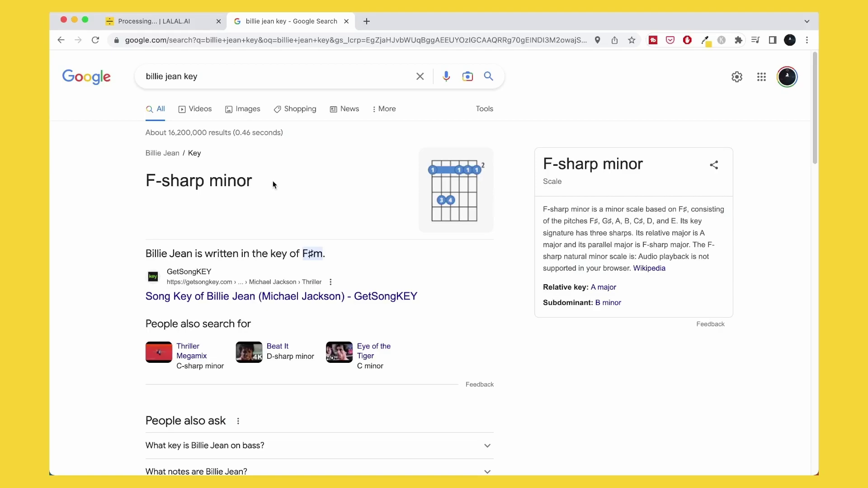
pyautogui.click(182, 23)
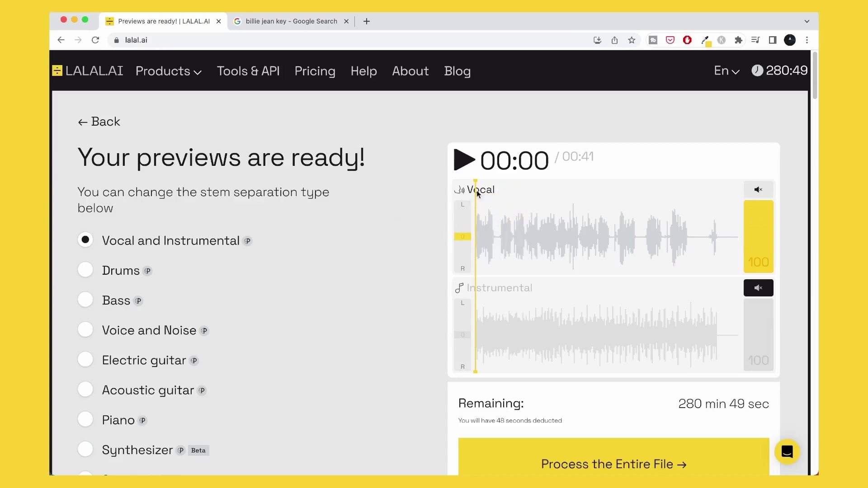
# - Listen to the vocal stem preview, skipping ahead to about 8 seconds, and pause it
pyautogui.click(464, 161)
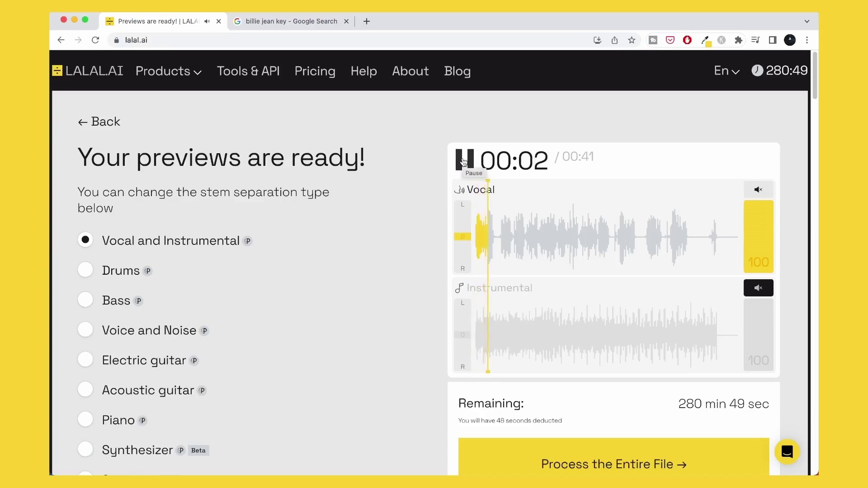
pyautogui.click(523, 228)
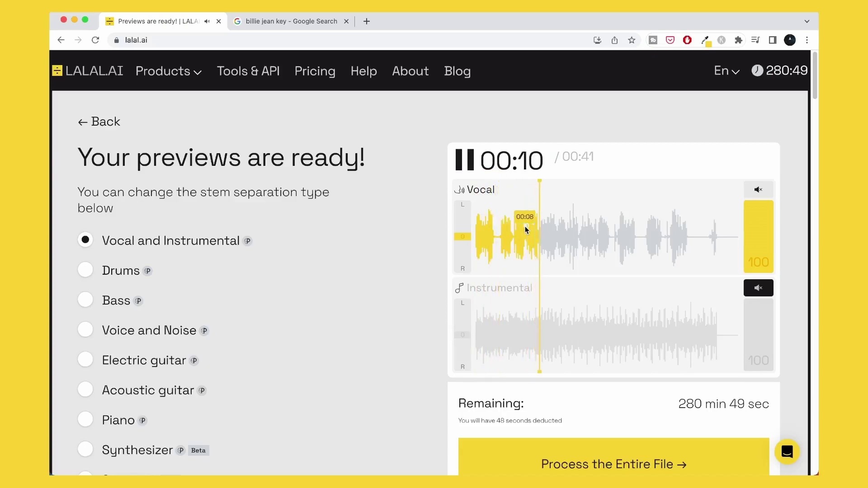
pyautogui.click(468, 166)
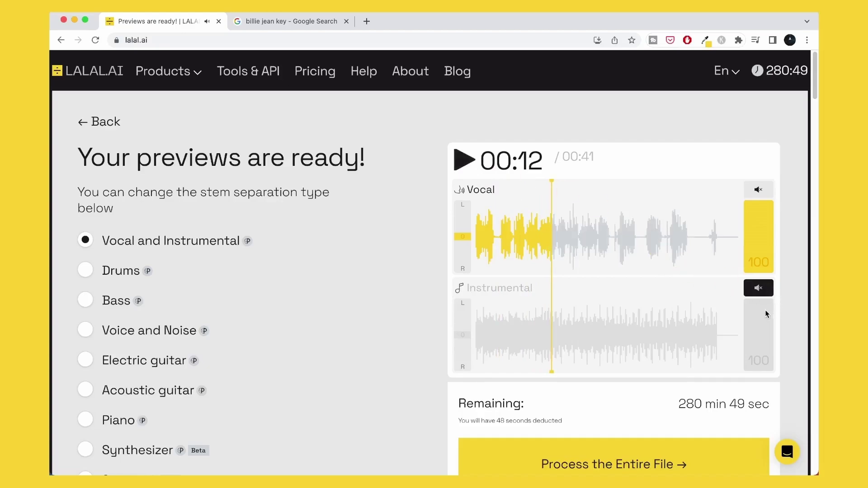
# - Preview the instrumental stem with the vocal muted, and unmute the vocal to hear both stems together
pyautogui.click(757, 288)
pyautogui.click(760, 193)
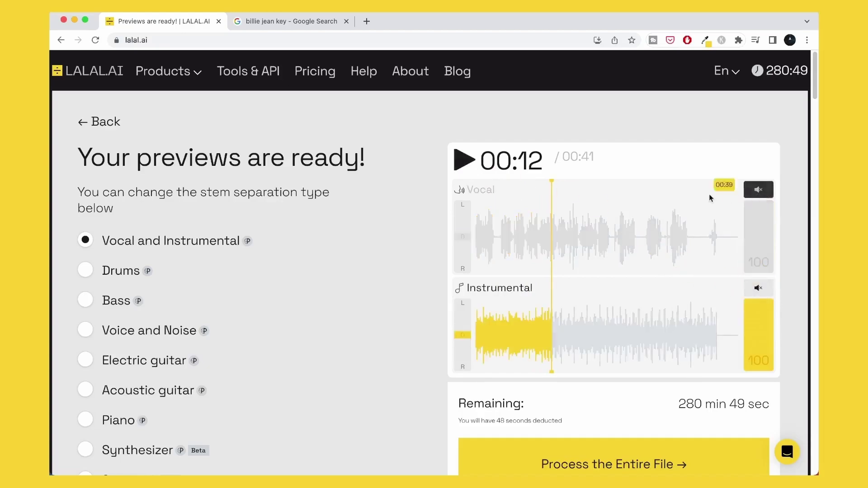
pyautogui.click(463, 161)
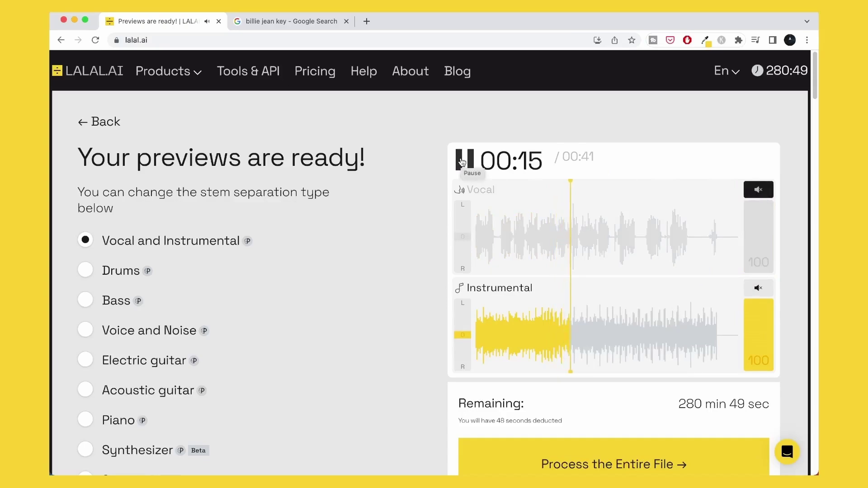
pyautogui.click(462, 161)
pyautogui.click(762, 194)
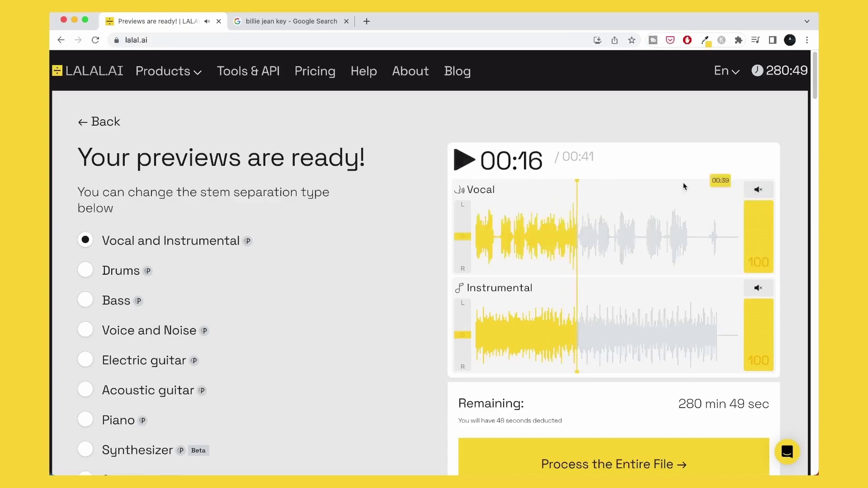
pyautogui.click(462, 166)
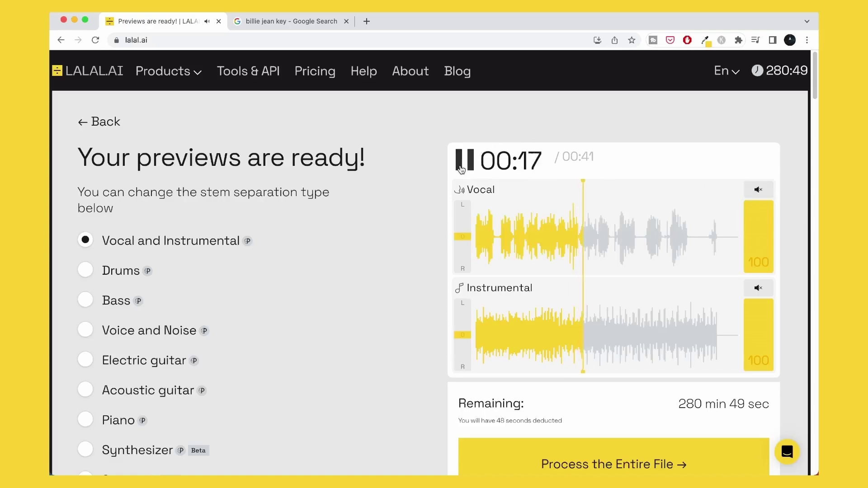
pyautogui.click(461, 169)
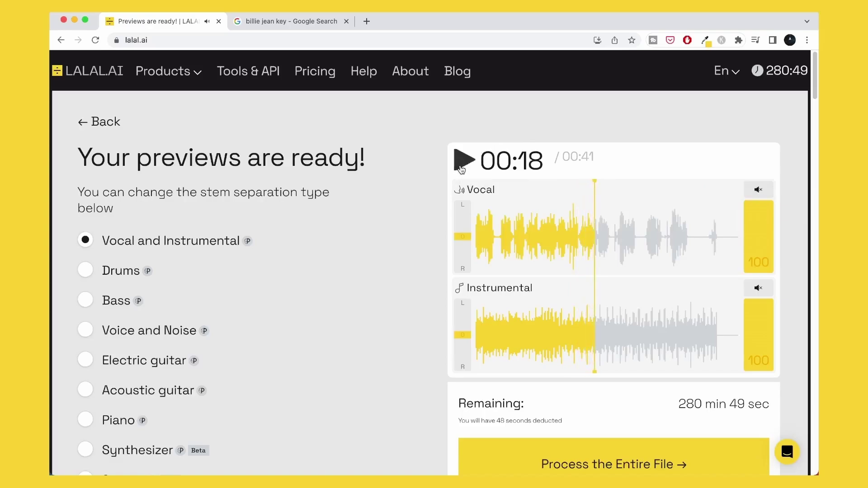
# - Process the entire file with the Vocal and Instrumental separation
pyautogui.scroll(-2, 405, 259)
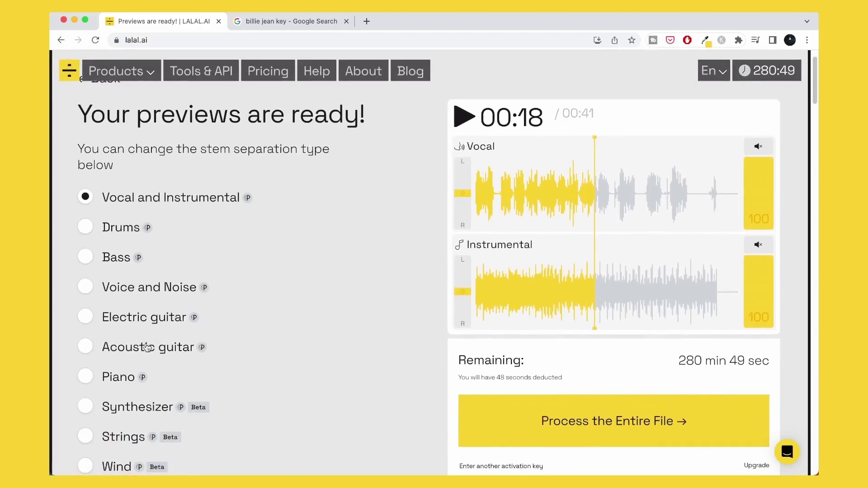
pyautogui.scroll(1, 350, 298)
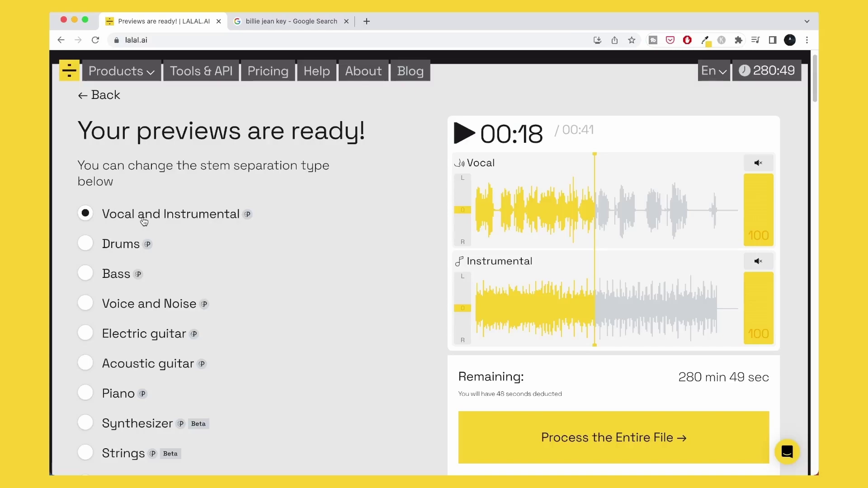
pyautogui.click(592, 437)
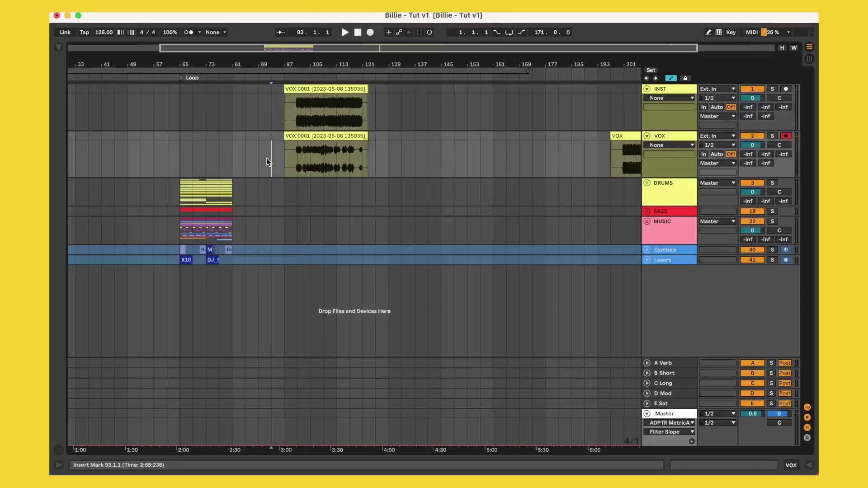
# - In Ableton Live, inspect the split stems on the INST and VOX tracks and place the insert marker at bar 97
pyautogui.click(267, 159)
pyautogui.click(691, 88)
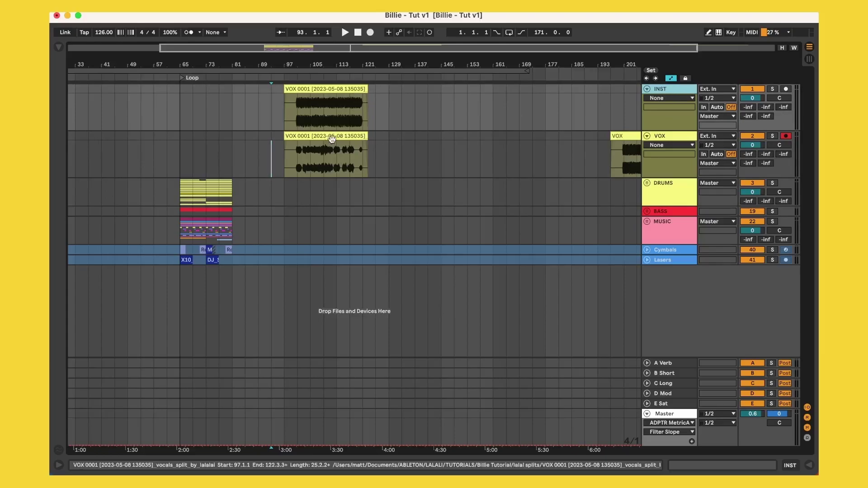
pyautogui.click(672, 136)
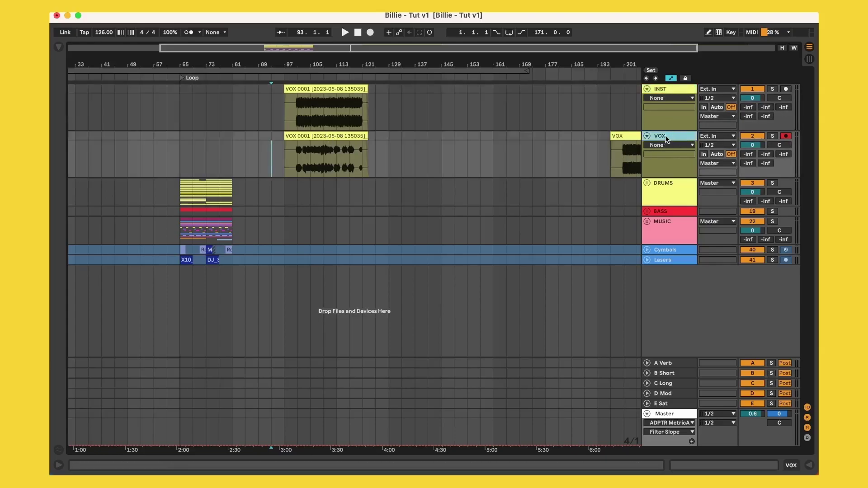
pyautogui.moveTo(287, 65); pyautogui.dragTo(288, 138)
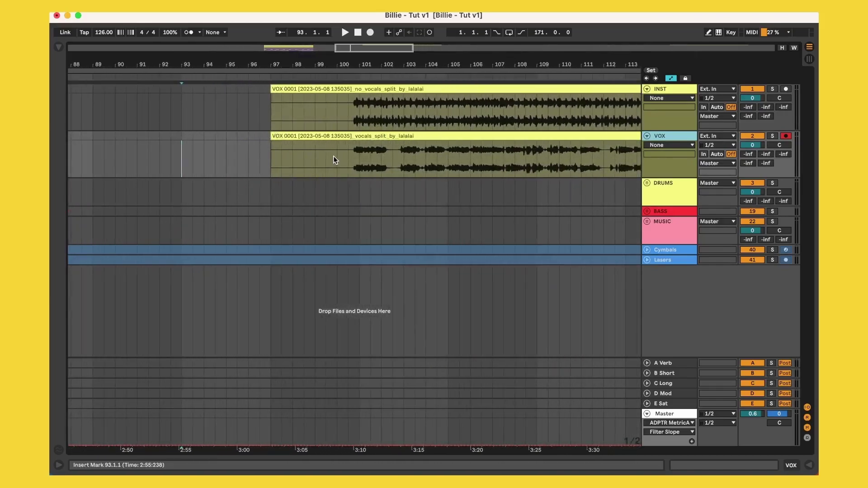
pyautogui.click(269, 156)
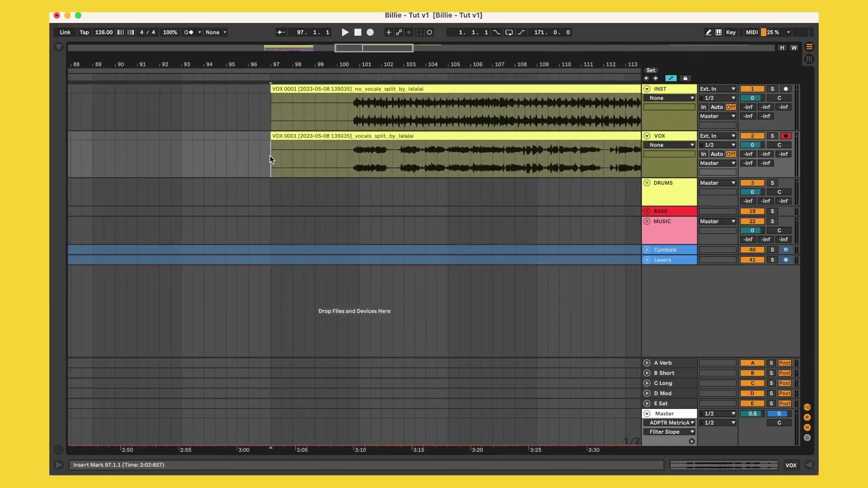
# - Play the stems from several points around bars 106 and 107 to locate the starting beat, and set the insert marker at 107.2.2
pyautogui.click(470, 109)
pyautogui.press('space')
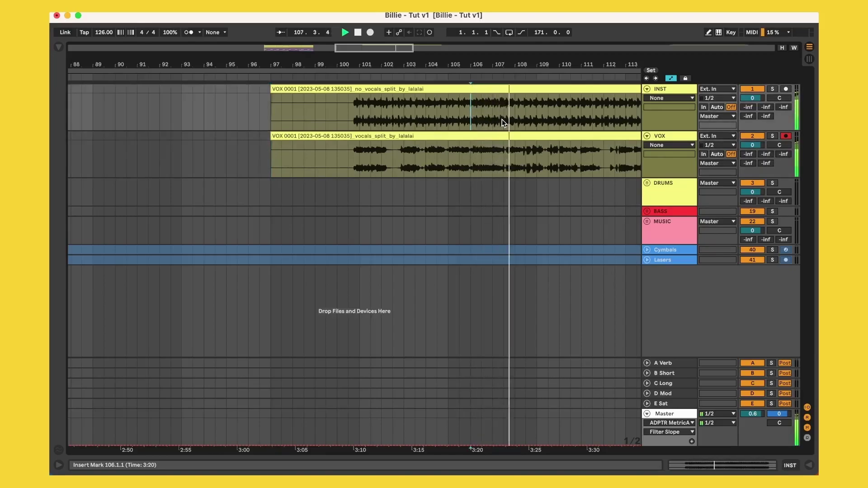
pyautogui.click(482, 113)
pyautogui.press('space')
pyautogui.click(492, 114)
pyautogui.press('space')
pyautogui.moveTo(505, 67); pyautogui.dragTo(400, 112)
pyautogui.click(387, 111)
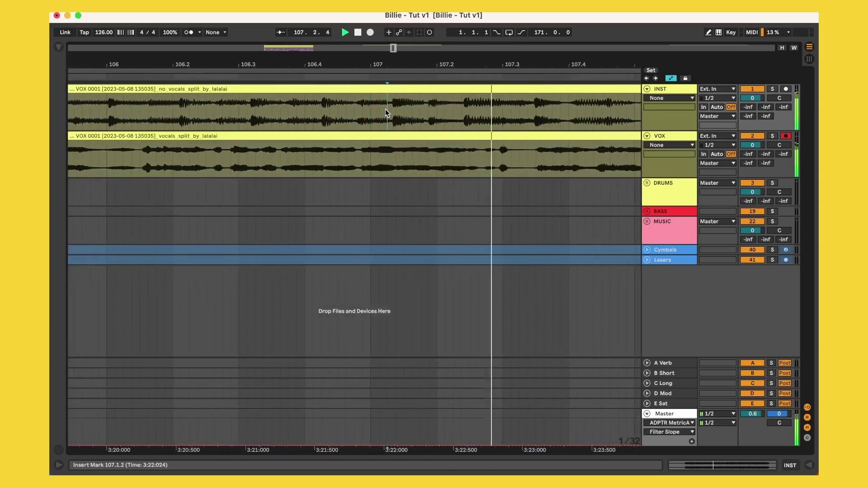
pyautogui.click(462, 108)
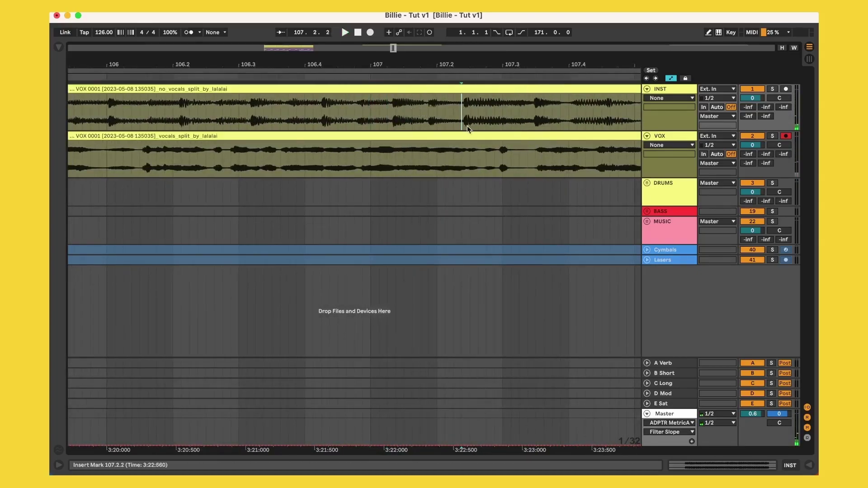
# - Solo the VOX track and listen to the vocal from 107.2.2
pyautogui.click(772, 136)
pyautogui.press('space')
pyautogui.press('space')
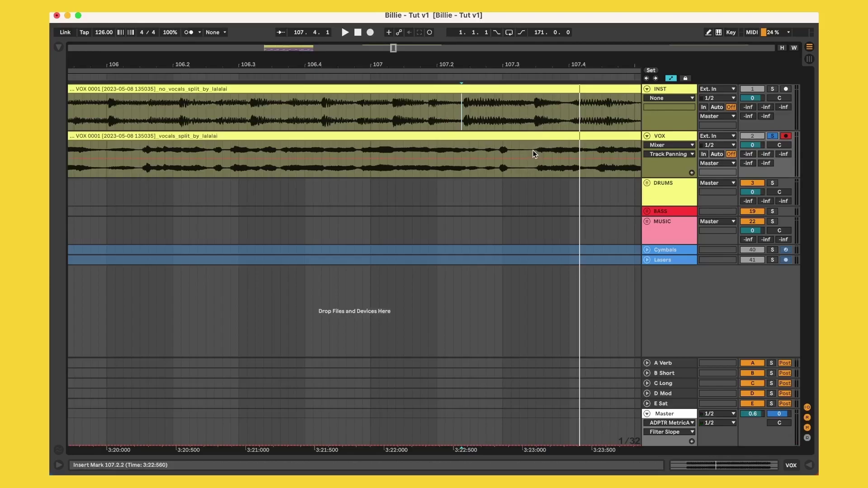
# - Split the INST and VOX clips at the same drum transient just after 107.2.2
pyautogui.moveTo(459, 61); pyautogui.dragTo(458, 111)
pyautogui.moveTo(544, 64); pyautogui.dragTo(544, 75)
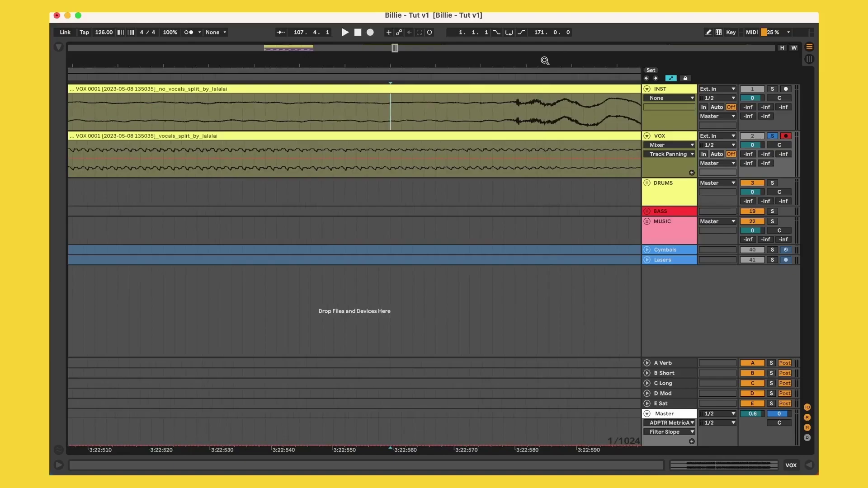
pyautogui.click(514, 104)
pyautogui.press('super+e')
pyautogui.moveTo(517, 66)
pyautogui.mouseDown()
pyautogui.moveTo(517, 51)
pyautogui.moveTo(519, 65)
pyautogui.mouseUp()
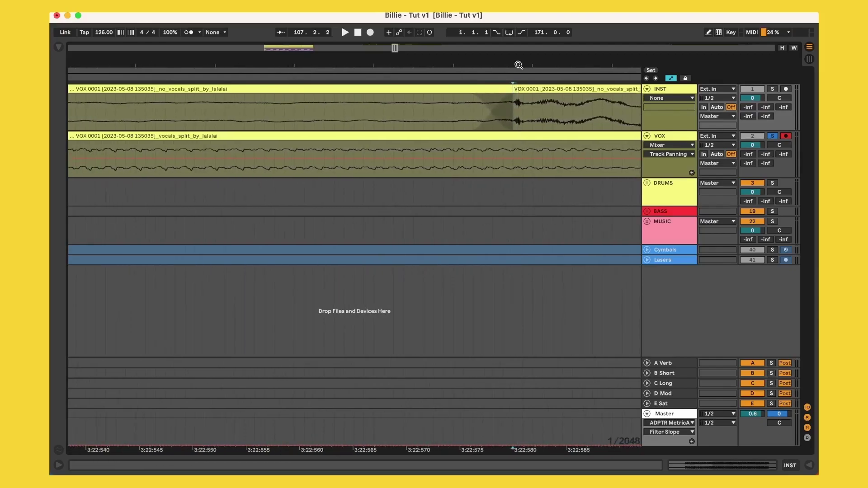
pyautogui.click(513, 163)
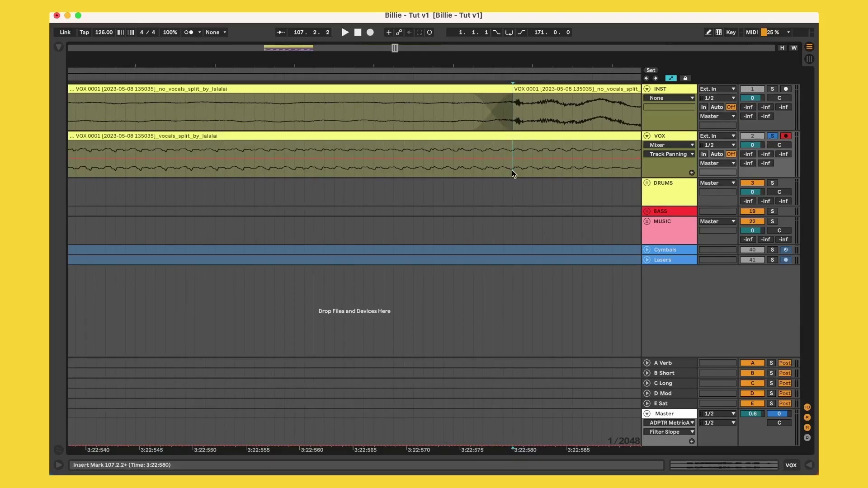
pyautogui.press('super+e')
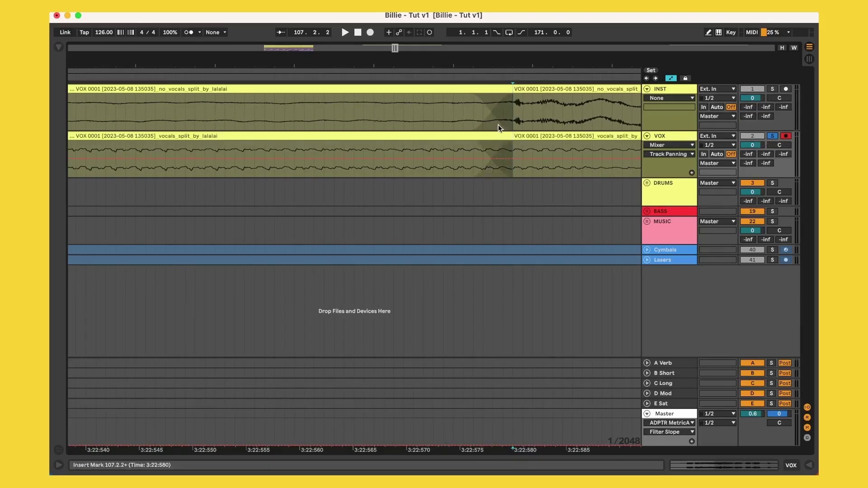
# - Delete the portions of the VOX and INST clips before the split
pyautogui.click(492, 134)
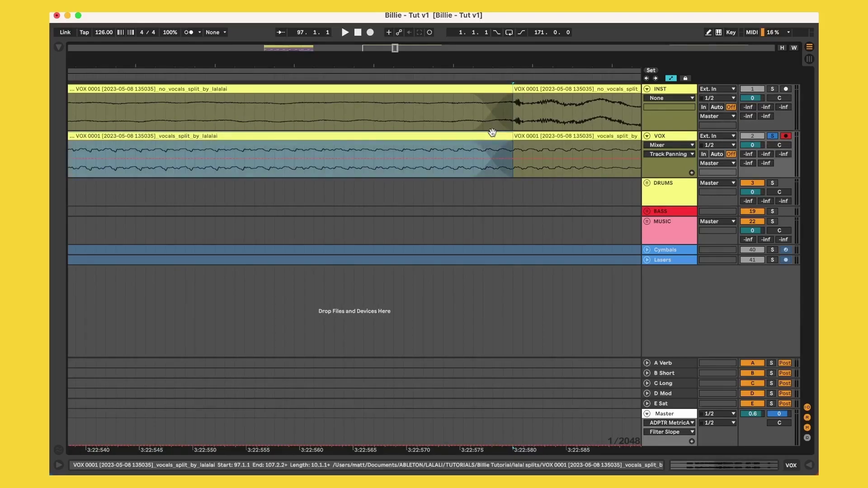
pyautogui.press('Delete')
pyautogui.click(473, 94)
pyautogui.press('Delete')
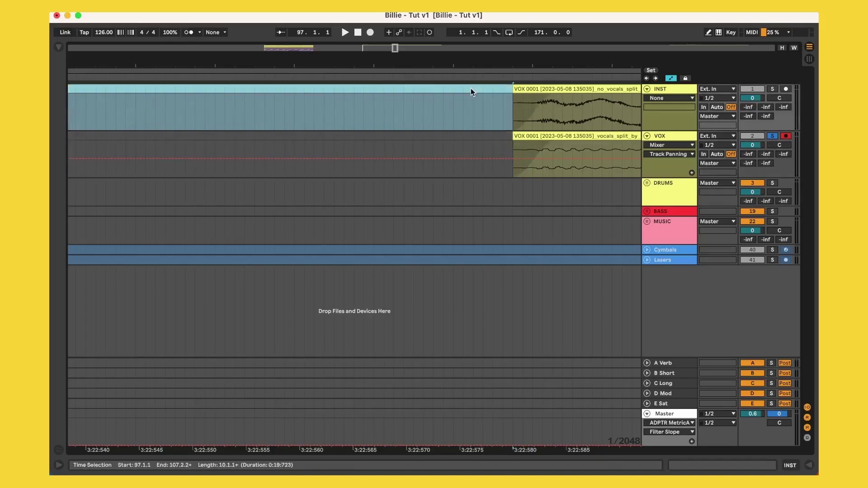
# - Move the trimmed INST and VOX clips together so they both start at 107.1.1
pyautogui.moveTo(530, 64); pyautogui.dragTo(324, 61)
pyautogui.click(353, 92)
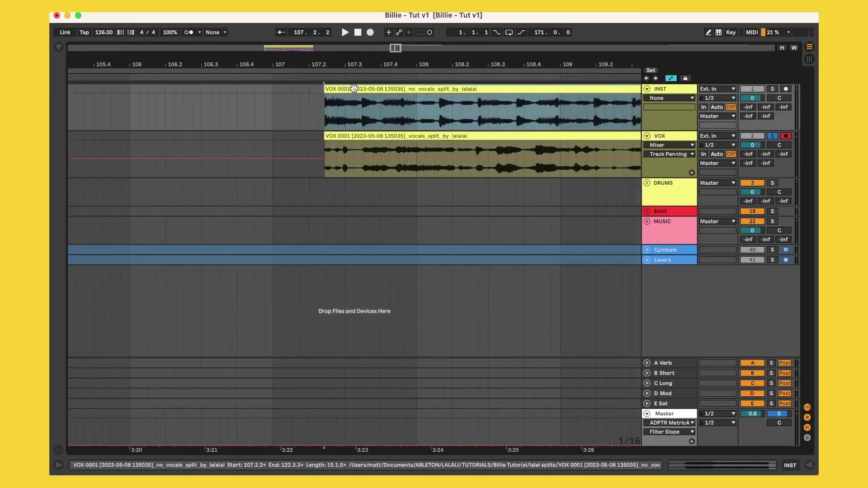
pyautogui.keyDown('shift'); pyautogui.click(359, 137); pyautogui.keyUp('shift')
pyautogui.moveTo(372, 88); pyautogui.dragTo(319, 87)
# - Play both stems from bar 107 without solo and turn on the metronome to check their timing
pyautogui.press('space')
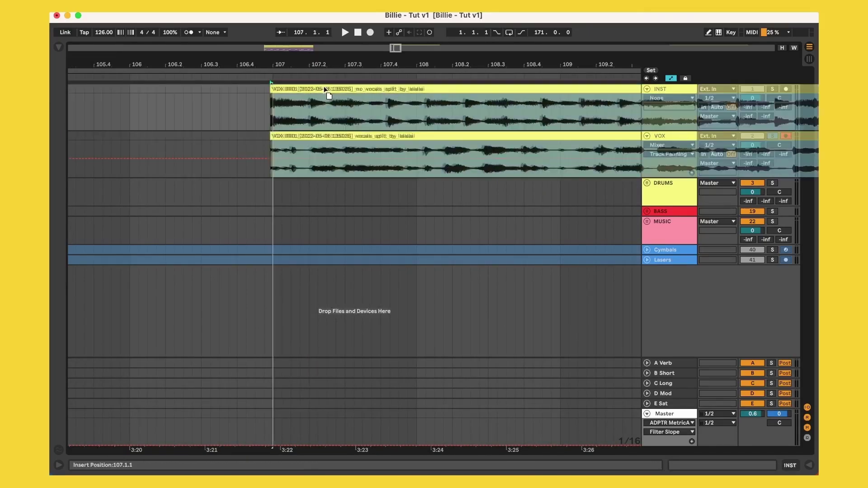
pyautogui.press('space')
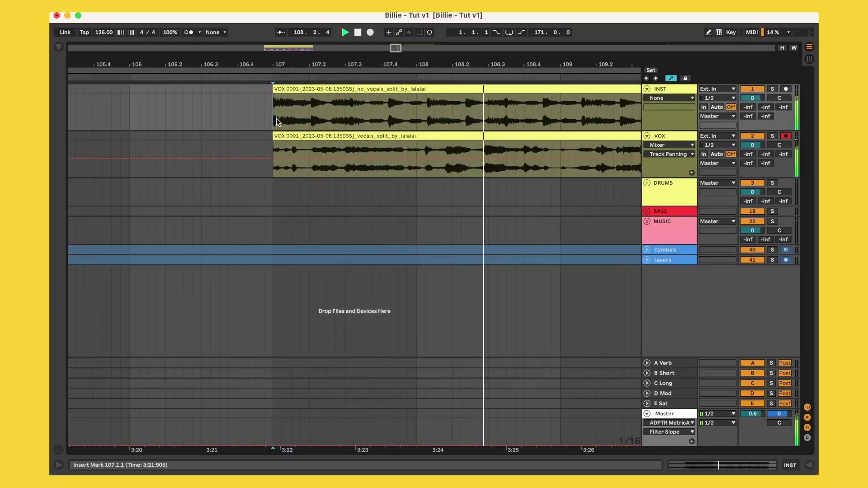
pyautogui.press('space')
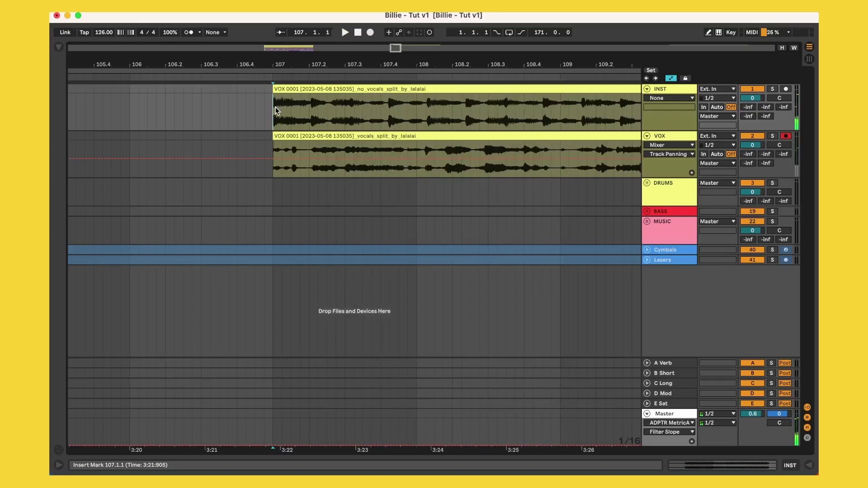
pyautogui.click(187, 33)
pyautogui.press('space')
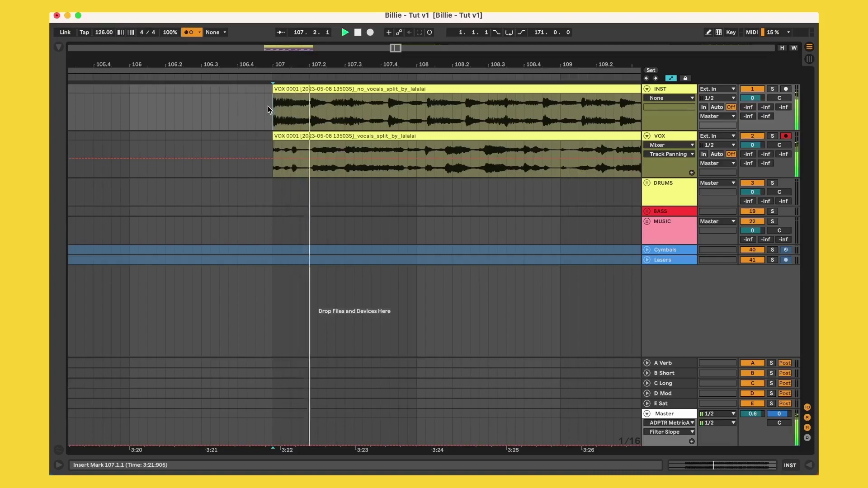
pyautogui.press('space')
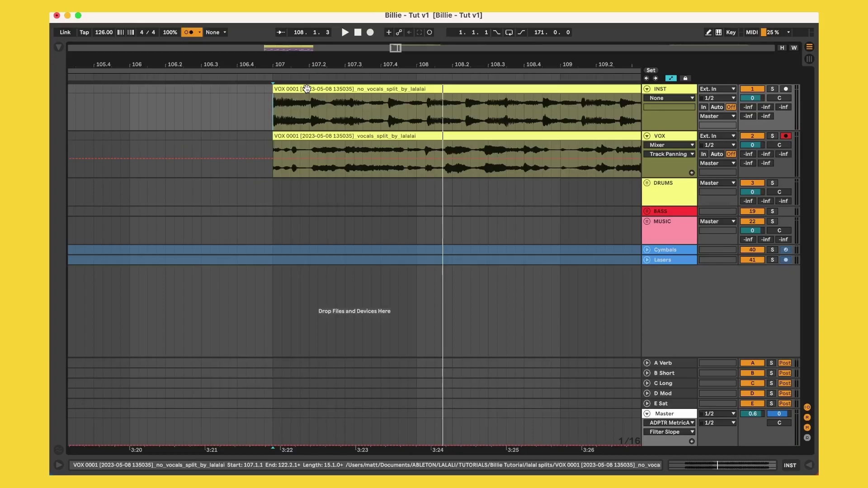
# - Consolidate the trimmed instrumental and vocal clips on the INST and VOX tracks
pyautogui.click(320, 136)
pyautogui.press('super+j')
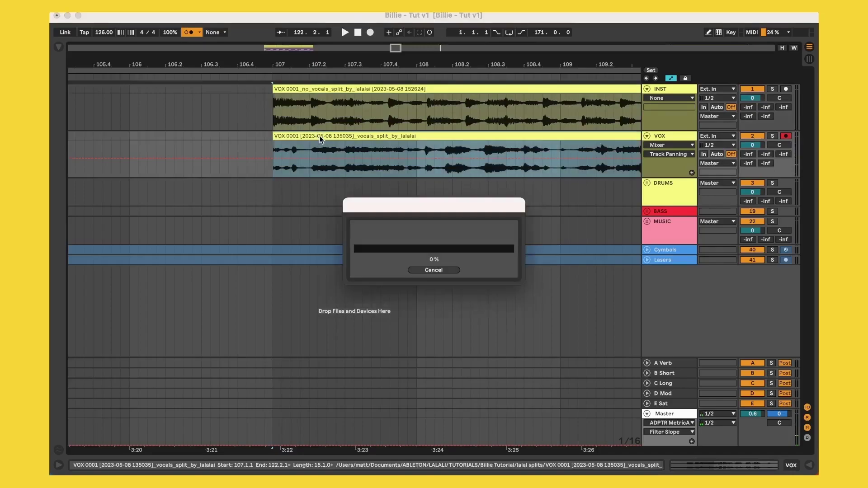
# - Open the consolidated INST clip's audio settings and toggle Warp off and back on
pyautogui.press('space')
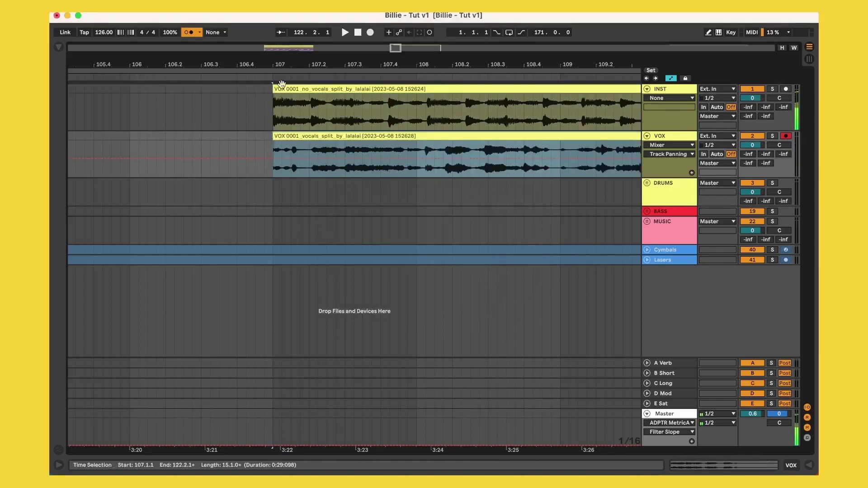
pyautogui.doubleClick(307, 88)
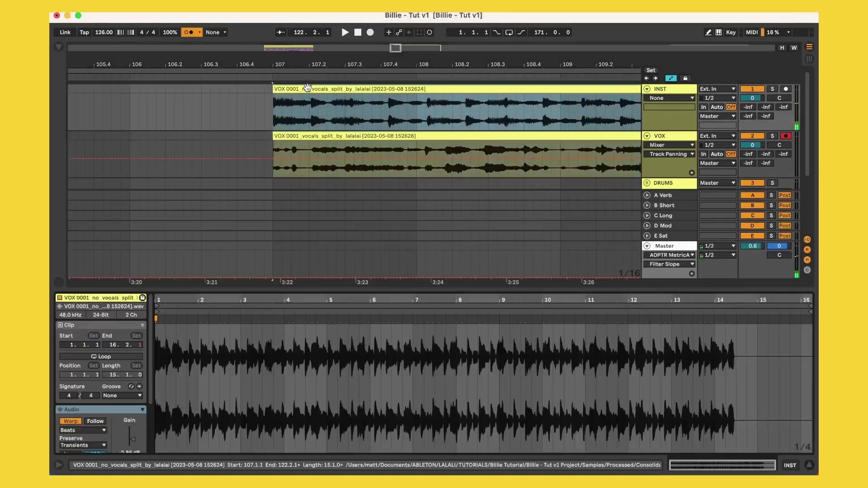
pyautogui.click(67, 421)
pyautogui.click(67, 421)
pyautogui.scroll(-3, 115, 403)
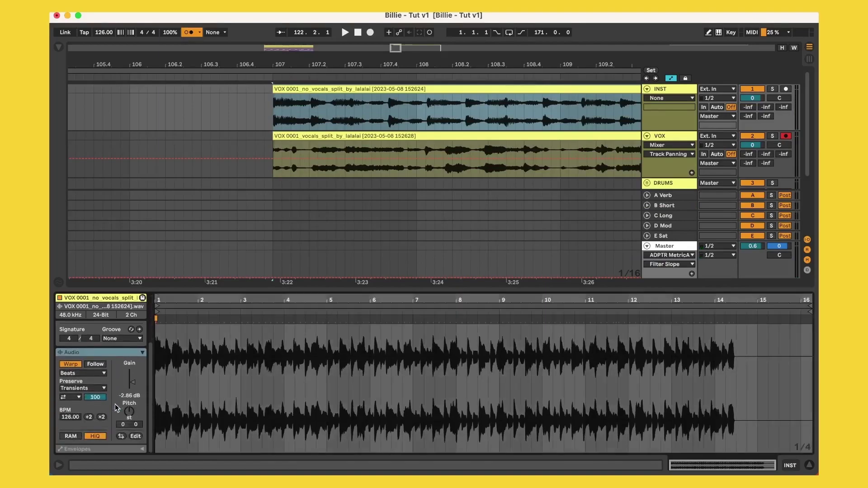
pyautogui.moveTo(271, 63); pyautogui.dragTo(270, 62)
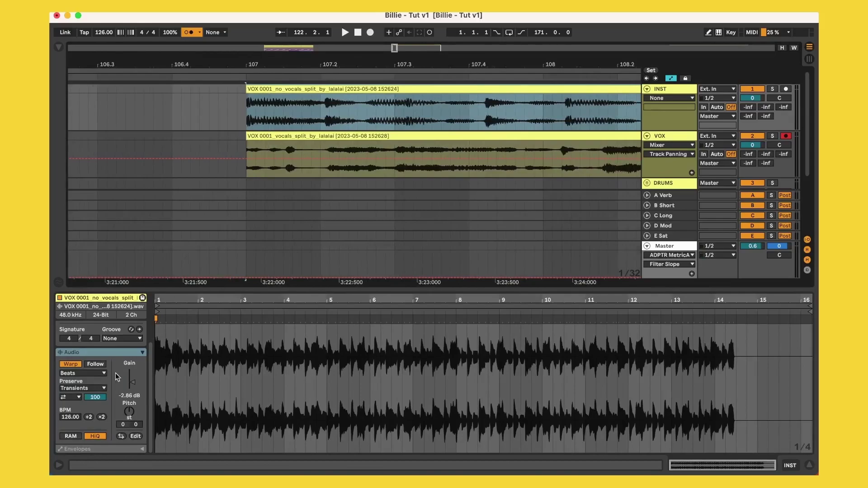
# - Try a clip tempo of 78 BPM on the INST clip and play it briefly
pyautogui.moveTo(67, 419); pyautogui.dragTo(67, 441)
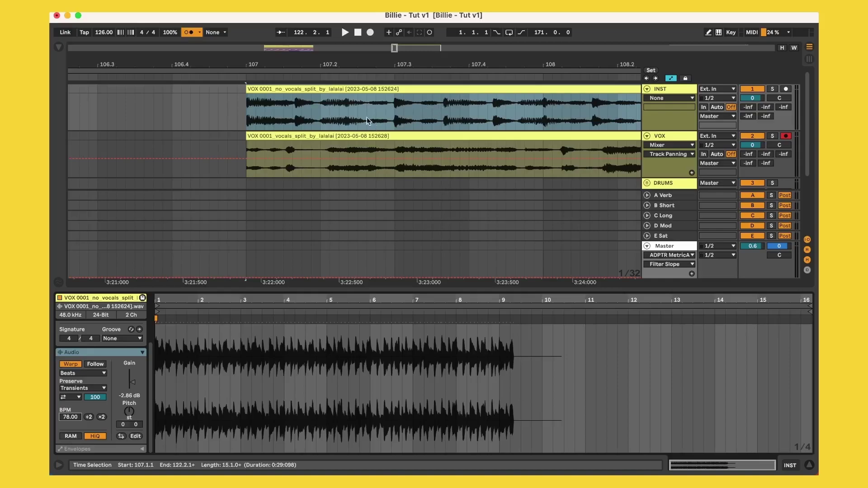
pyautogui.moveTo(73, 418); pyautogui.dragTo(72, 421)
pyautogui.press('space')
pyautogui.press('space')
pyautogui.press('super+z')
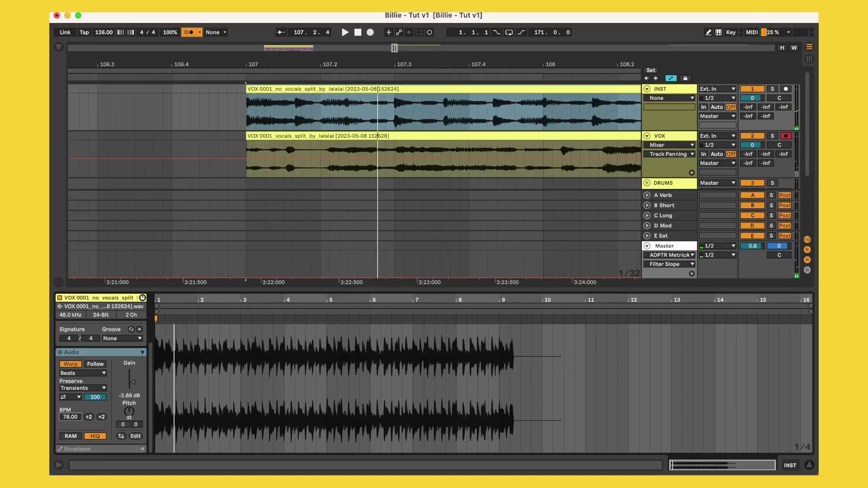
# - Set the INST clip's tempo to 117 BPM and play it from bar 107 with the VOX track muted
pyautogui.moveTo(72, 417); pyautogui.dragTo(71, 399)
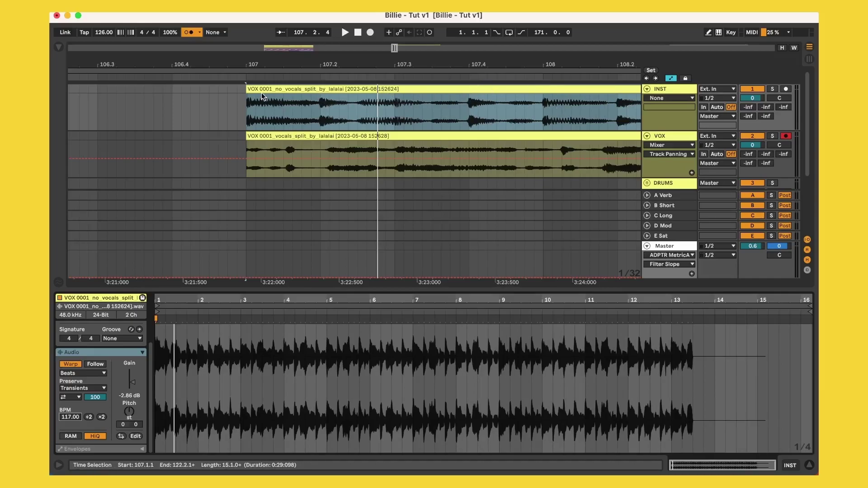
pyautogui.click(750, 135)
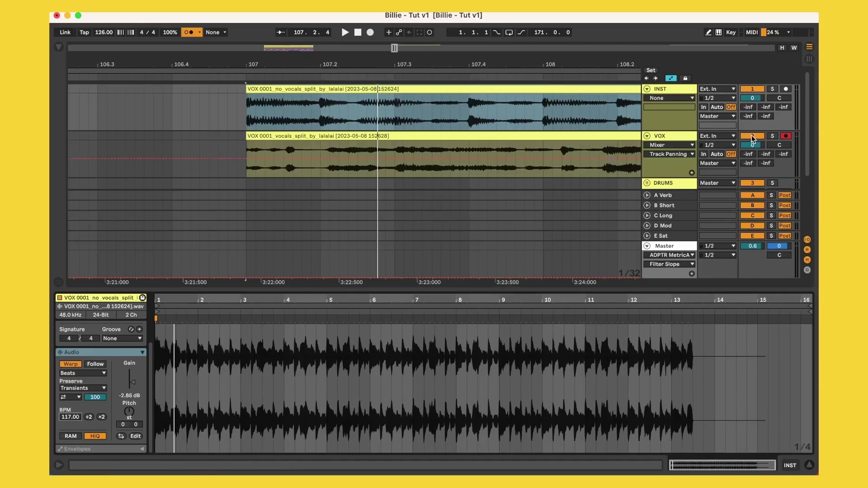
pyautogui.click(248, 111)
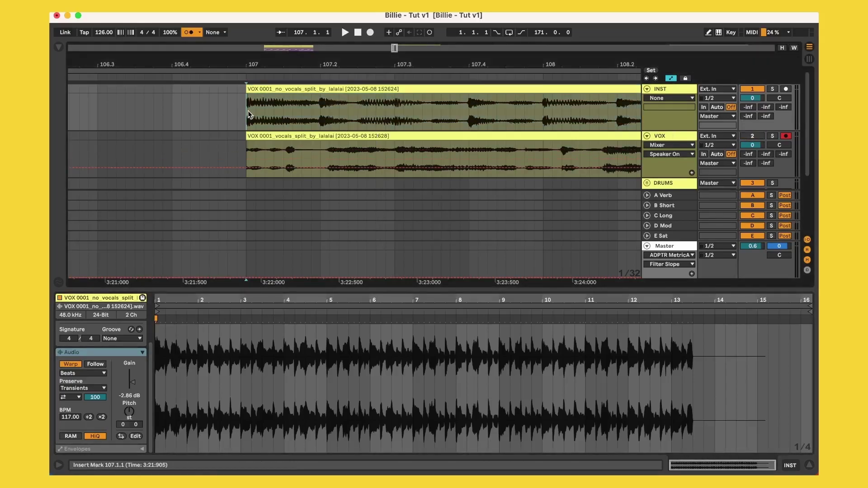
pyautogui.press('space')
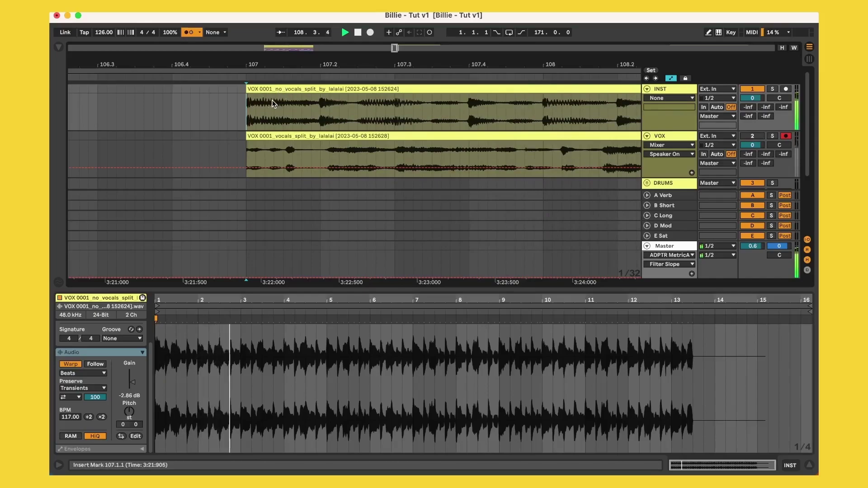
pyautogui.press('space')
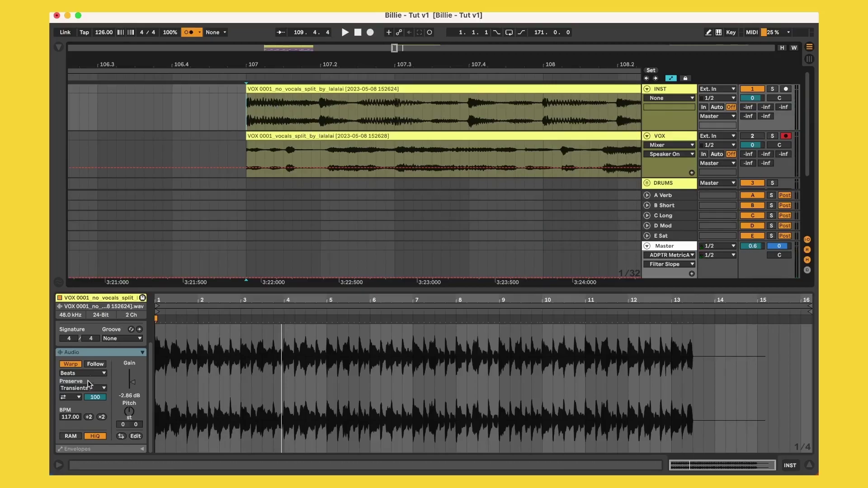
# - Set the VOX clip's tempo to 117 BPM, keeping Warp enabled
pyautogui.click(325, 136)
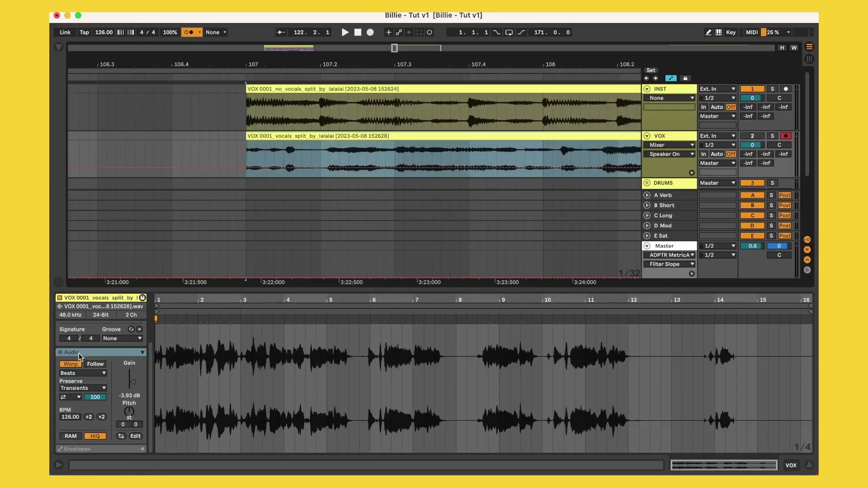
pyautogui.click(71, 363)
pyautogui.click(72, 365)
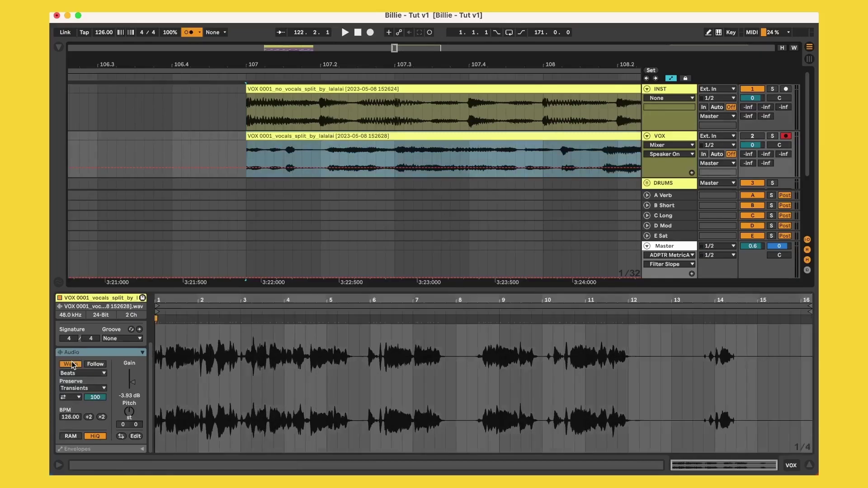
pyautogui.click(68, 418)
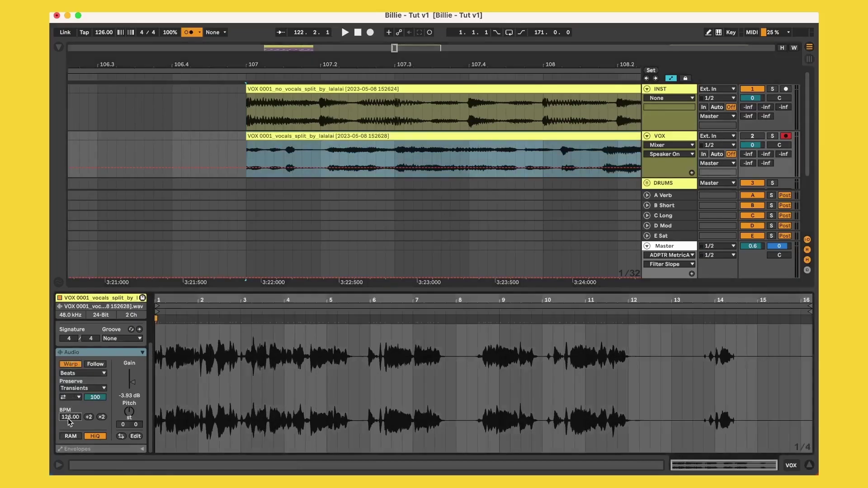
pyautogui.write('117')
pyautogui.press('Return')
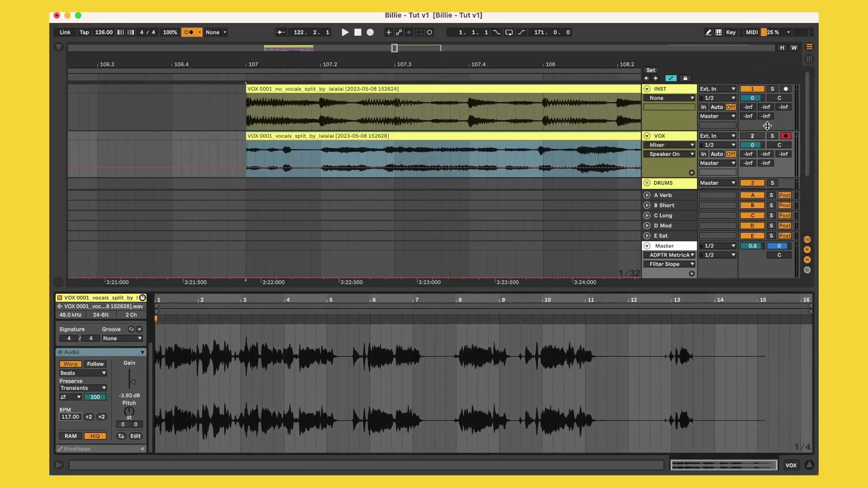
# - Unmute the VOX track and play both stems from 107.1.1 to check that they are in time
pyautogui.click(754, 137)
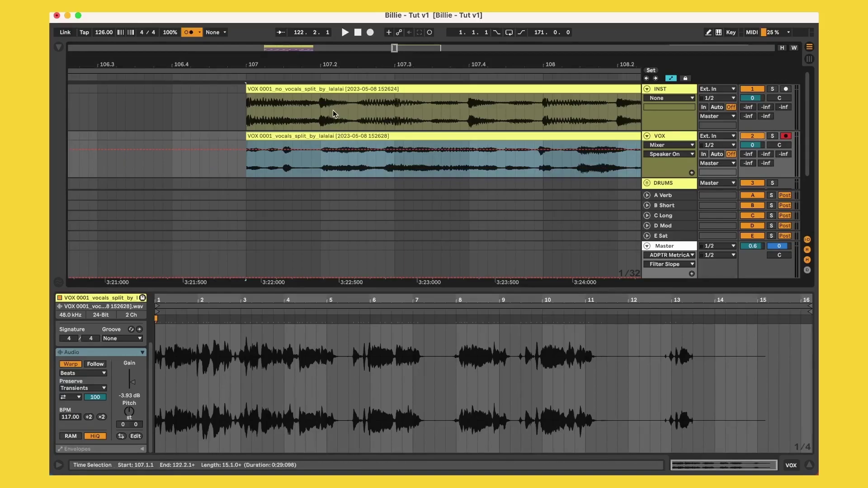
pyautogui.click(245, 168)
pyautogui.press('space')
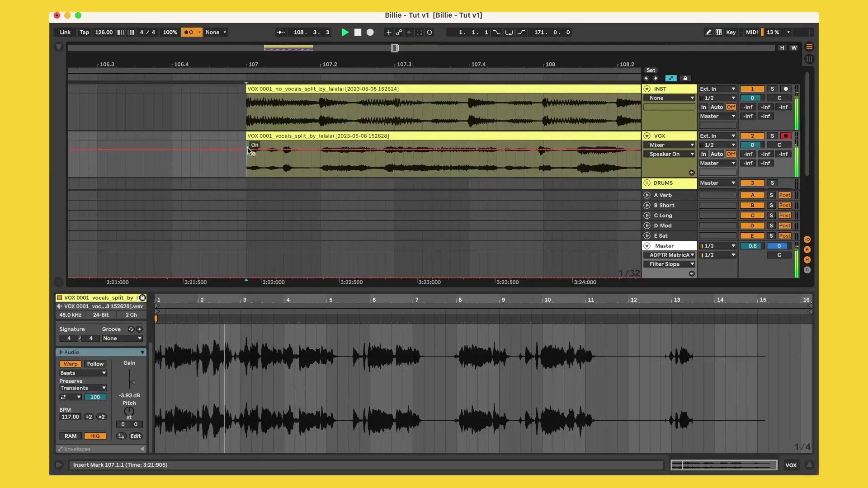
pyautogui.press('space')
# - Change the VOX clip's warp mode from Beats to Complex Pro
pyautogui.moveTo(281, 59); pyautogui.dragTo(342, 59)
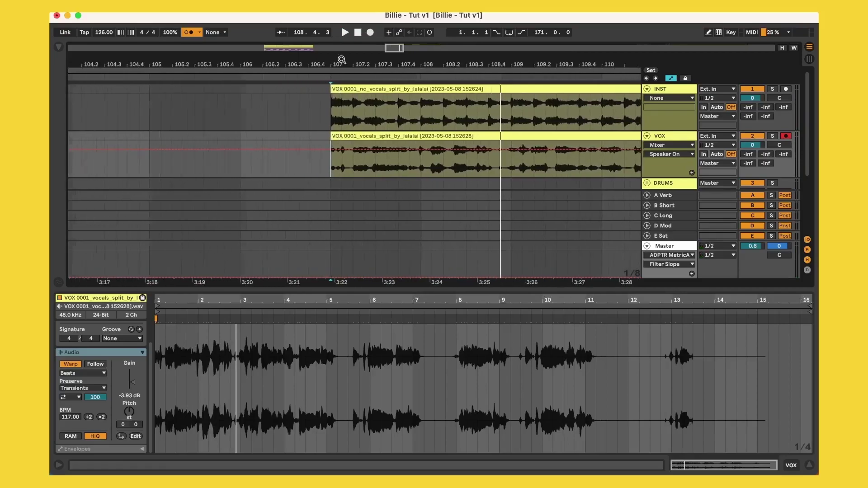
pyautogui.click(394, 135)
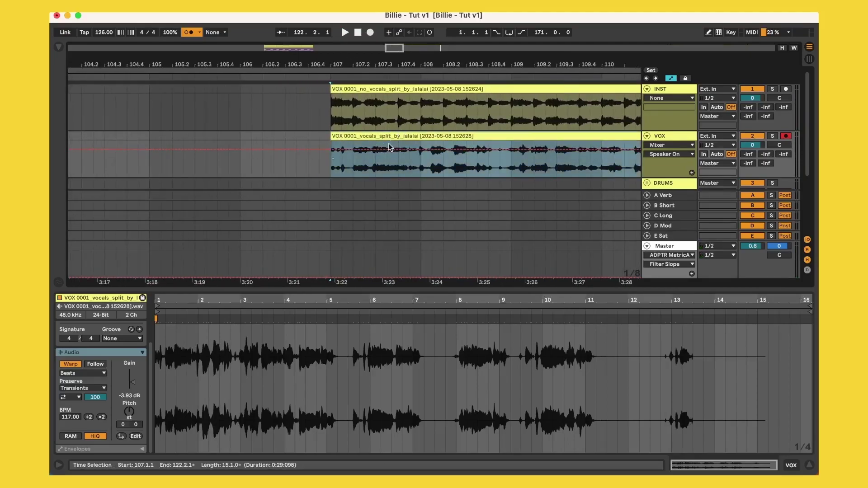
pyautogui.click(82, 372)
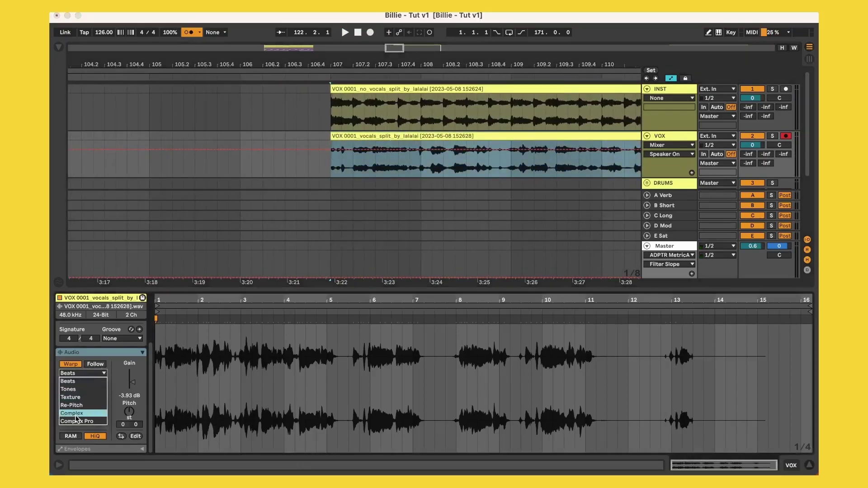
pyautogui.click(77, 413)
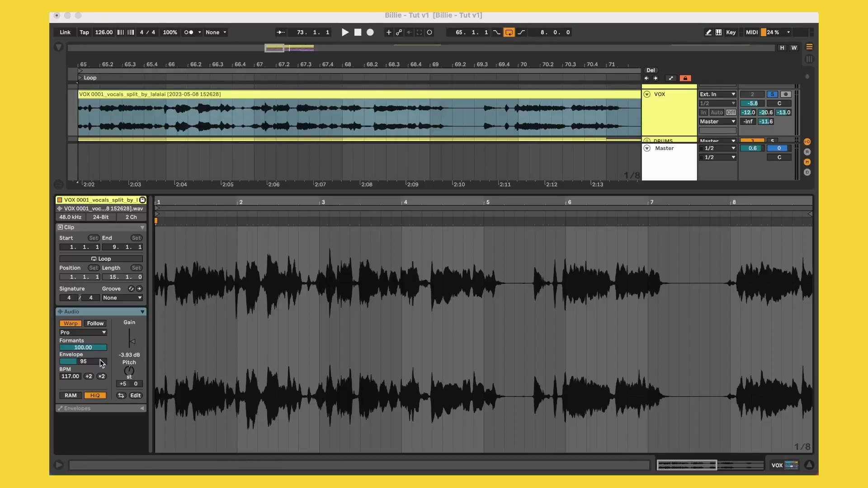
pyautogui.click(86, 336)
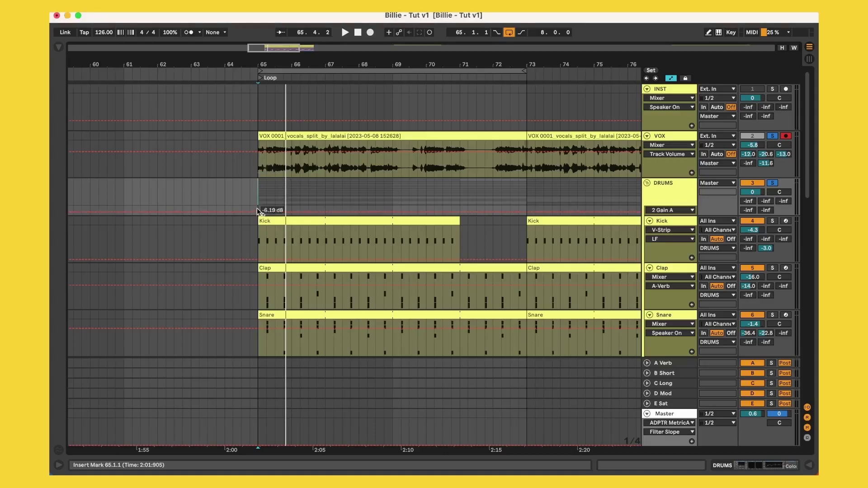
# - Play the eight-bar loop from 65.1.1 to hear the vocals together with the drums
pyautogui.click(259, 244)
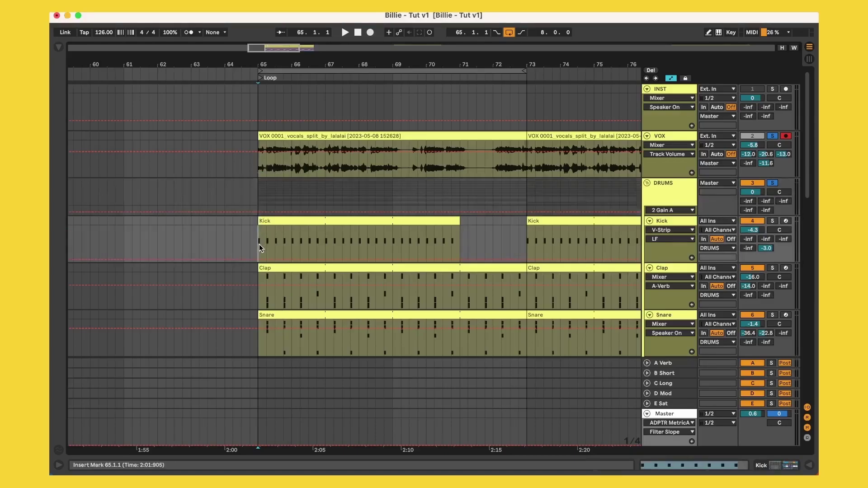
pyautogui.press('space')
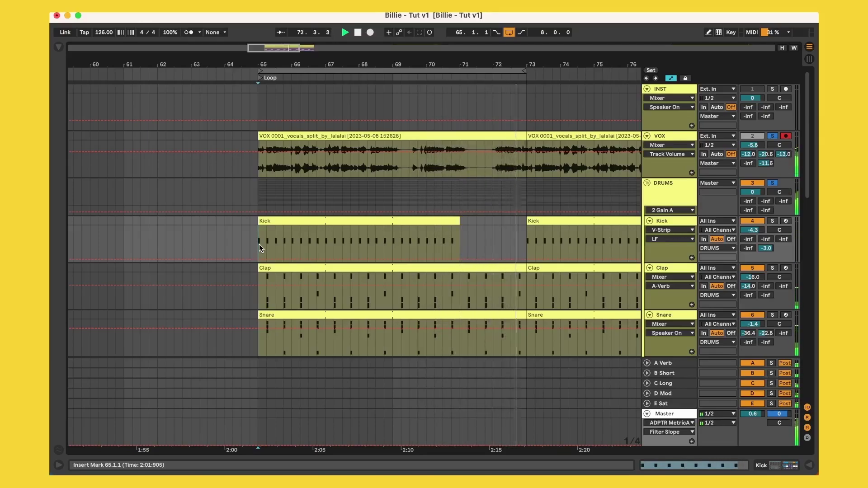
pyautogui.press('space')
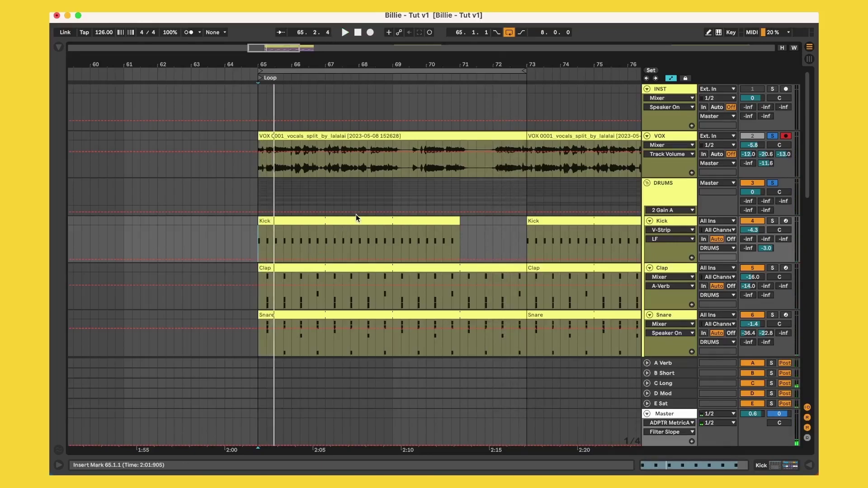
# - Open the first Kick clip's MIDI notes and show the Kick track's device chain
pyautogui.scroll(-3, 416, 205)
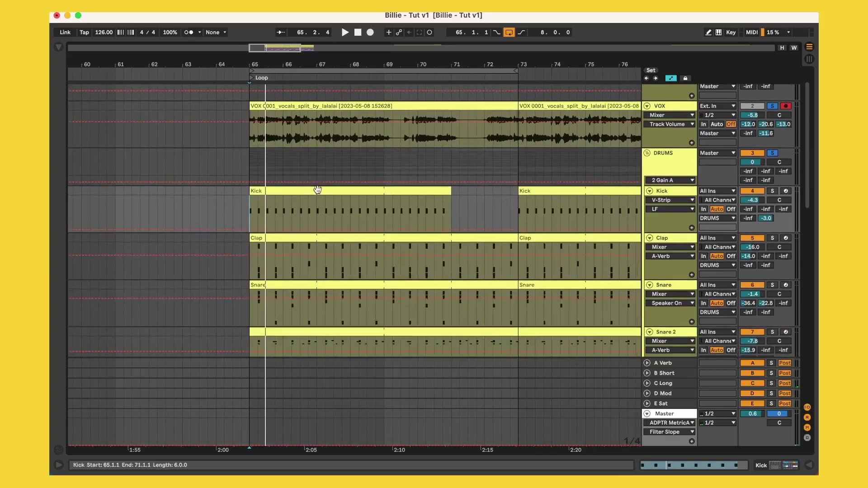
pyautogui.click(293, 190)
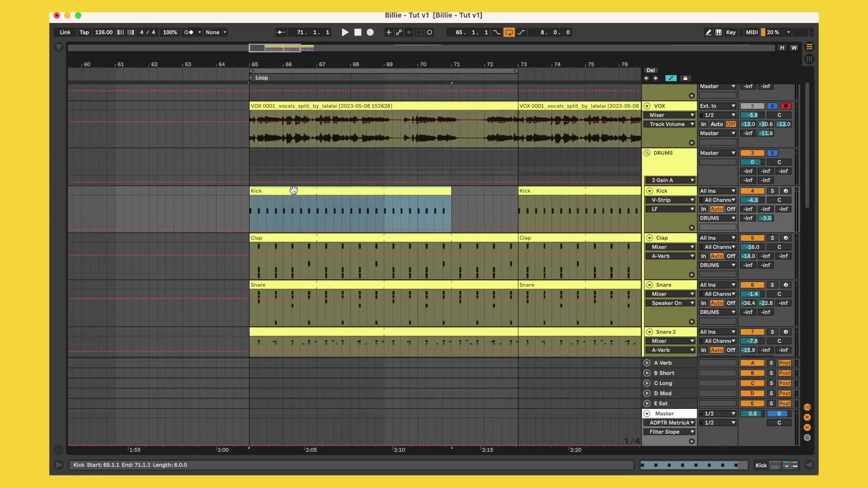
pyautogui.scroll(-4, 293, 189)
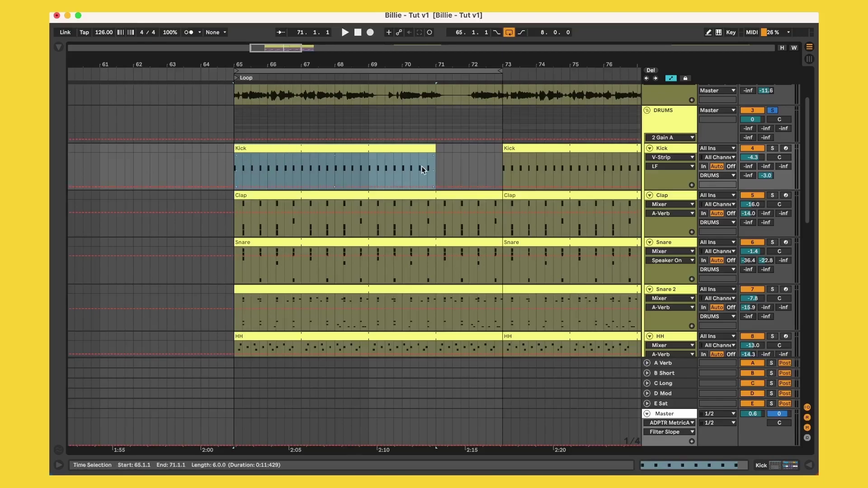
pyautogui.click(391, 194)
pyautogui.doubleClick(403, 150)
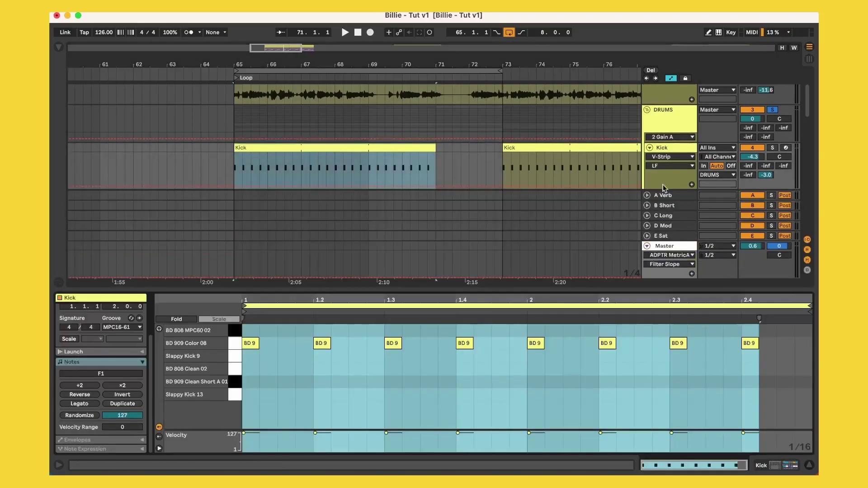
pyautogui.click(667, 147)
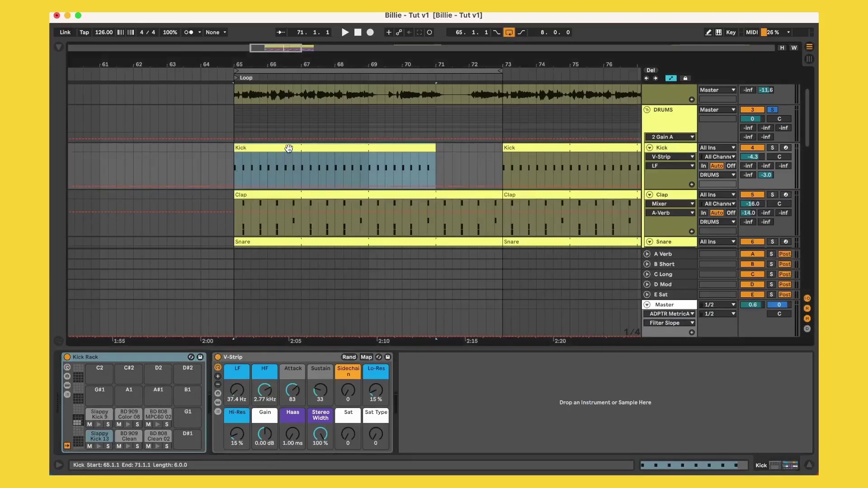
# - Look over the Kick, Clap, Snare and Snare 2 tracks in the DRUMS group and hide the device view
pyautogui.scroll(-2, 288, 147)
pyautogui.scroll(-1, 287, 147)
pyautogui.hscroll(-1, 287, 147)
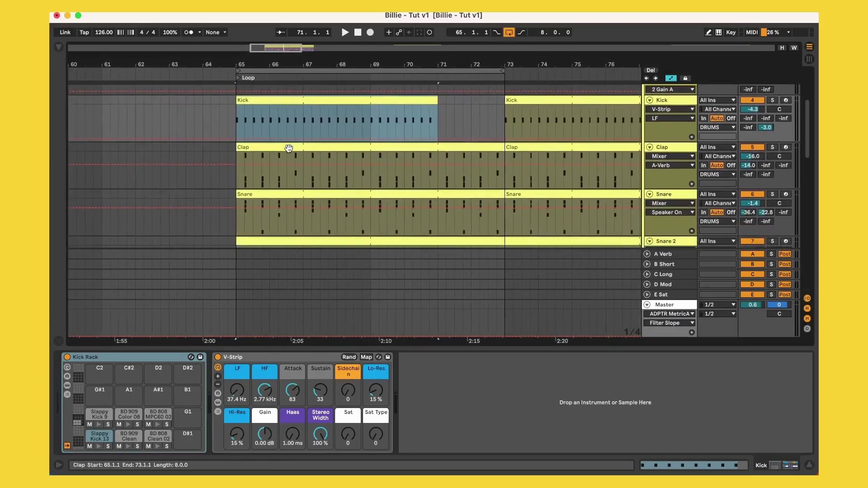
pyautogui.scroll(-2, 288, 149)
pyautogui.hscroll(1, 288, 148)
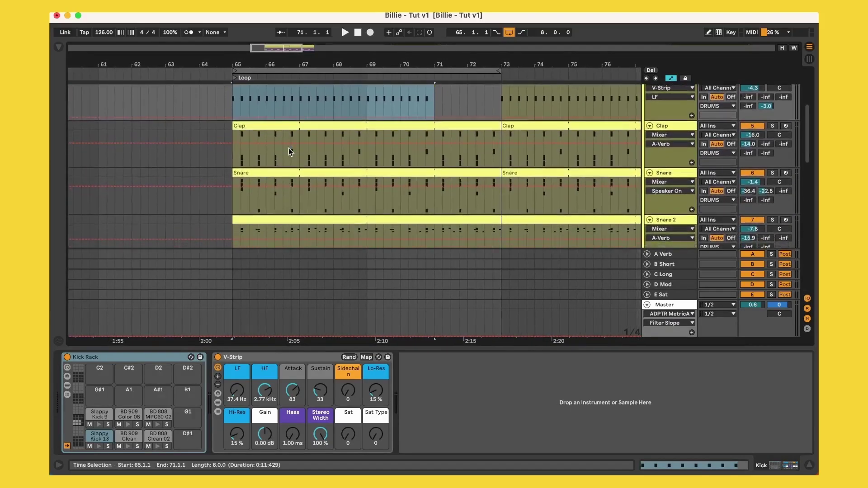
pyautogui.scroll(2, 289, 148)
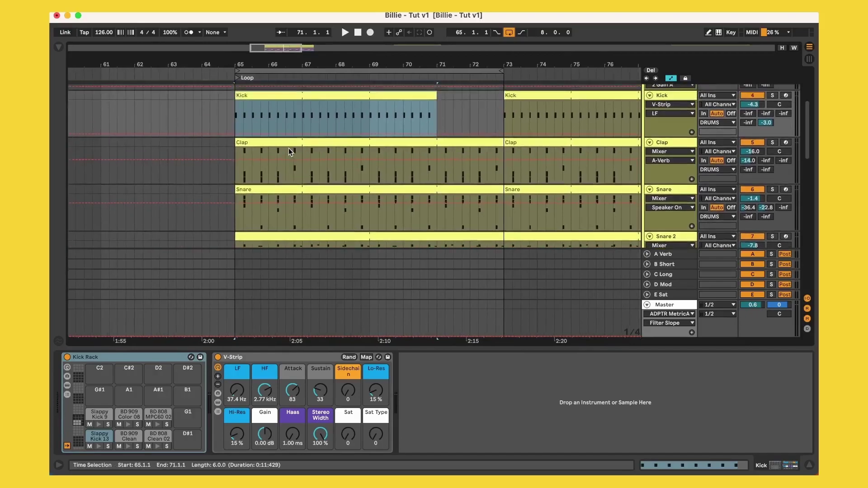
pyautogui.hscroll(-1, 288, 148)
pyautogui.press('super+alt+l')
pyautogui.scroll(4, 288, 147)
pyautogui.hscroll(-1, 289, 148)
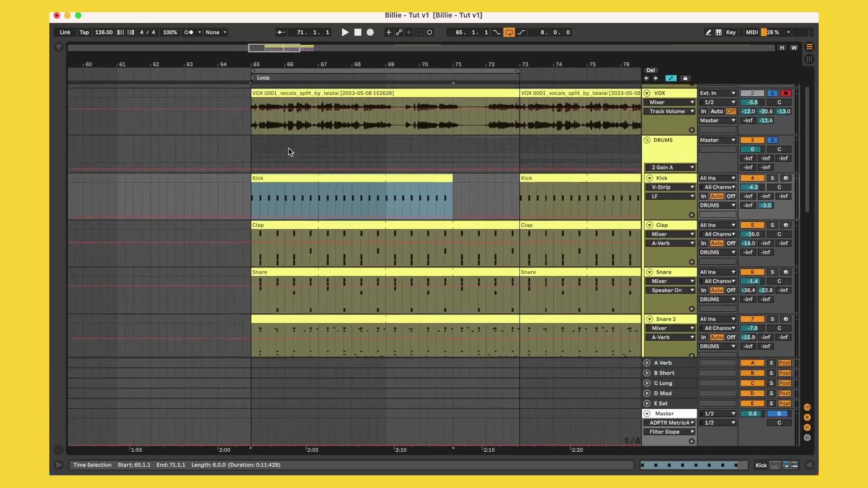
pyautogui.scroll(-2, 349, 226)
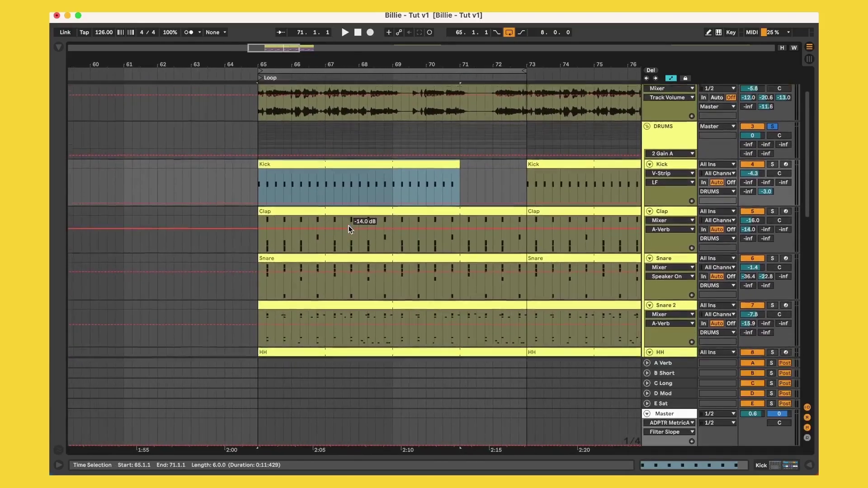
# - Look over the rest of the DRUMS group, from the HH track down to the percussion and top loops
pyautogui.hscroll(-1, 349, 226)
pyautogui.hscroll(-1, 349, 229)
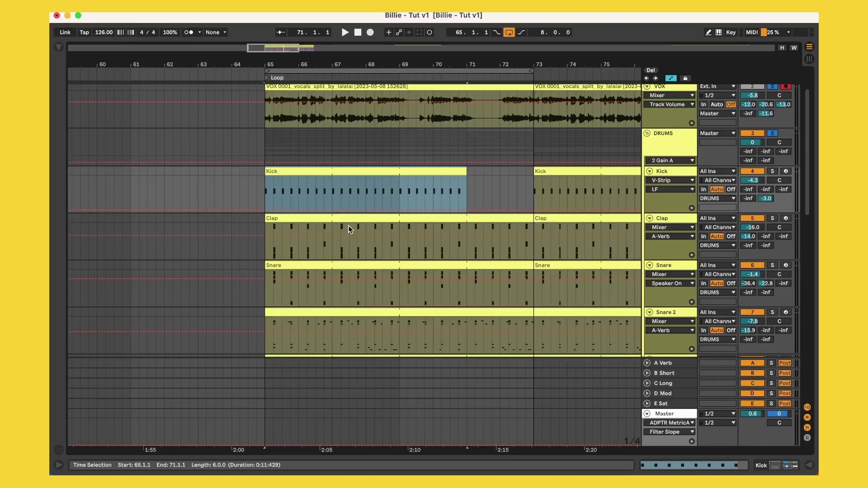
pyautogui.scroll(-6, 348, 228)
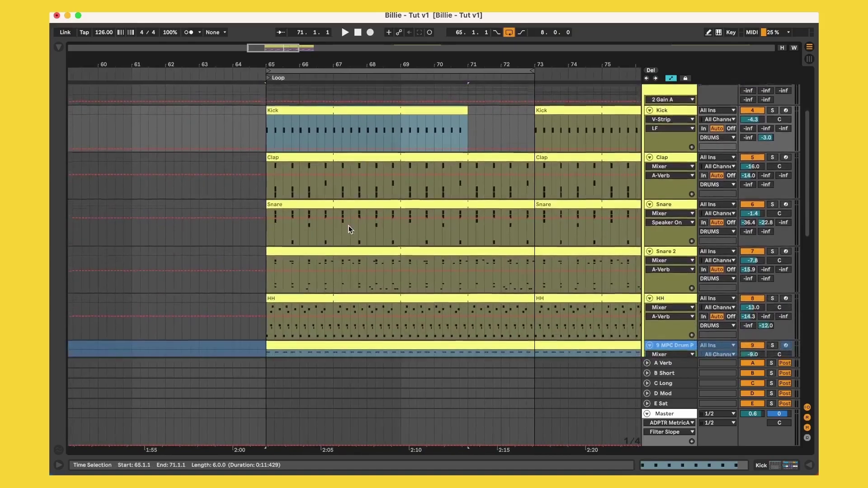
pyautogui.scroll(-4, 349, 228)
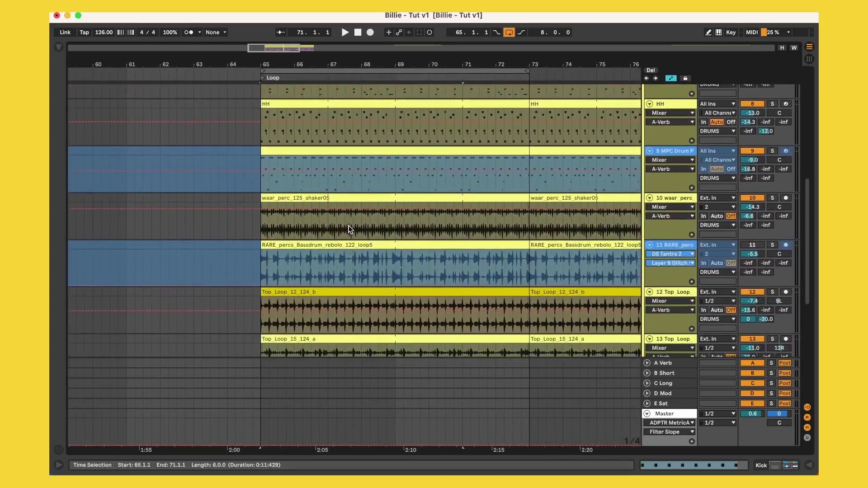
pyautogui.scroll(-2, 348, 228)
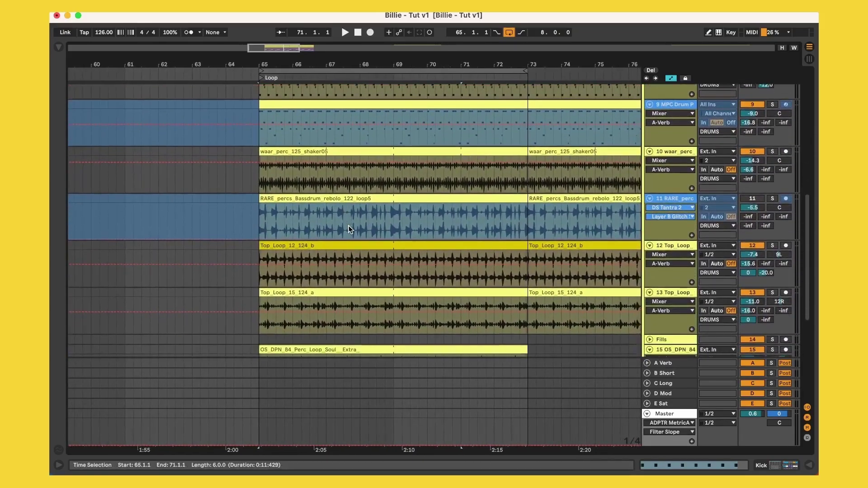
pyautogui.scroll(-1, 348, 229)
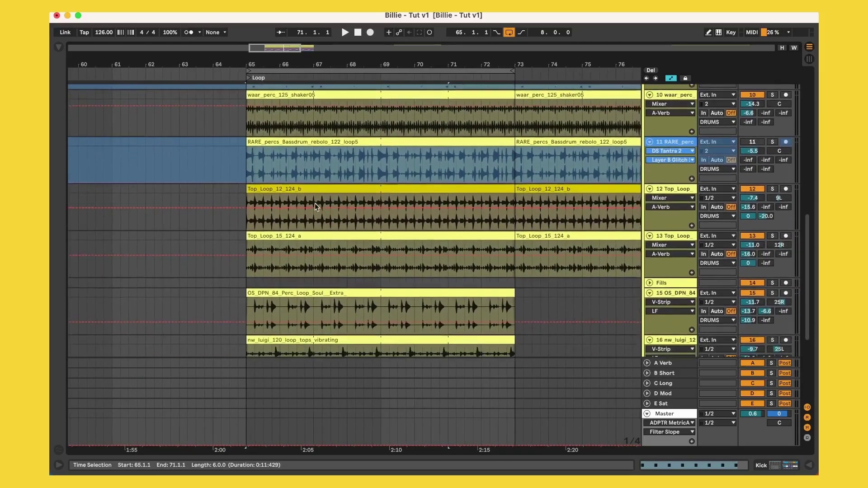
# - Audition the Top_Loop_12_124_b and Top_Loop_15_124_a tracks in solo, one after the other
pyautogui.click(296, 189)
pyautogui.press('s')
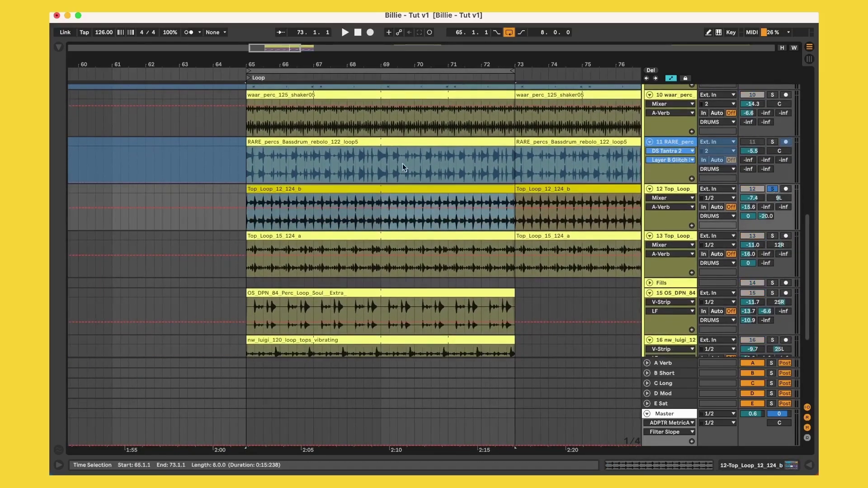
pyautogui.press('space')
pyautogui.press('space')
pyautogui.click(771, 235)
pyautogui.press('space')
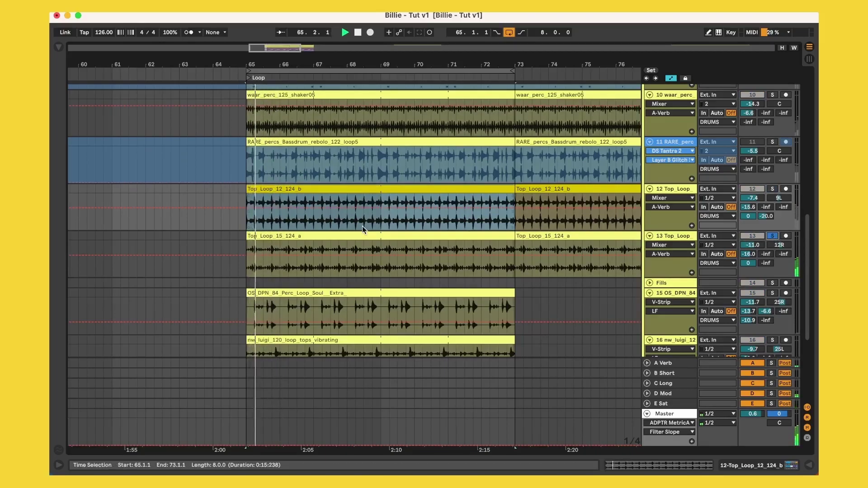
# - Audition the nw_luigi_120_loop_tops_vibrating track and the SOUNDDOCTRINE full-kit drum loop track individually in solo
pyautogui.scroll(-3, 362, 226)
pyautogui.click(772, 244)
pyautogui.press('space')
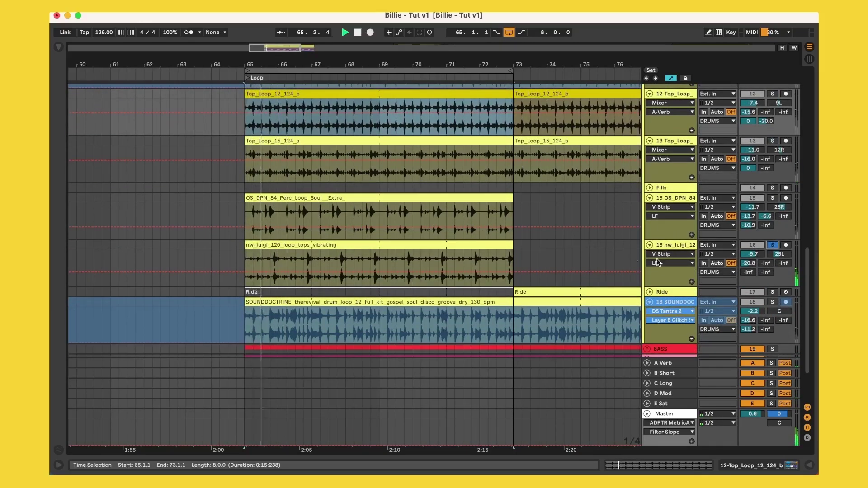
pyautogui.press('space')
pyautogui.click(772, 244)
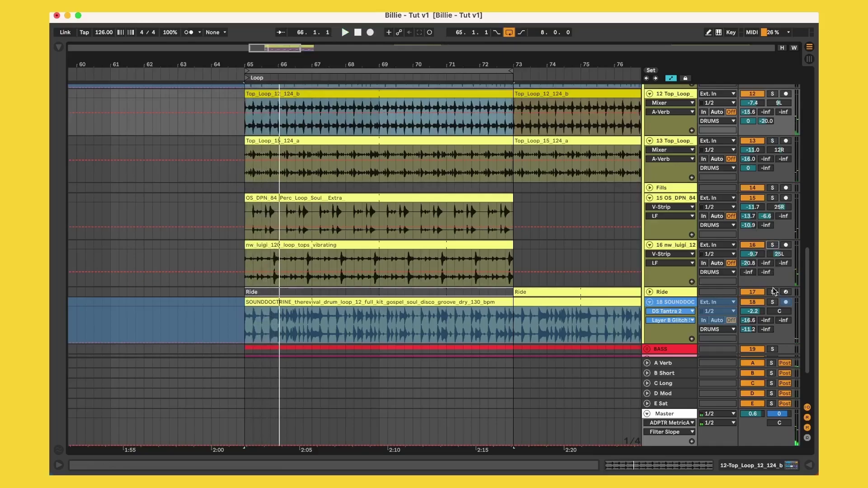
pyautogui.click(772, 302)
pyautogui.press('space')
# - Show the DRUMS group's device chain and solo the DRUMS group together with the VOX track
pyautogui.scroll(10, 241, 209)
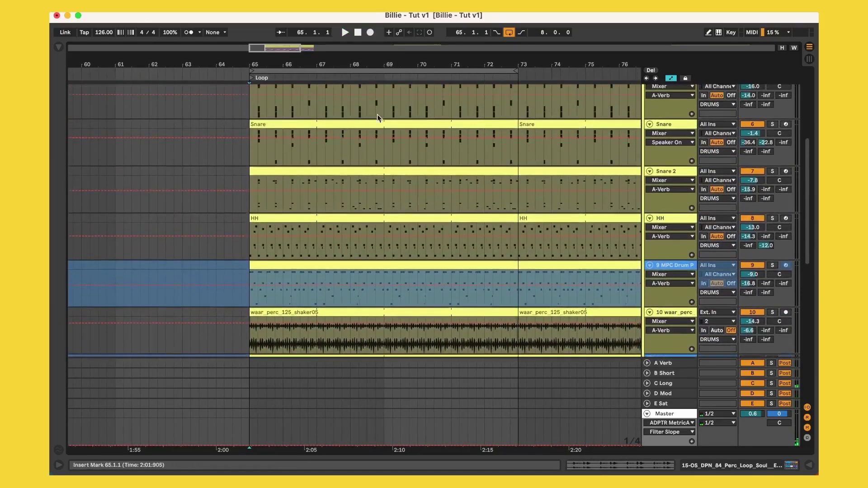
pyautogui.scroll(8, 330, 174)
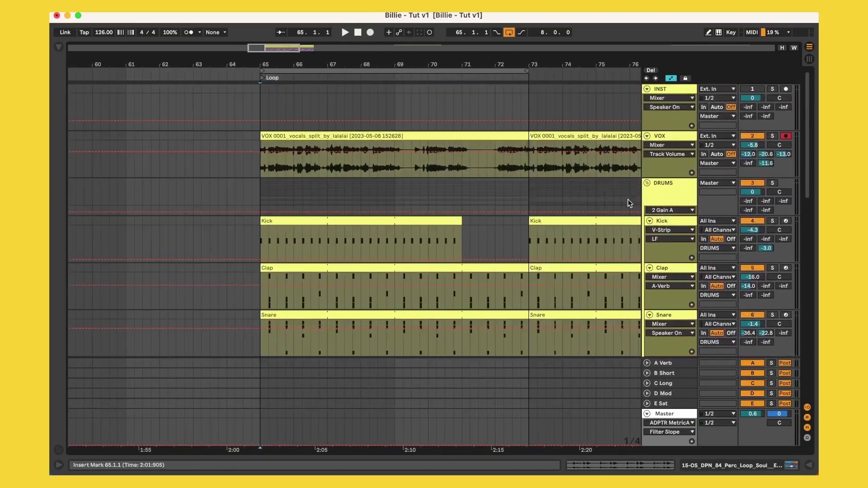
pyautogui.doubleClick(664, 195)
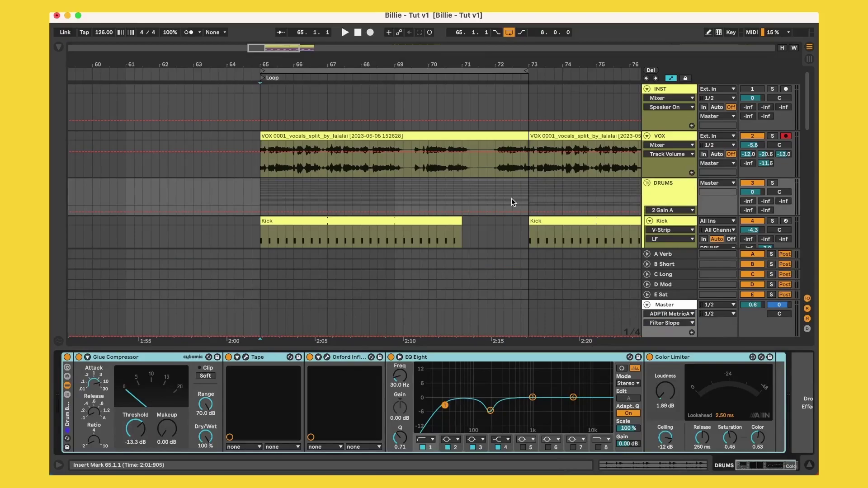
pyautogui.click(772, 183)
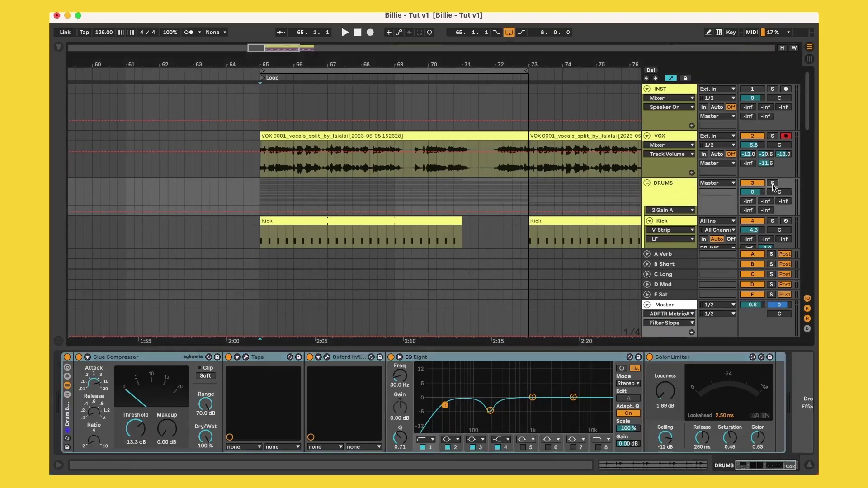
pyautogui.click(772, 136)
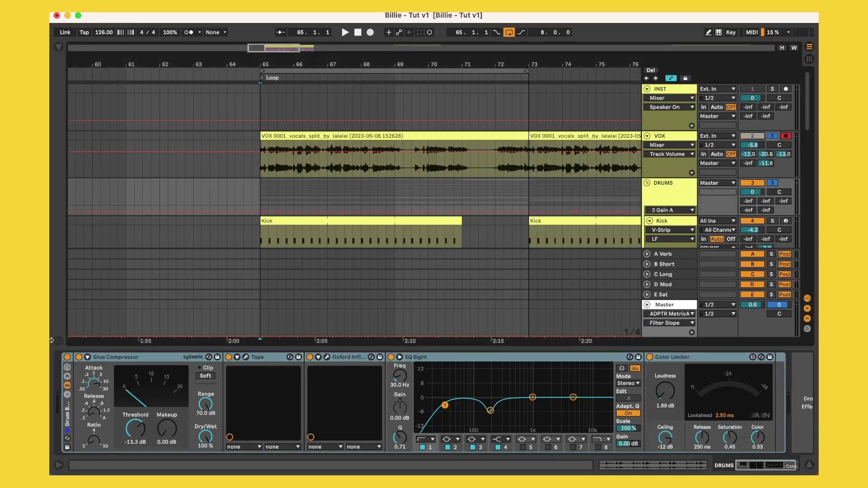
pyautogui.scroll(-5, 294, 224)
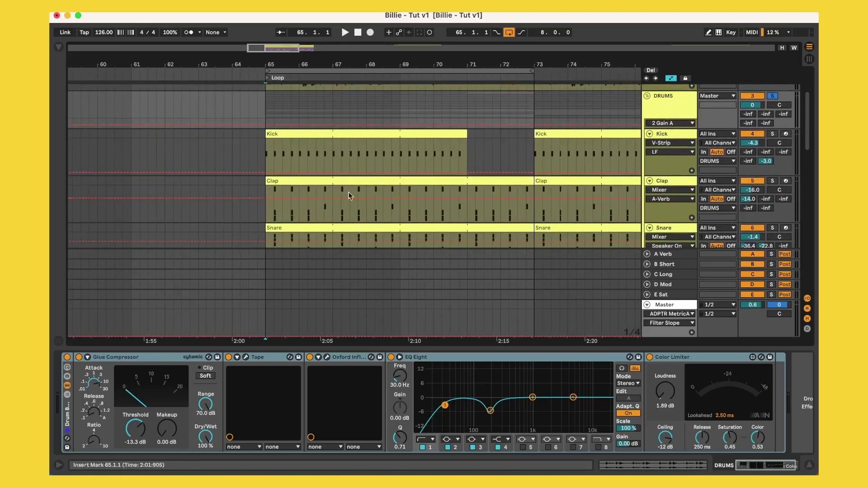
pyautogui.scroll(3, 384, 222)
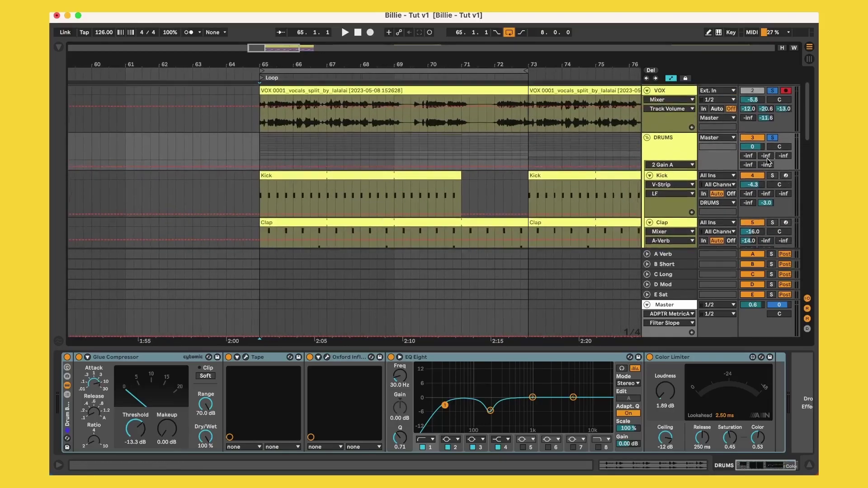
# - Switch off all the devices inside the Drum Buss rack and play the loop to hear the drums unprocessed
pyautogui.click(229, 357)
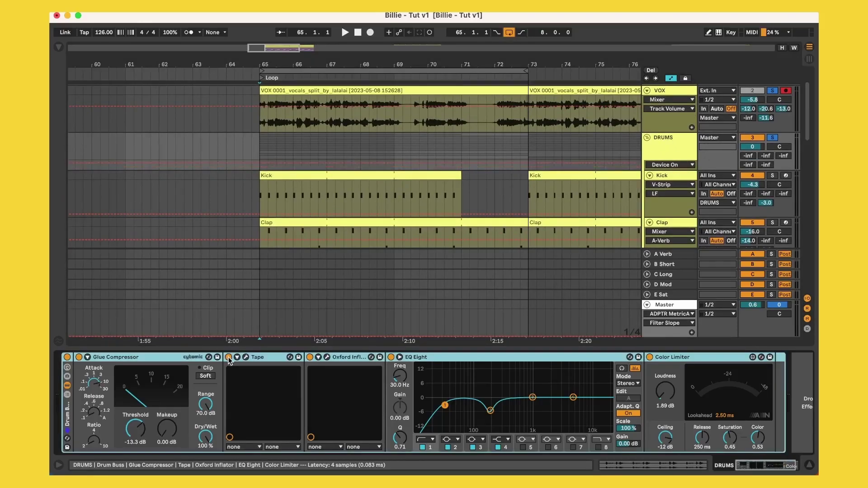
pyautogui.click(229, 358)
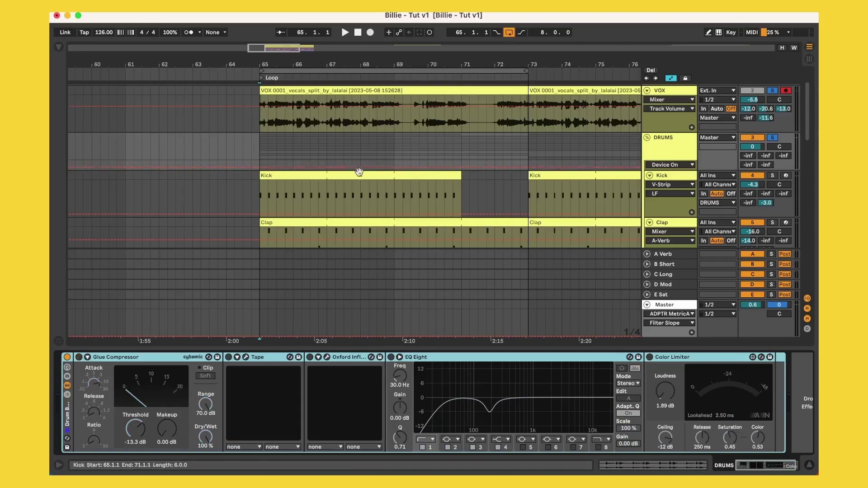
pyautogui.press('space')
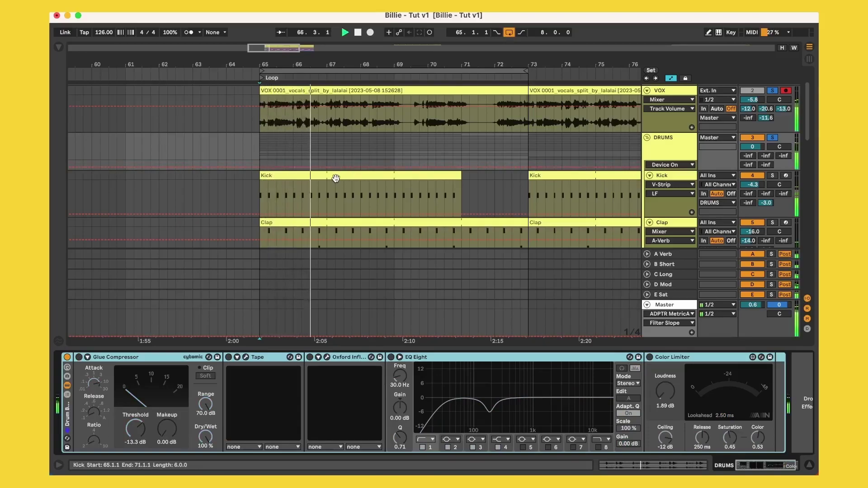
# - Switch the Glue Compressor back on and set its threshold to -10.5 dB while listening to the loop
pyautogui.click(78, 357)
pyautogui.press('q')
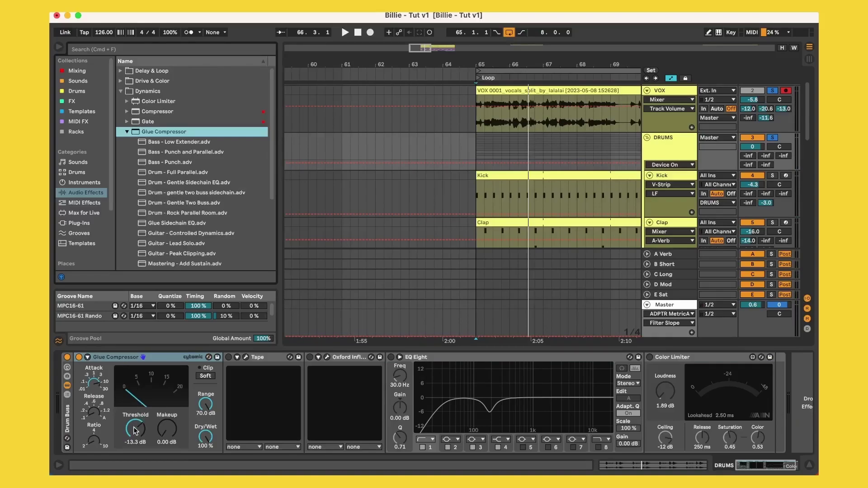
pyautogui.moveTo(135, 432); pyautogui.dragTo(135, 398)
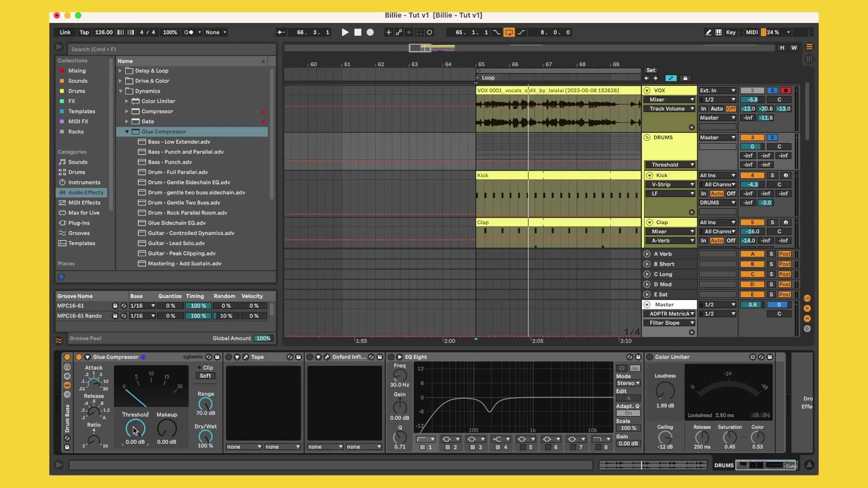
pyautogui.press('space')
pyautogui.moveTo(134, 430); pyautogui.dragTo(134, 447)
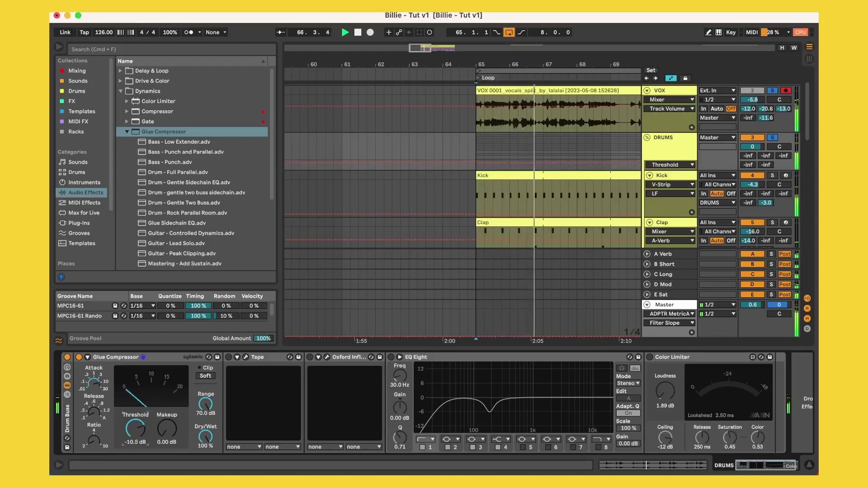
pyautogui.press('space')
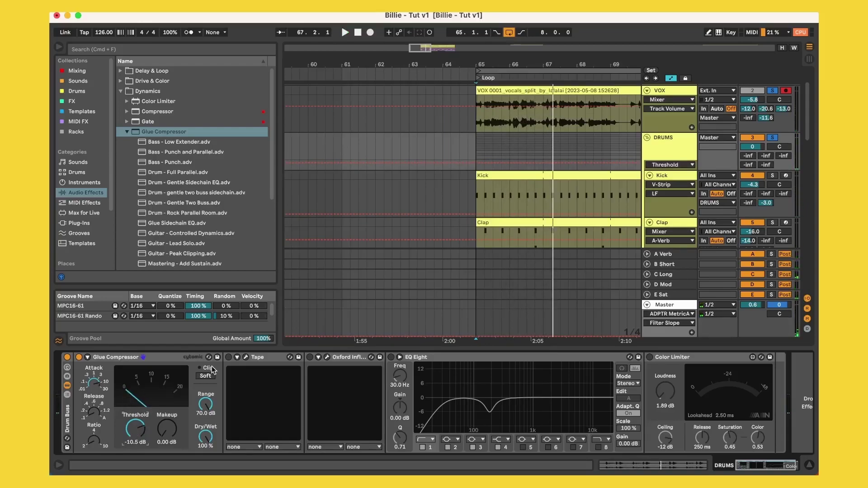
# - Switch the Tape plug-in back on, audition the loop with its window open, and close the window
pyautogui.click(229, 357)
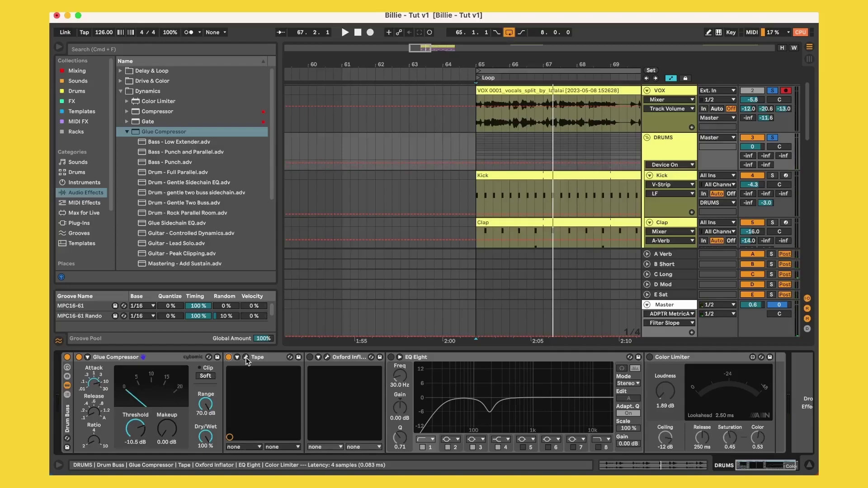
pyautogui.click(246, 357)
pyautogui.press('space')
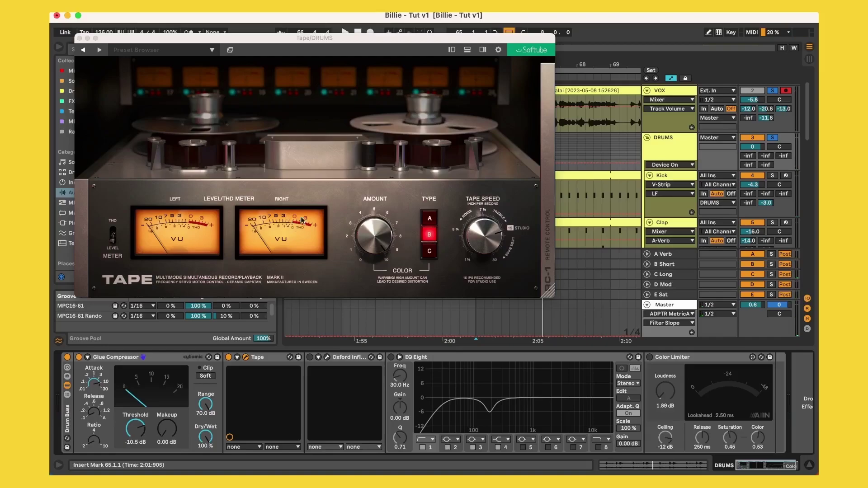
pyautogui.click(82, 42)
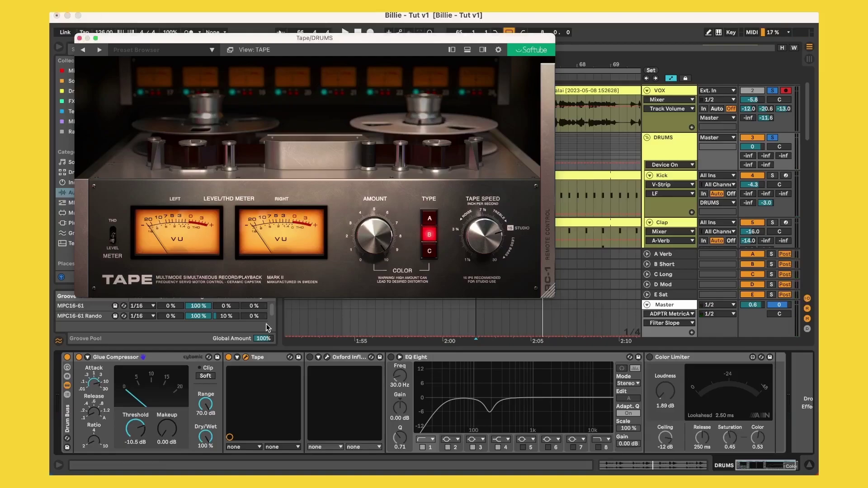
pyautogui.click(79, 38)
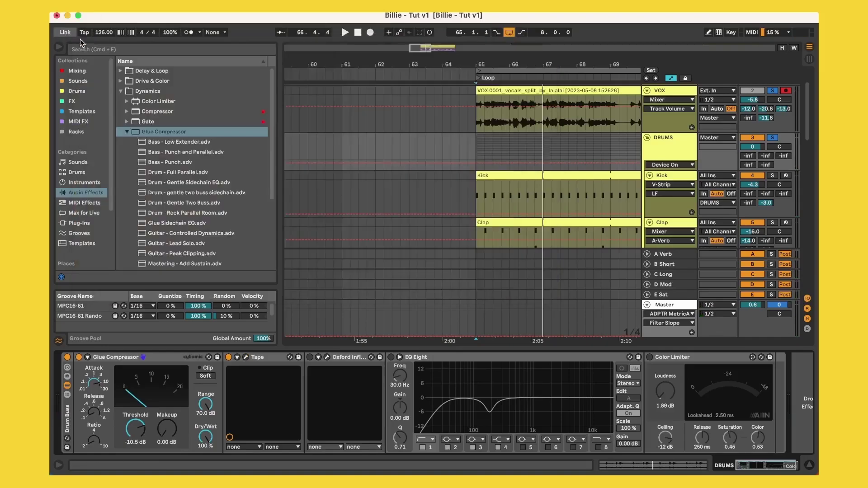
# - Switch Oxford Inflator back on and audition the loop with its plug-in window open
pyautogui.click(310, 357)
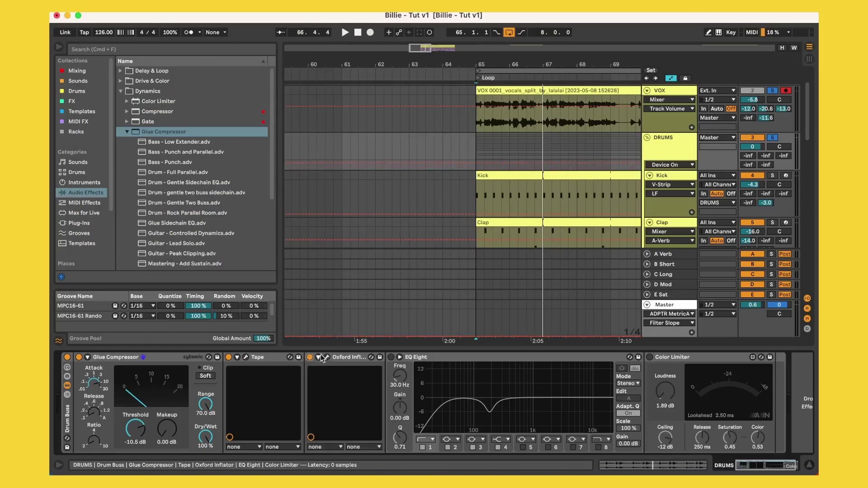
pyautogui.click(326, 358)
pyautogui.press('space')
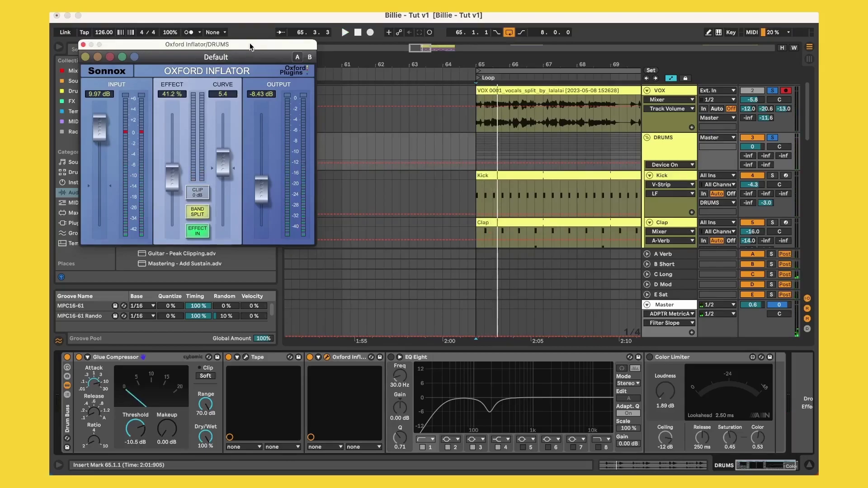
pyautogui.press('space')
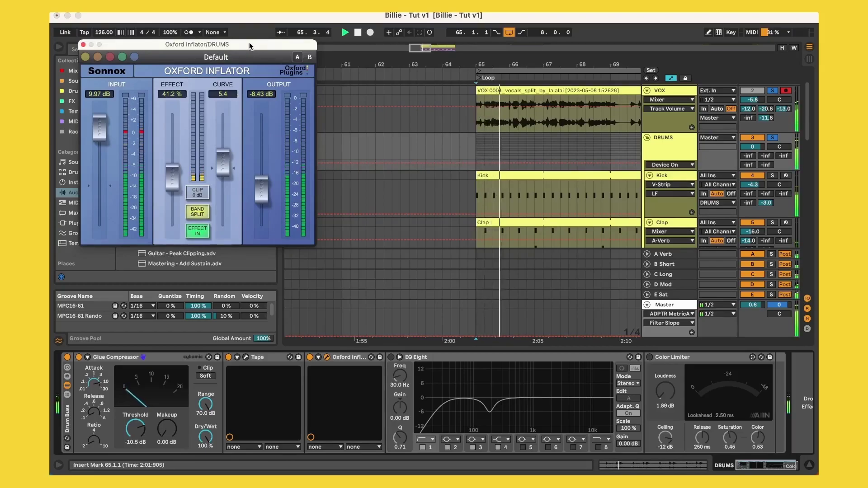
pyautogui.press('space')
# - Switch EQ Eight and the Color Limiter back on and play the loop through the complete Drum Buss chain
pyautogui.click(391, 357)
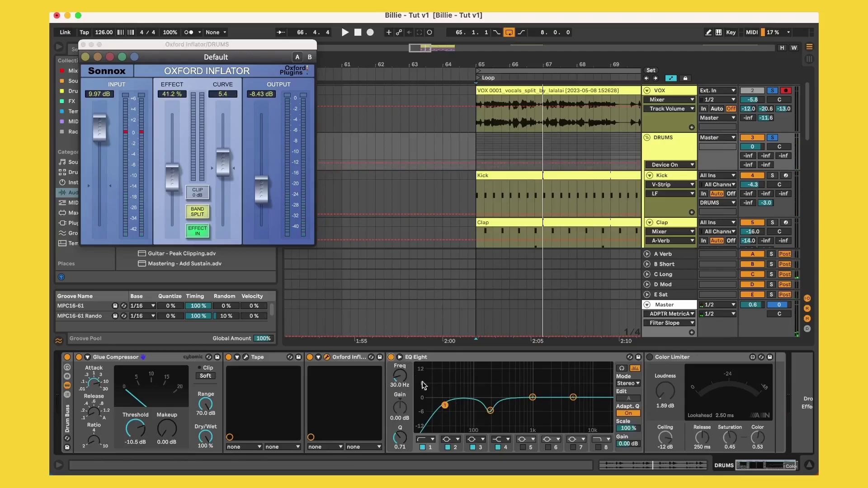
pyautogui.click(491, 411)
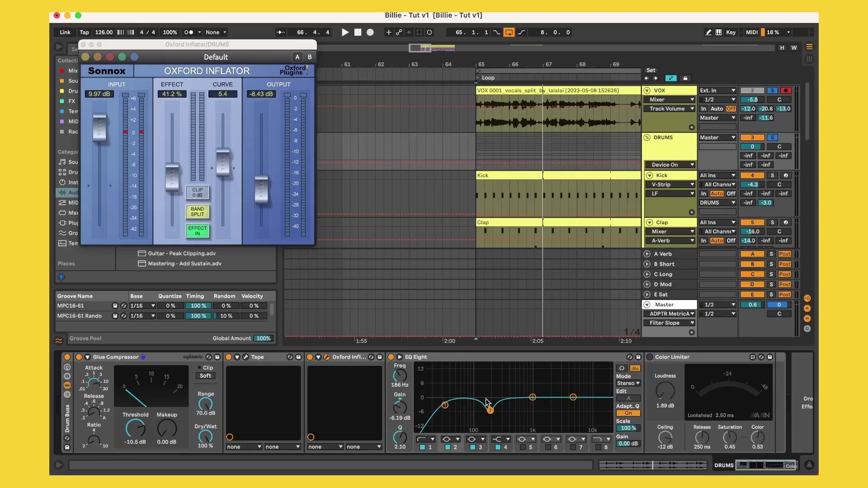
pyautogui.hscroll(1, 515, 412)
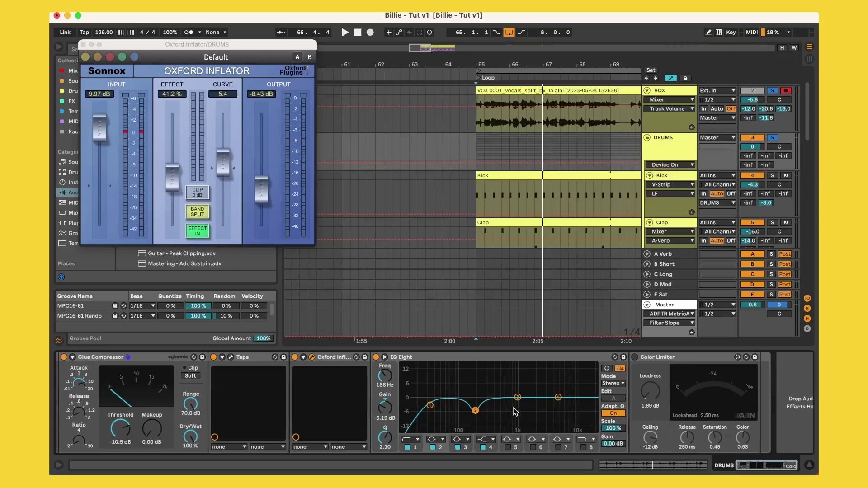
pyautogui.click(634, 357)
pyautogui.press('space')
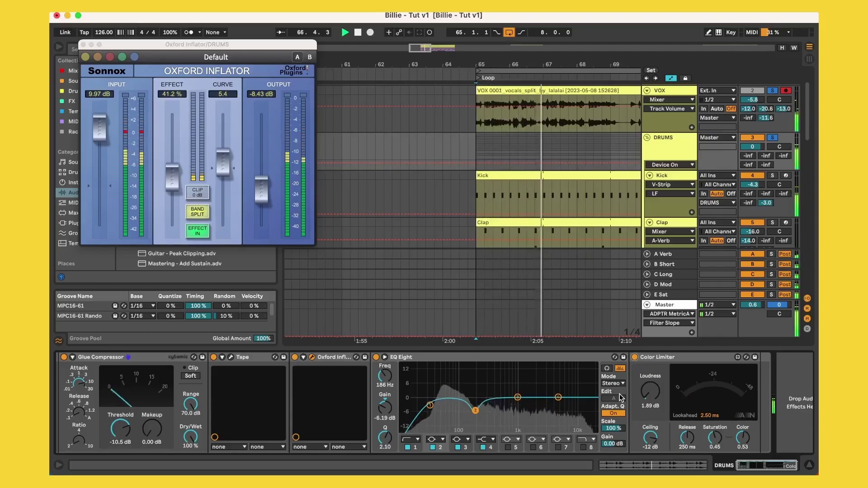
pyautogui.press('space')
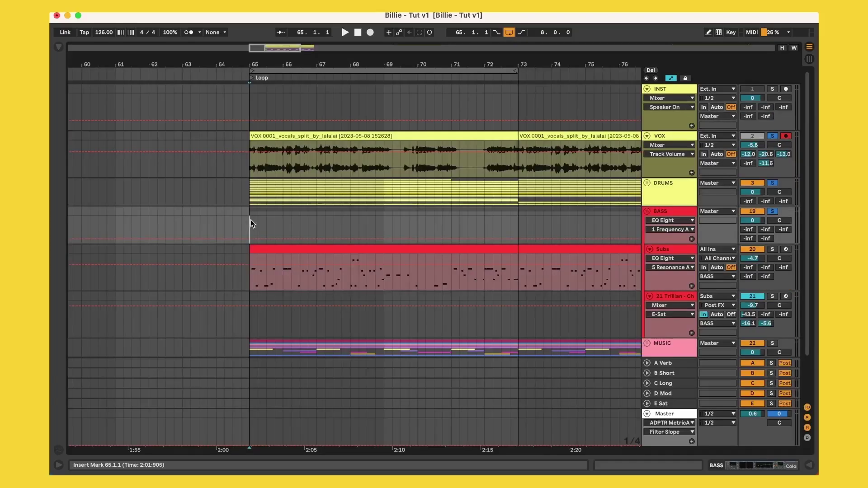
# - Play the loop from bar 65 with the vocals, drums and bass soloed together
pyautogui.hscroll(3, 276, 228)
pyautogui.hscroll(3, 276, 229)
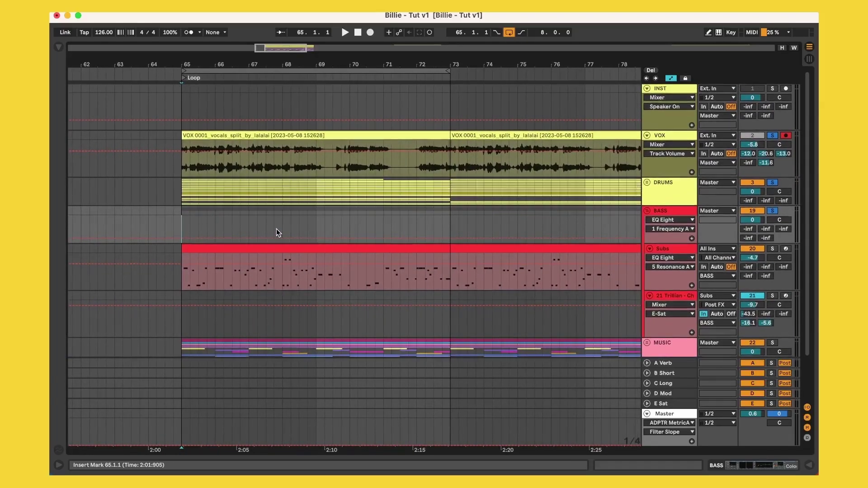
pyautogui.press('space')
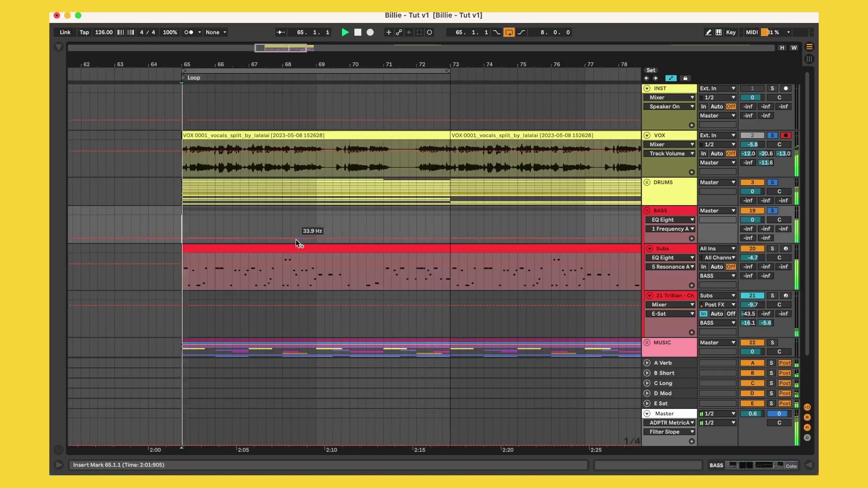
pyautogui.press('space')
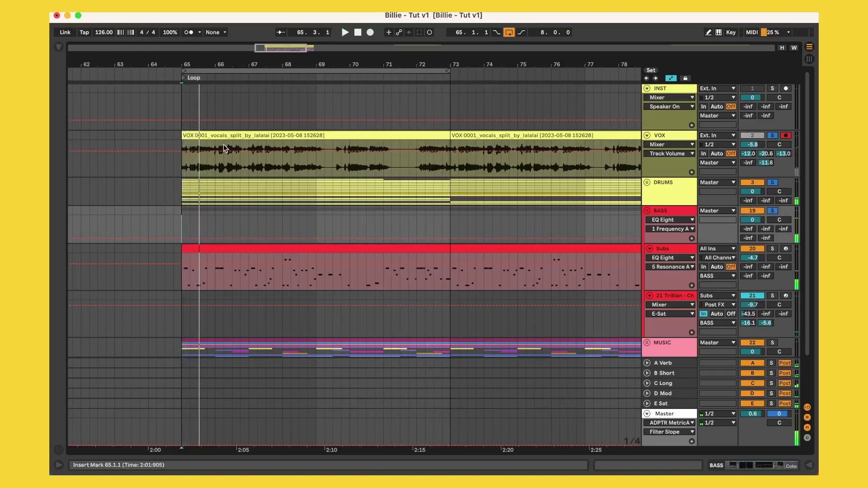
# - Open the Subs MIDI clip at bar 65 in an enlarged note editor, showing its opening bars from 1.1.1
pyautogui.moveTo(196, 67); pyautogui.dragTo(224, 101)
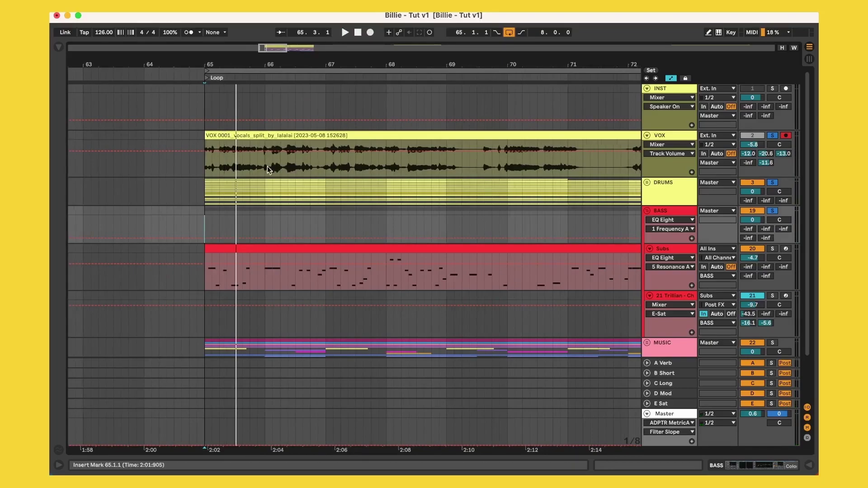
pyautogui.doubleClick(238, 252)
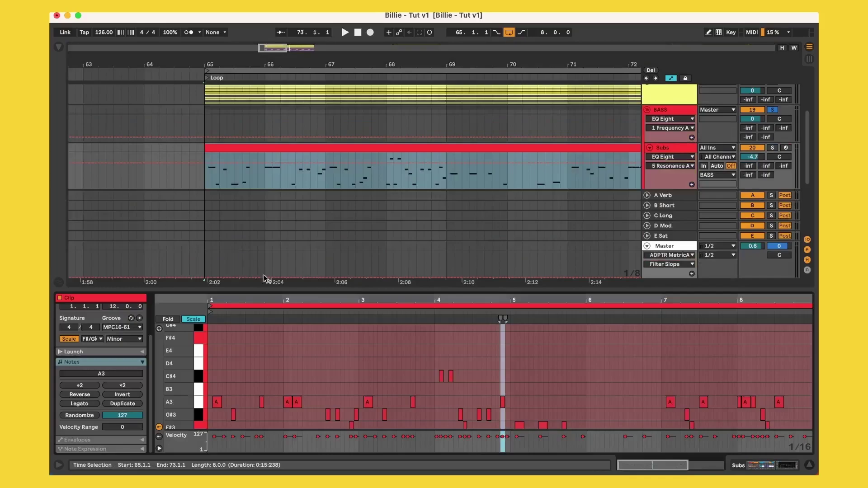
pyautogui.moveTo(267, 289); pyautogui.dragTo(269, 160)
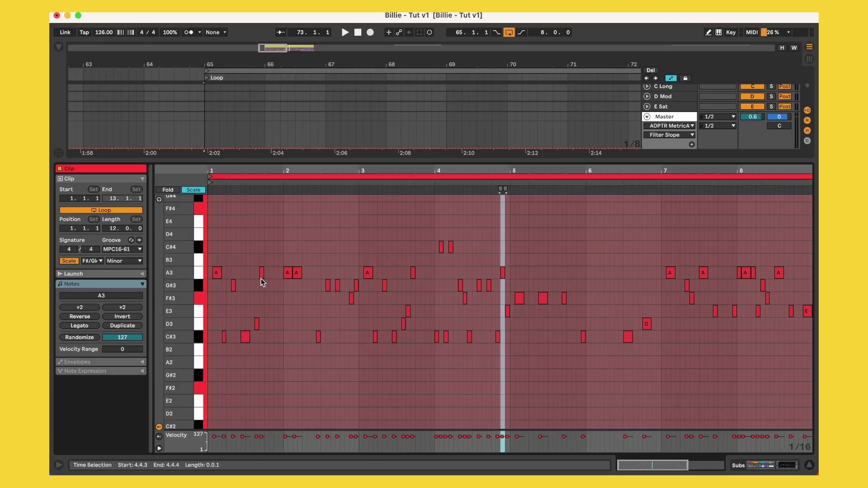
pyautogui.click(211, 240)
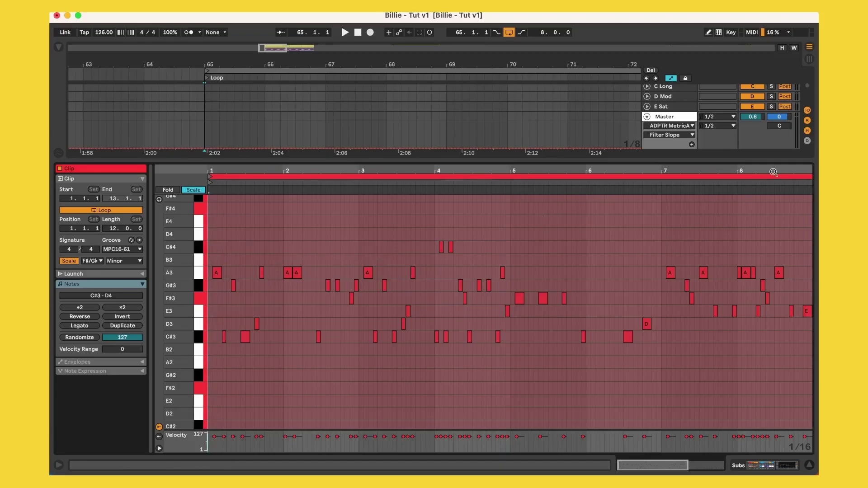
pyautogui.moveTo(772, 166); pyautogui.dragTo(565, 166)
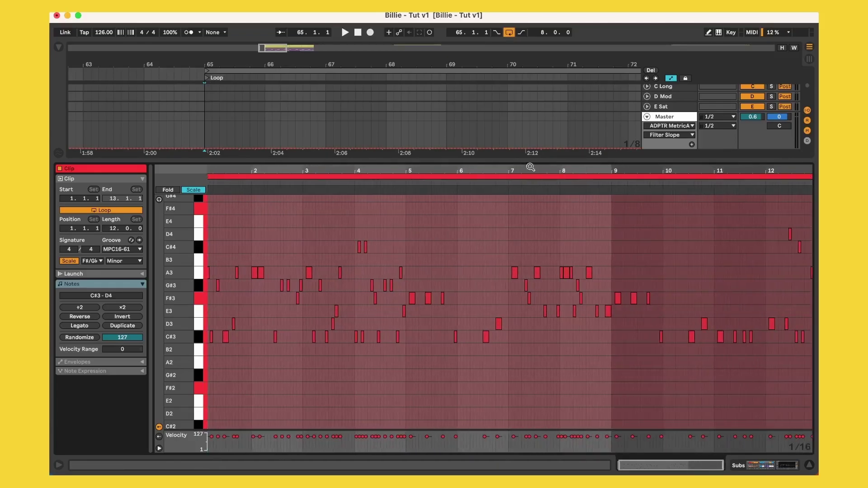
pyautogui.moveTo(238, 170); pyautogui.dragTo(236, 212)
pyautogui.moveTo(281, 170); pyautogui.dragTo(298, 170)
pyautogui.click(297, 170)
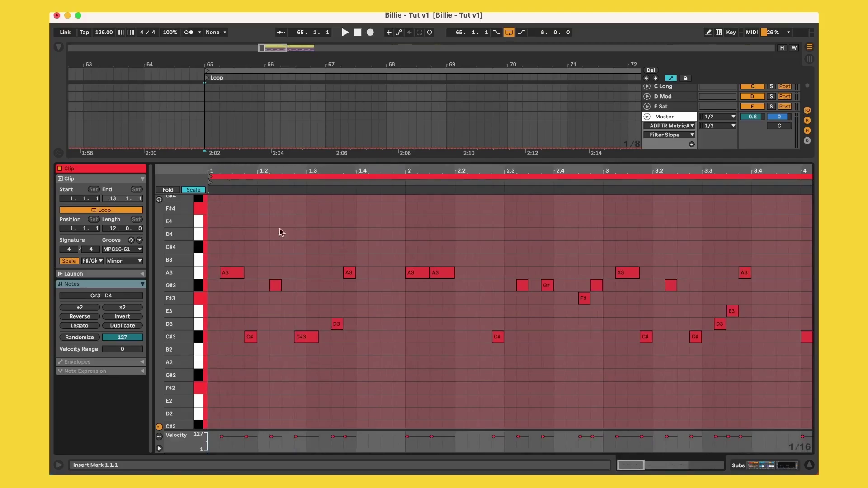
# - Play the Subs bass line from the start of the clip while following its opening notes
pyautogui.press('space')
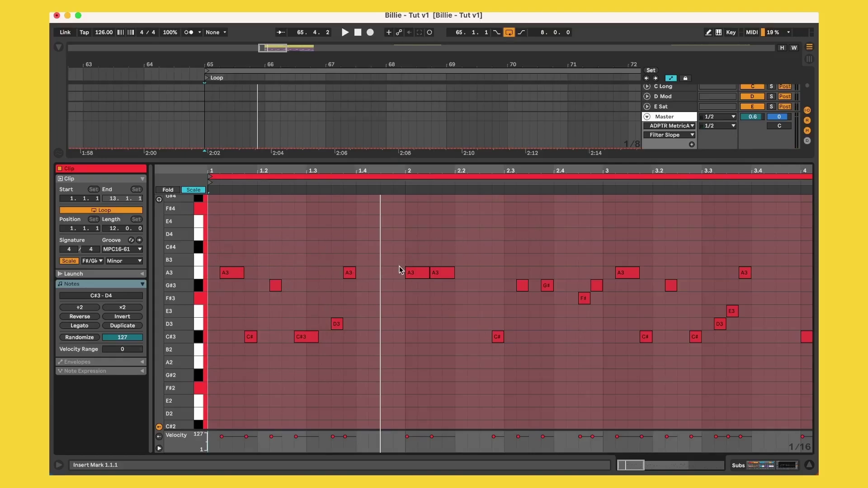
pyautogui.press('space')
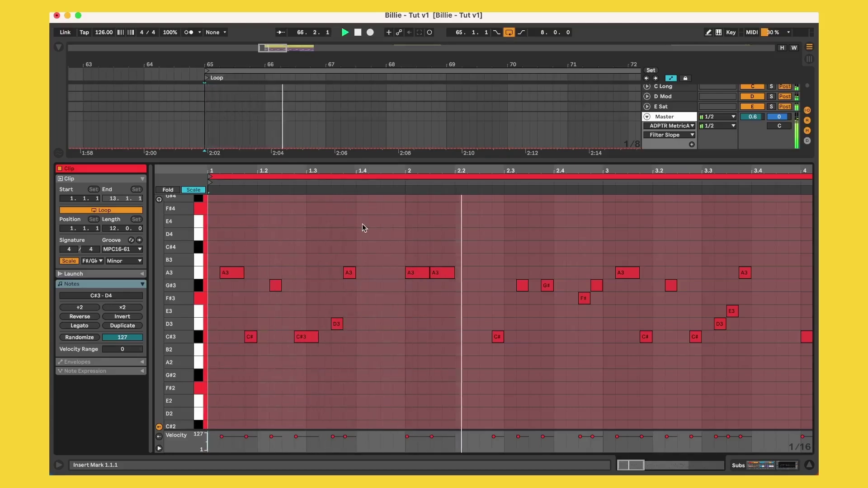
pyautogui.press('space')
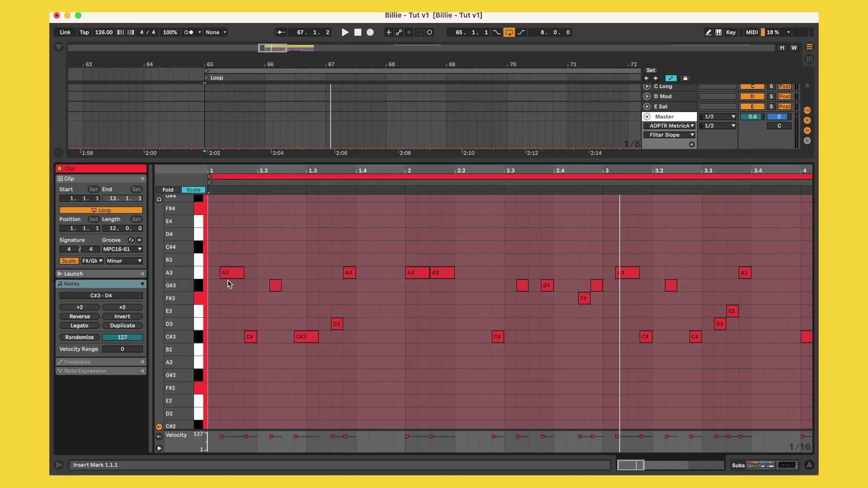
# - Examine the pitch and rhythm of the Subs bass notes across the clip's first eight bars
pyautogui.hscroll(2, 373, 311)
pyautogui.scroll(-1, 372, 311)
pyautogui.hscroll(-1, 372, 311)
pyautogui.scroll(1, 373, 311)
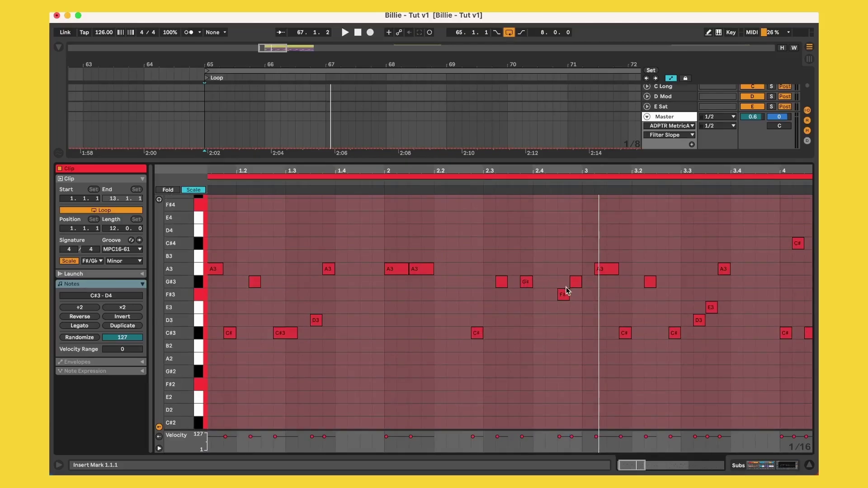
pyautogui.hscroll(5, 567, 291)
pyautogui.scroll(1, 567, 290)
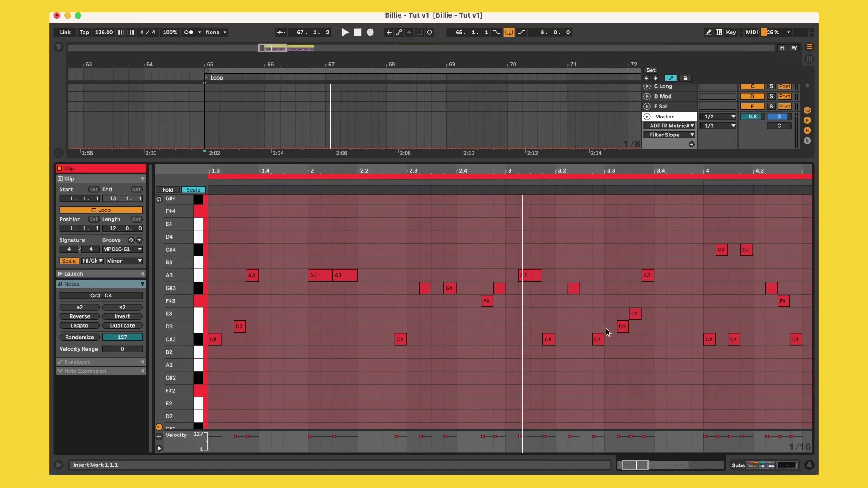
pyautogui.hscroll(15, 588, 330)
pyautogui.scroll(-1, 587, 330)
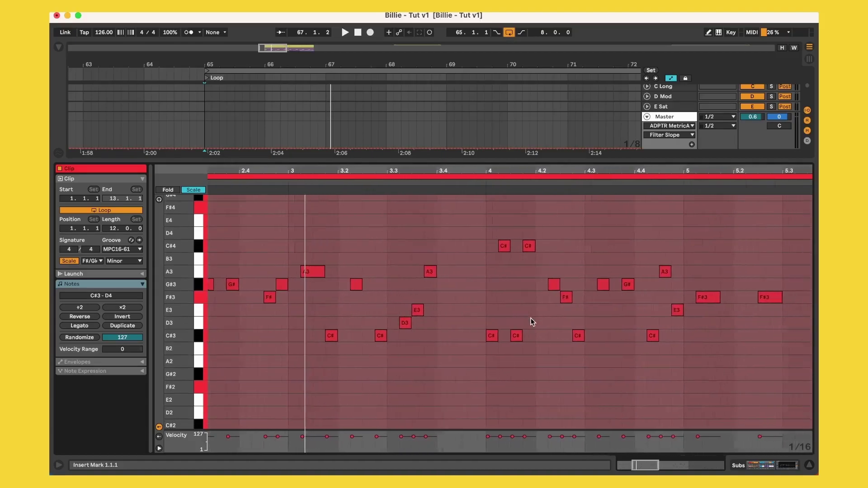
pyautogui.hscroll(1, 531, 322)
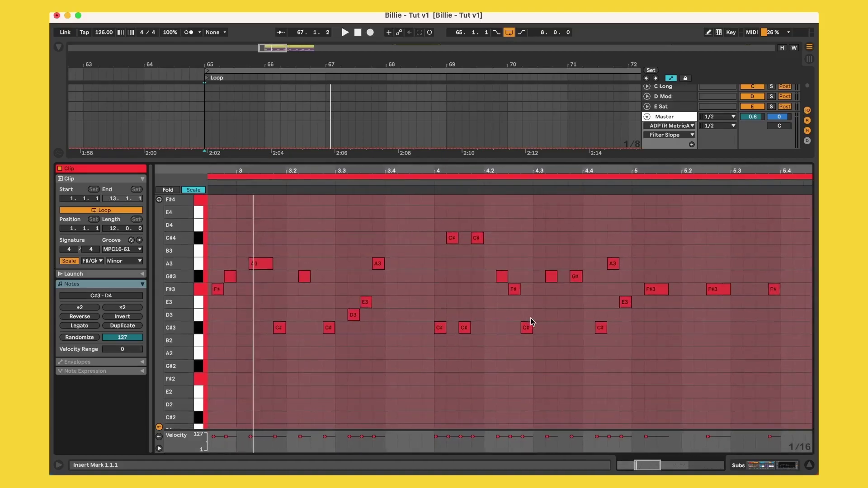
pyautogui.hscroll(2, 532, 322)
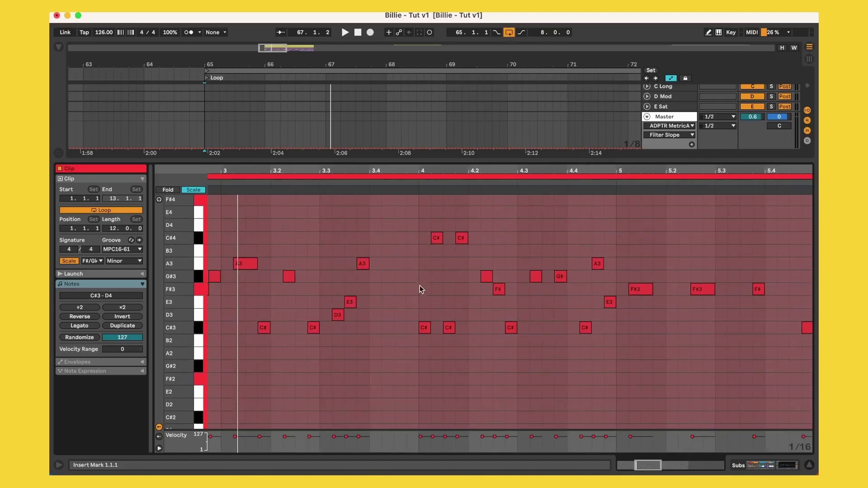
pyautogui.hscroll(1, 540, 302)
pyautogui.hscroll(12, 542, 303)
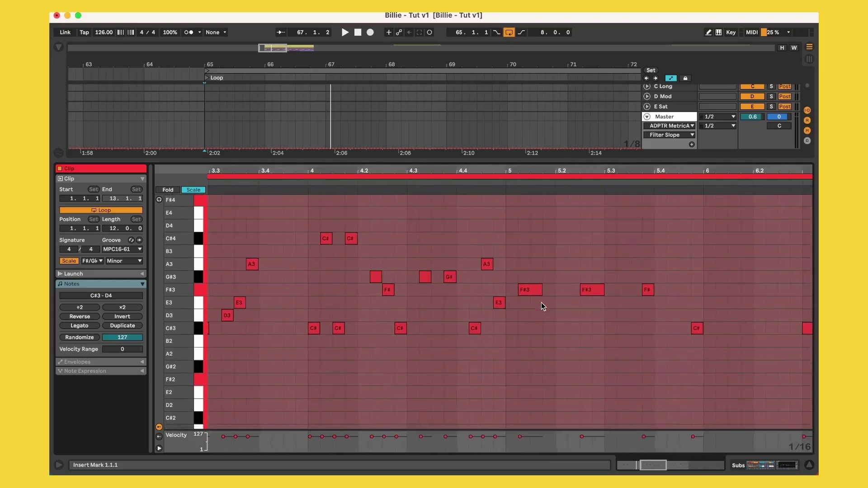
pyautogui.hscroll(20, 541, 302)
pyautogui.hscroll(9, 541, 302)
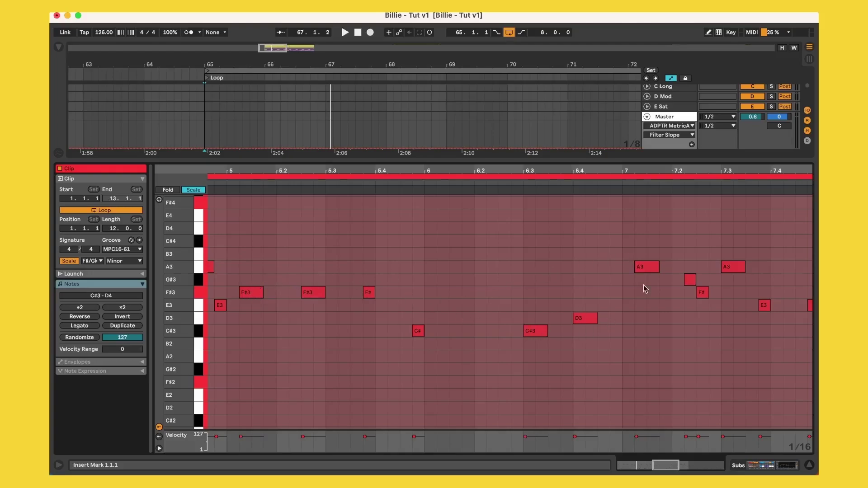
pyautogui.hscroll(5, 644, 284)
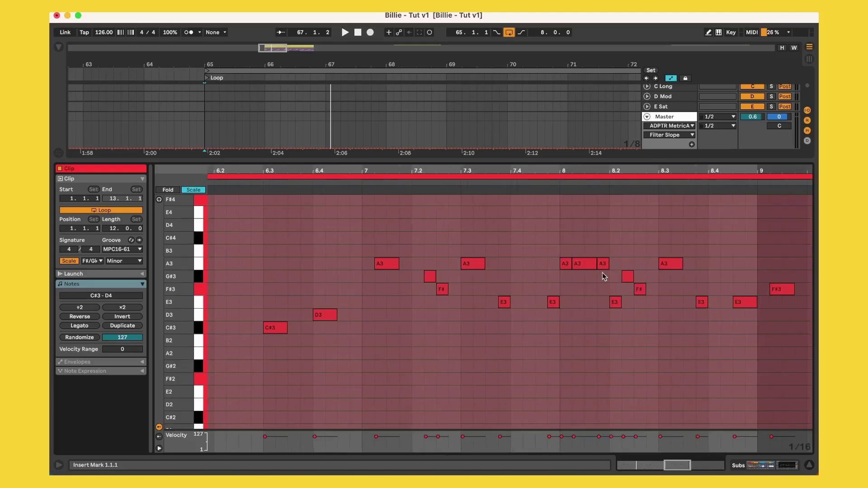
pyautogui.hscroll(-15, 522, 283)
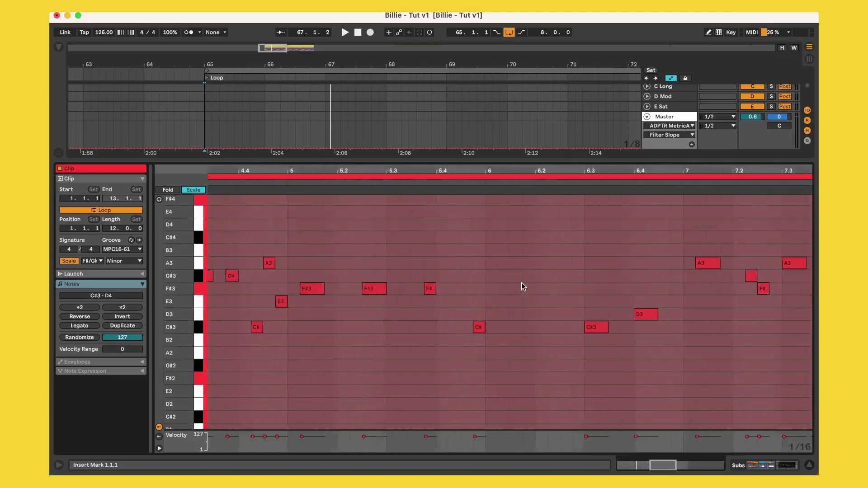
pyautogui.hscroll(-6, 522, 283)
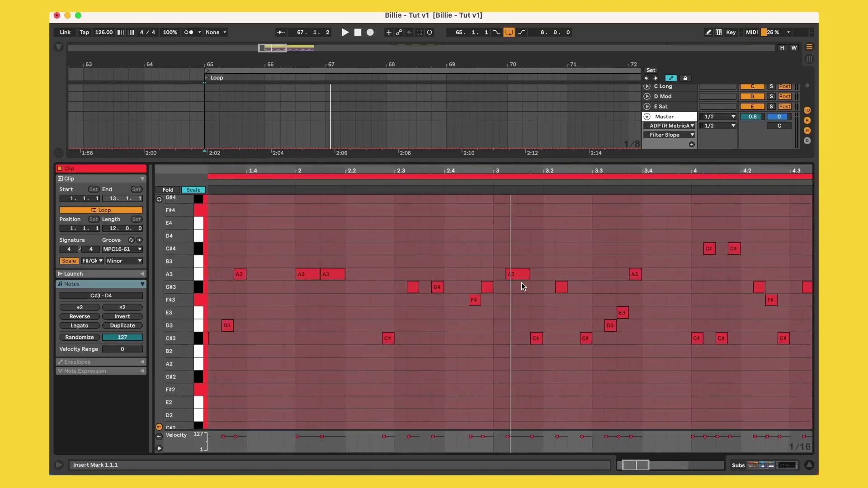
# - Close the Subs clip's note editor and show the Subs track's device chain
pyautogui.press('super+alt+l')
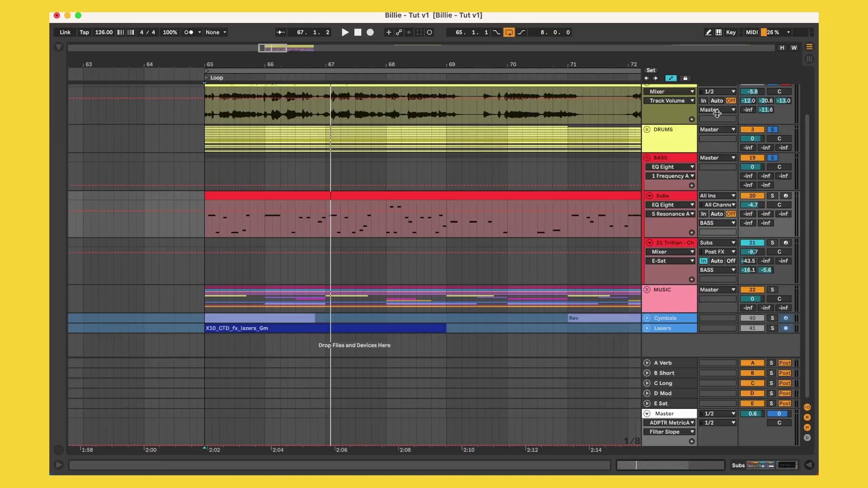
pyautogui.click(669, 195)
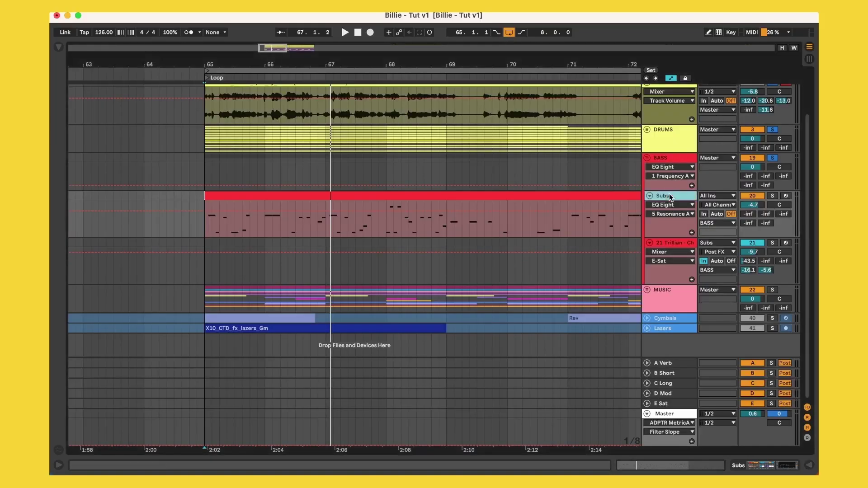
pyautogui.press('super+alt+l')
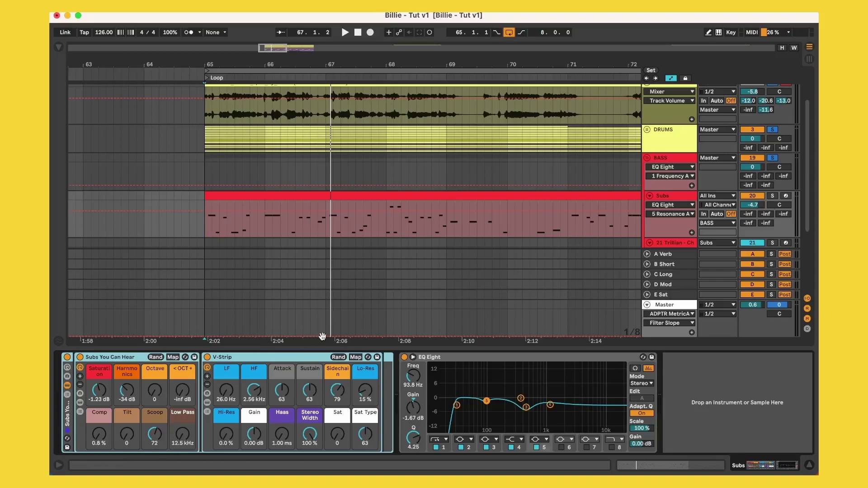
# - Solo the Subs track, audition its bass line alone, and select the Subs You Can Hear rack
pyautogui.click(772, 195)
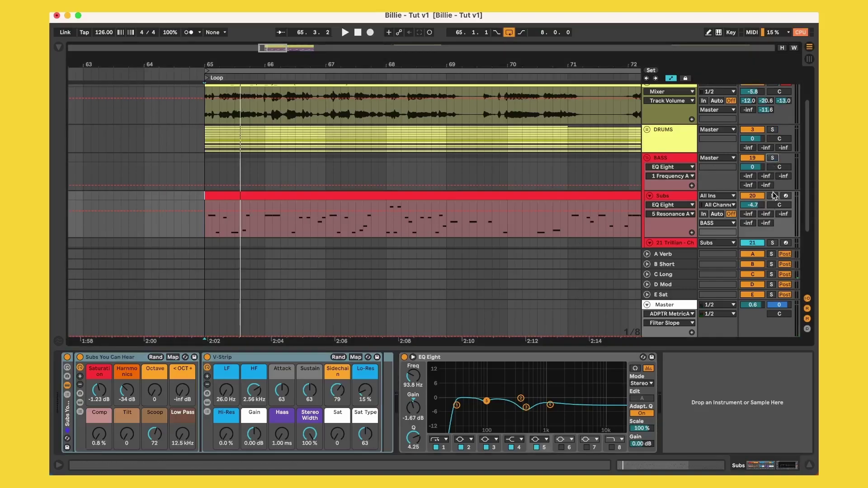
pyautogui.click(773, 196)
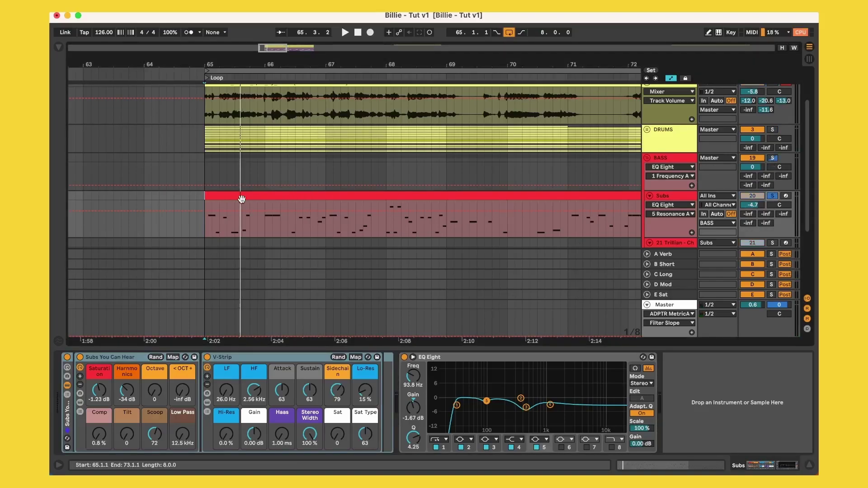
pyautogui.press('space')
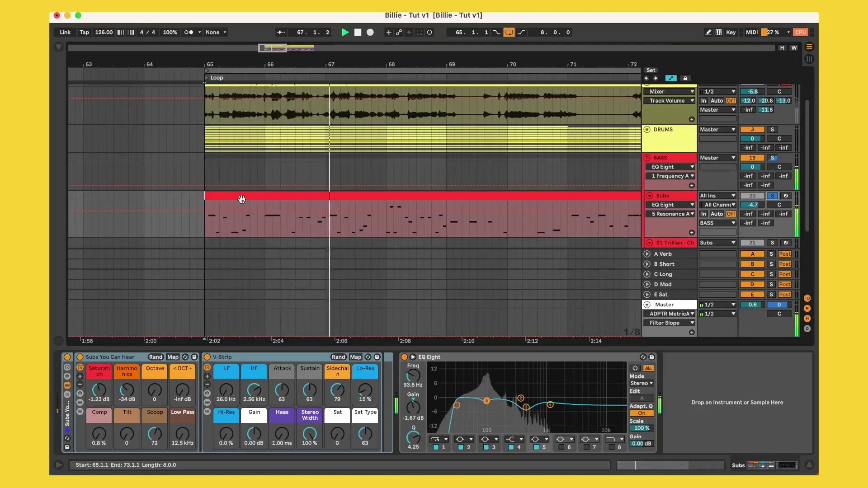
pyautogui.press('space')
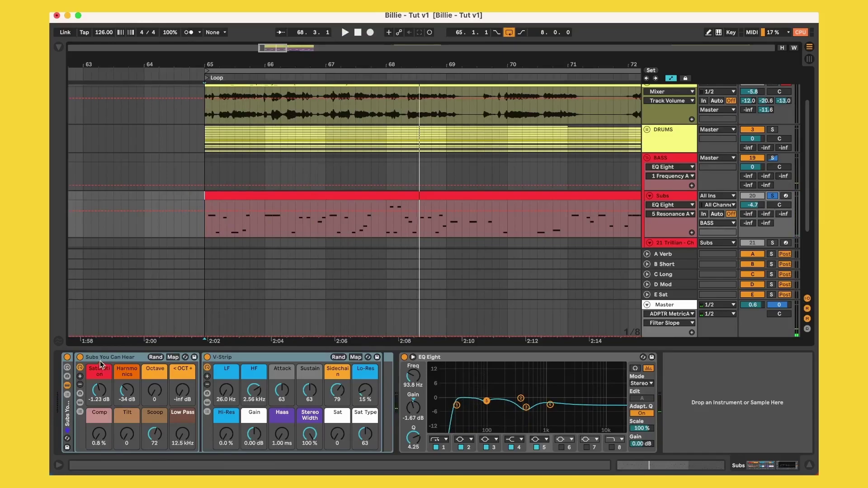
pyautogui.click(106, 360)
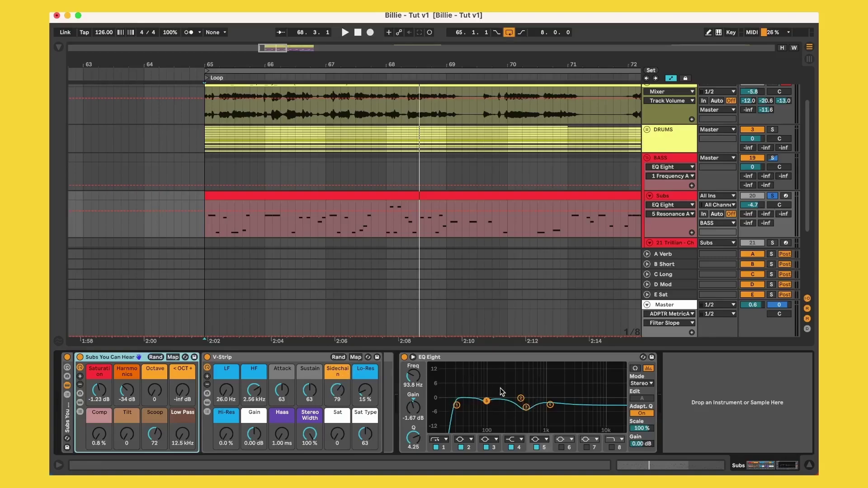
# - Solo the Trillian - Chapman track alongside Subs and show its device chain
pyautogui.scroll(-3, 544, 292)
pyautogui.click(772, 190)
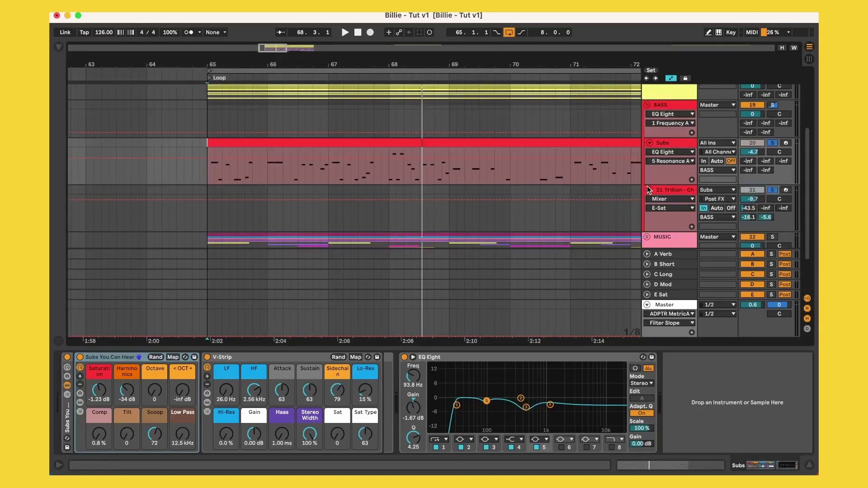
pyautogui.click(663, 191)
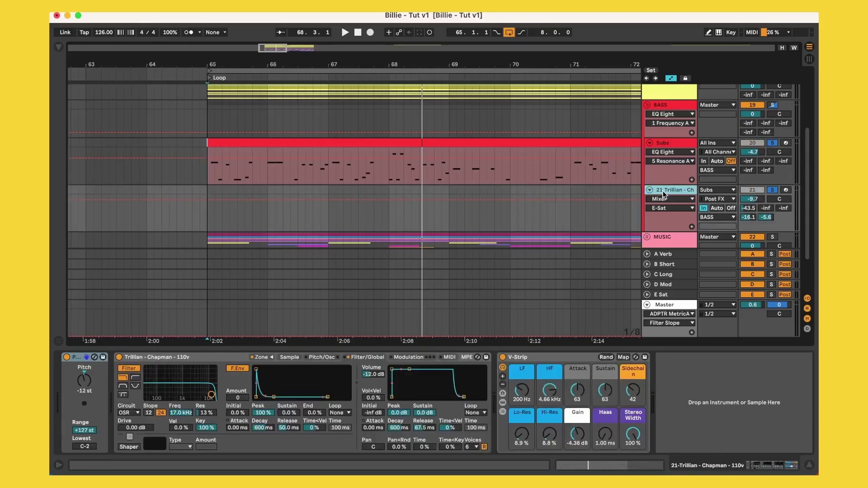
# - Select the Subs clip and choose Subs as the Trillian - Chapman track's MIDI input source
pyautogui.click(317, 142)
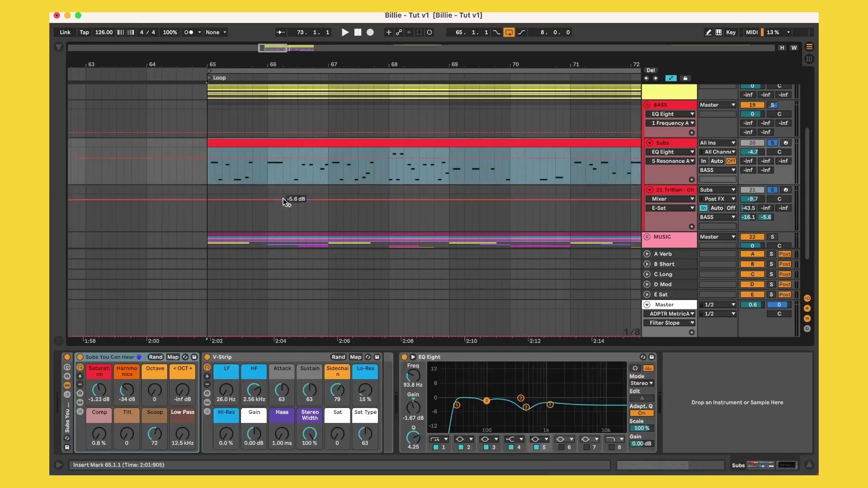
pyautogui.click(705, 190)
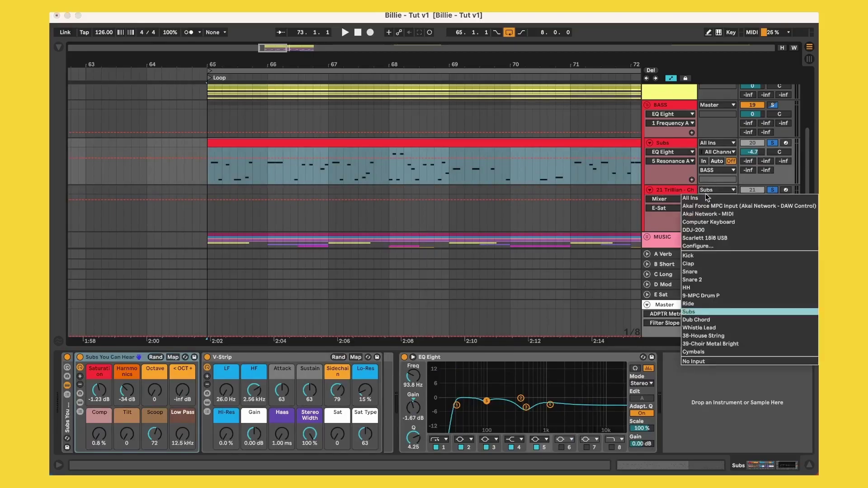
pyautogui.click(698, 311)
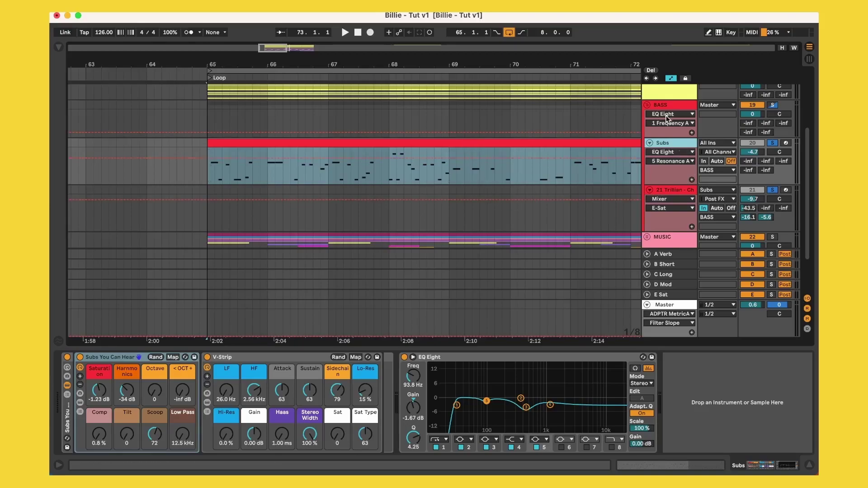
# - Show the Trillian - Chapman track's device chain and audition it together with the Subs layer from bar 65
pyautogui.click(682, 189)
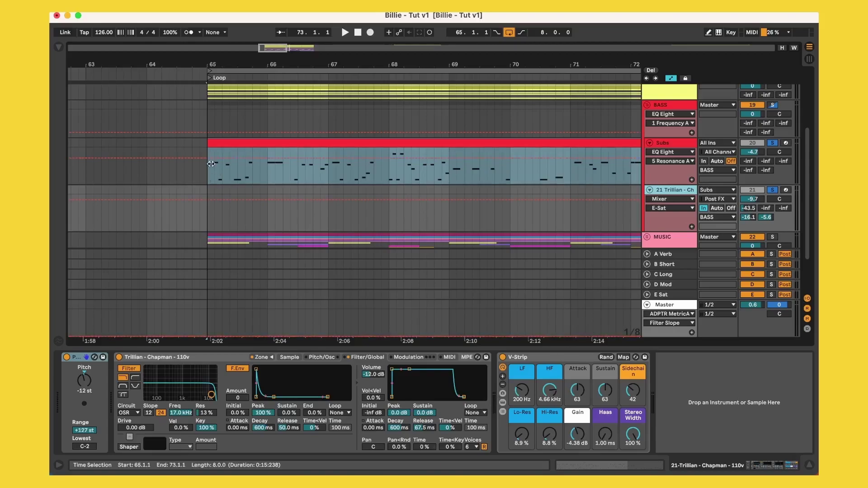
pyautogui.click(206, 178)
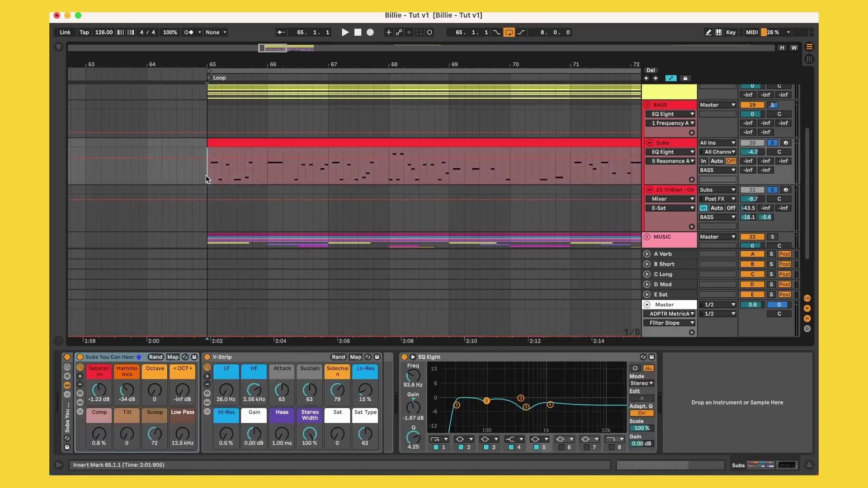
pyautogui.press('space')
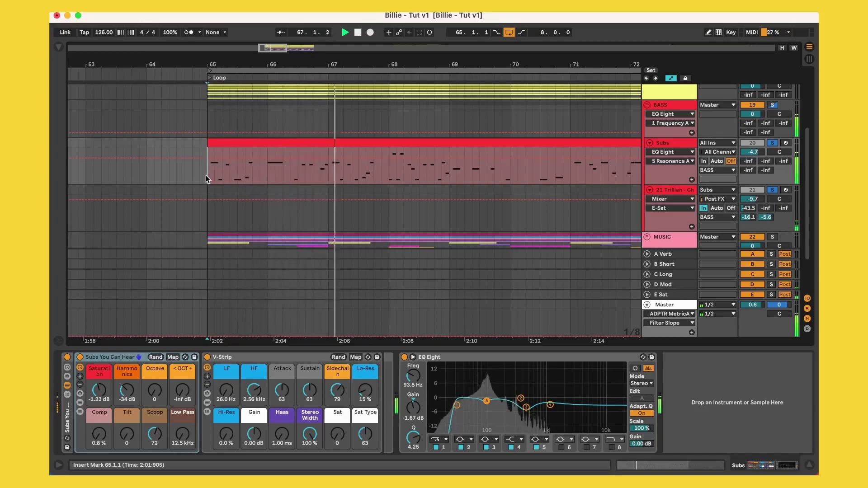
pyautogui.press('space')
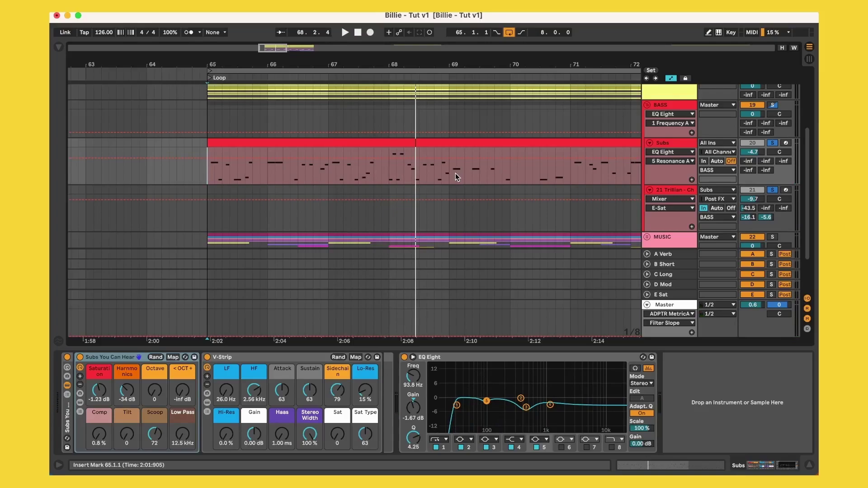
# - Show the BASS group's device chain and audition the bass layers through its Glue Compressor
pyautogui.click(679, 102)
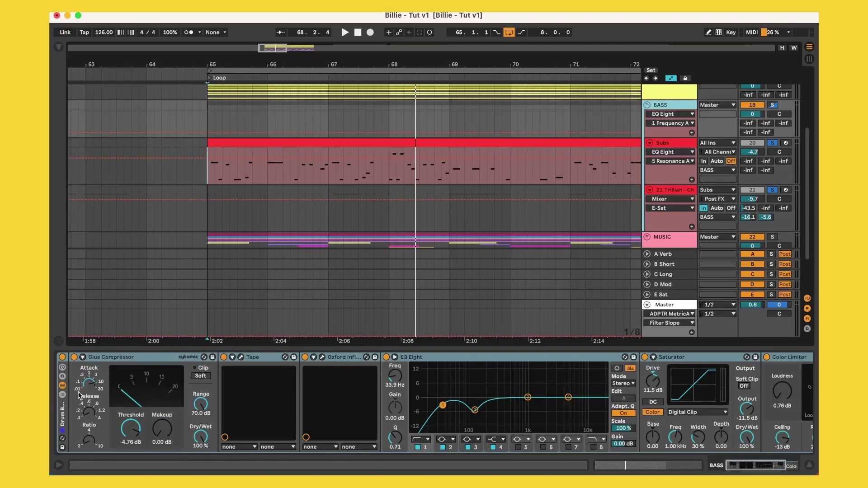
pyautogui.press('space')
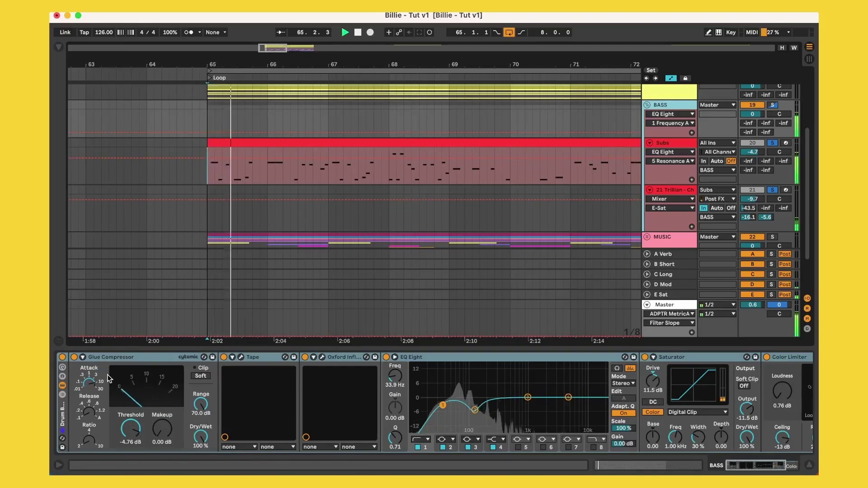
pyautogui.press('space')
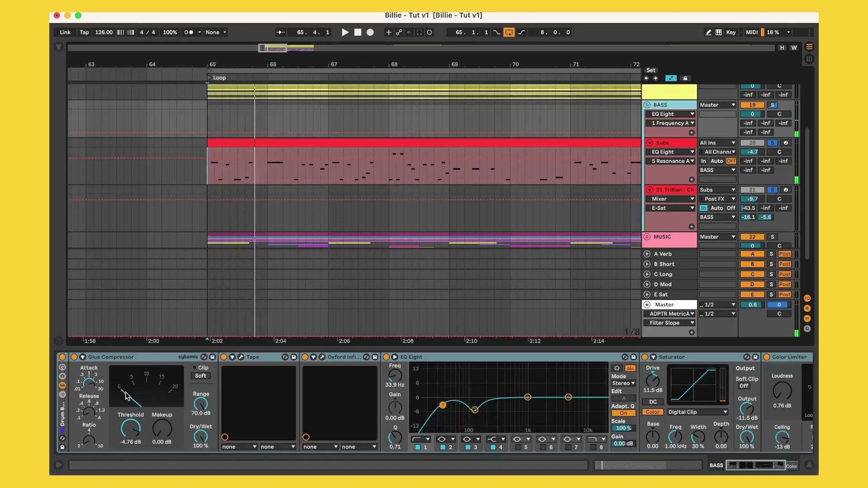
# - Inspect the BASS group's Tape plug-in while auditioning the bass, and close its window
pyautogui.click(242, 358)
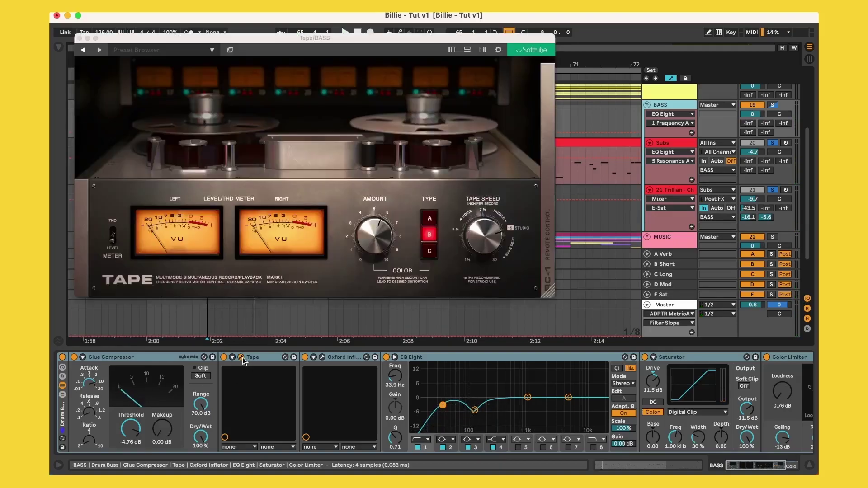
pyautogui.press('space')
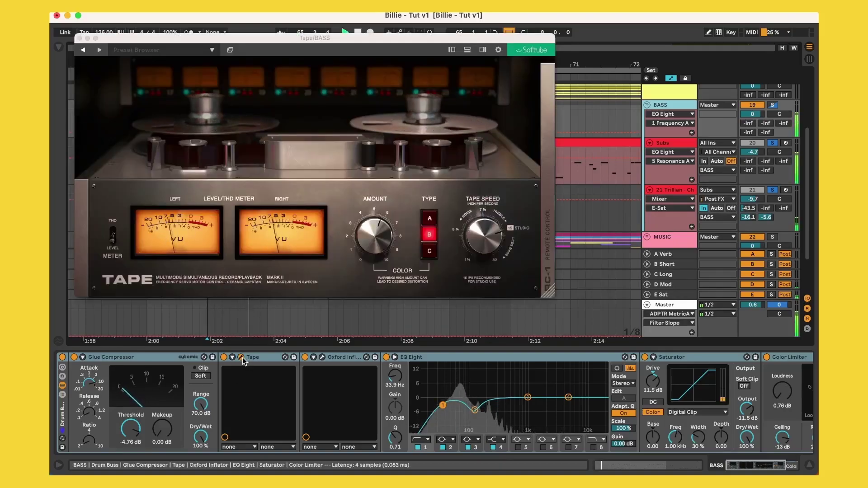
pyautogui.press('space')
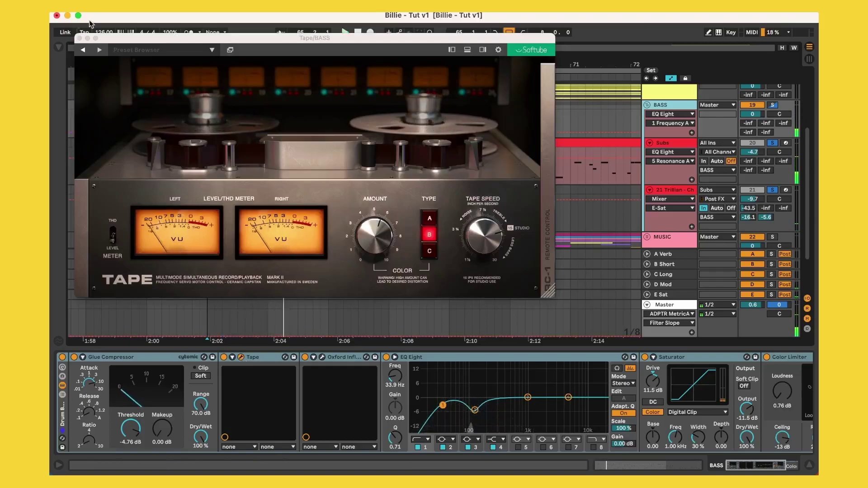
pyautogui.click(80, 39)
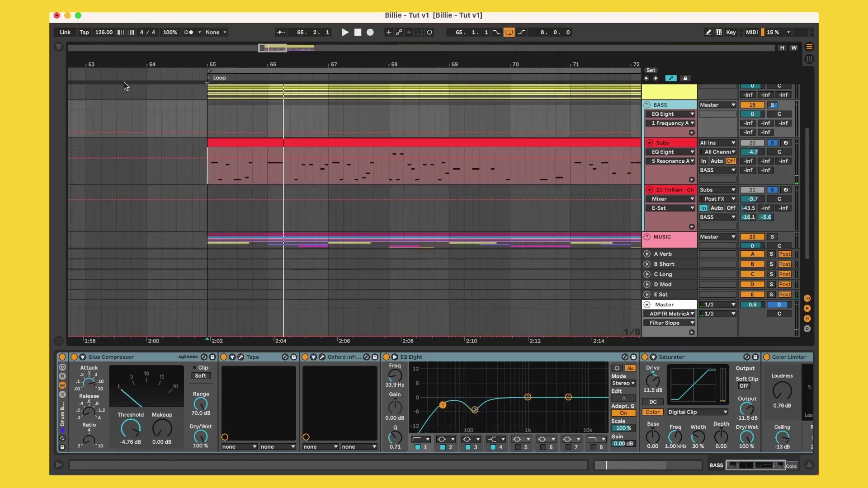
# - Inspect the BASS group's Oxford Inflator settings, and examine the EQ Eight, Saturator and Color Limiter at the end of its chain
pyautogui.click(321, 357)
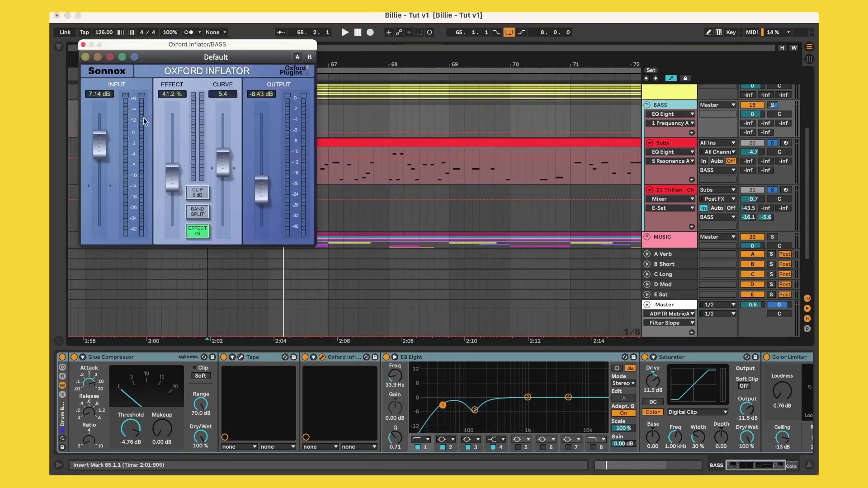
pyautogui.click(83, 45)
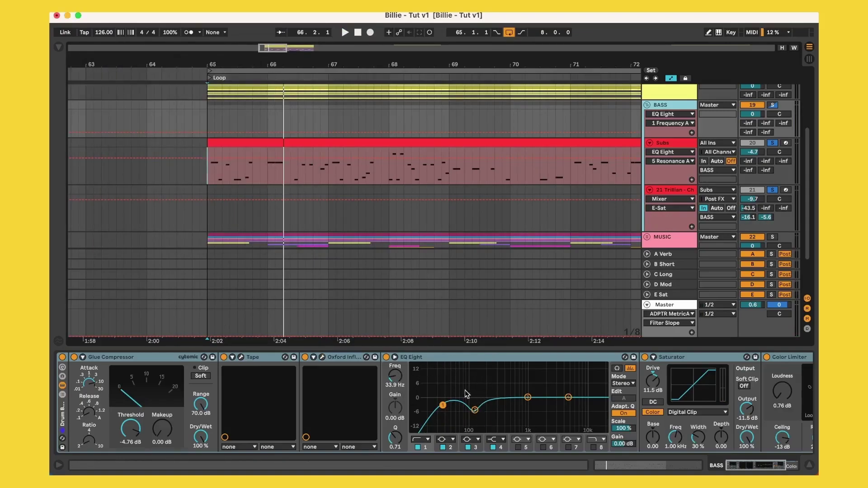
pyautogui.hscroll(5, 546, 360)
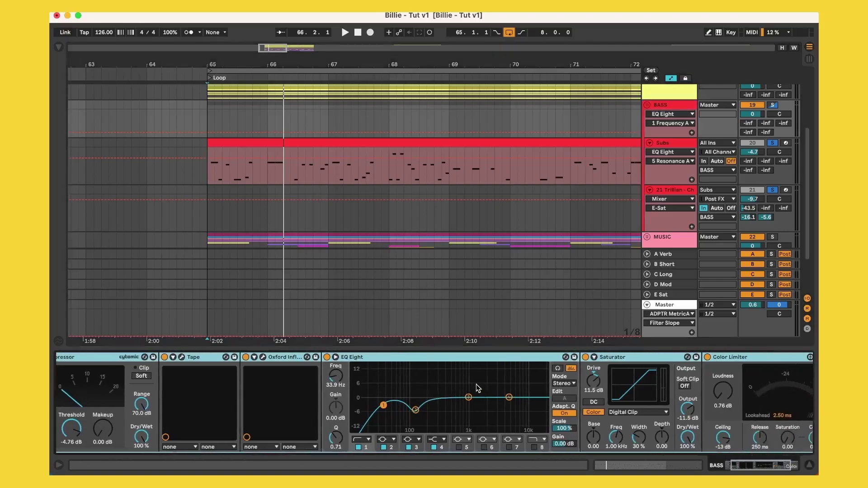
pyautogui.click(549, 356)
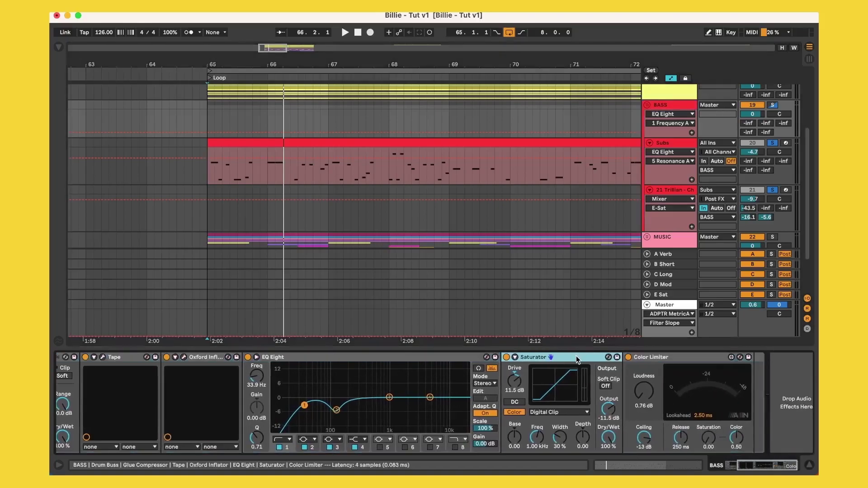
pyautogui.click(660, 360)
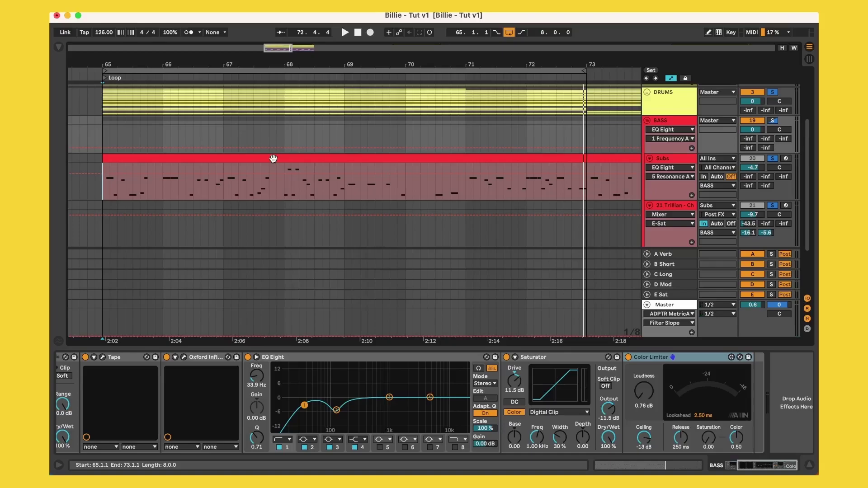
# - Select the Subs clip from bar 65 to 73 and unfold the MUSIC group to show its tracks
pyautogui.click(273, 158)
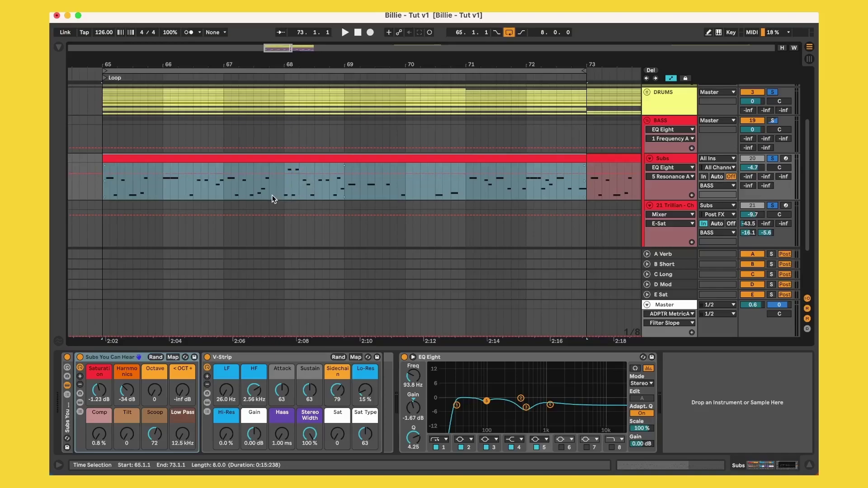
pyautogui.scroll(3, 272, 194)
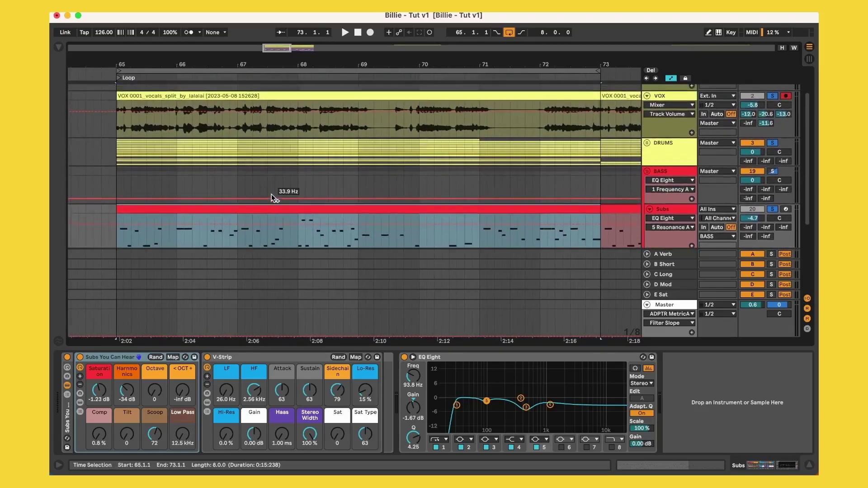
pyautogui.scroll(3, 235, 211)
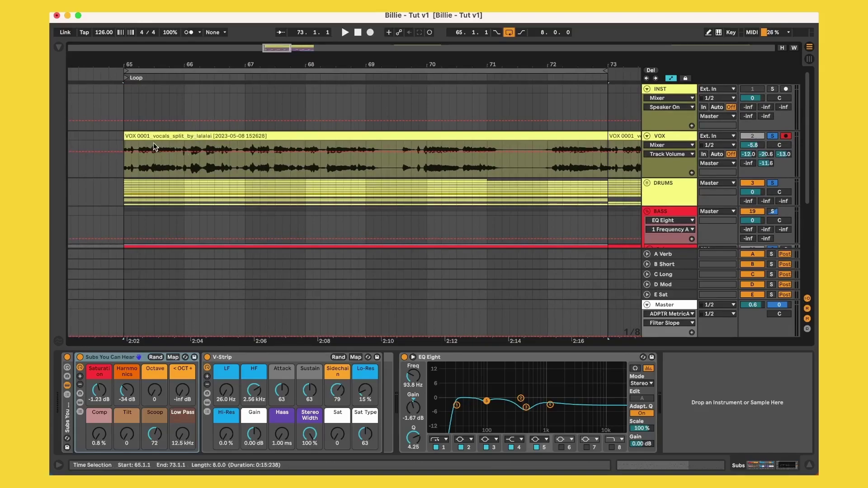
pyautogui.scroll(-3, 195, 139)
pyautogui.scroll(-3, 196, 140)
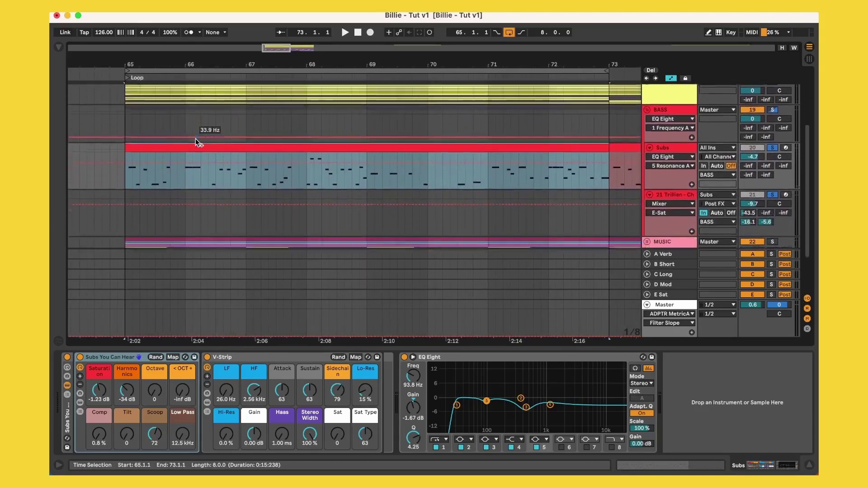
pyautogui.scroll(-1, 195, 138)
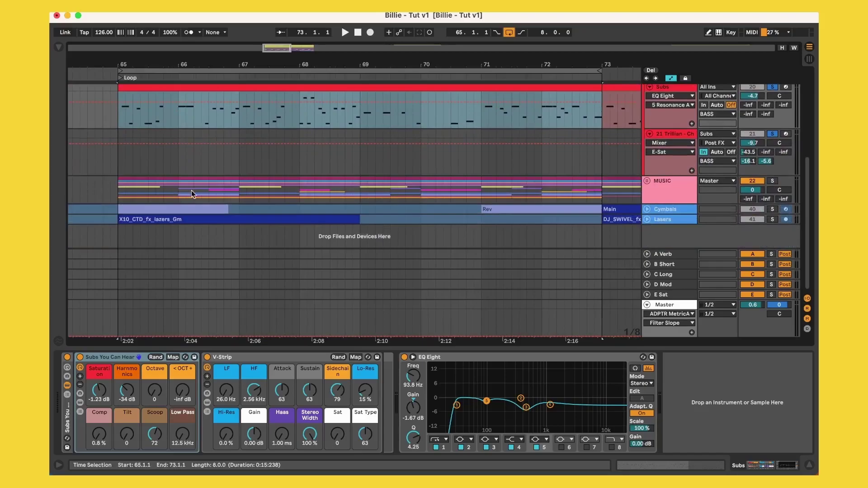
pyautogui.click(646, 180)
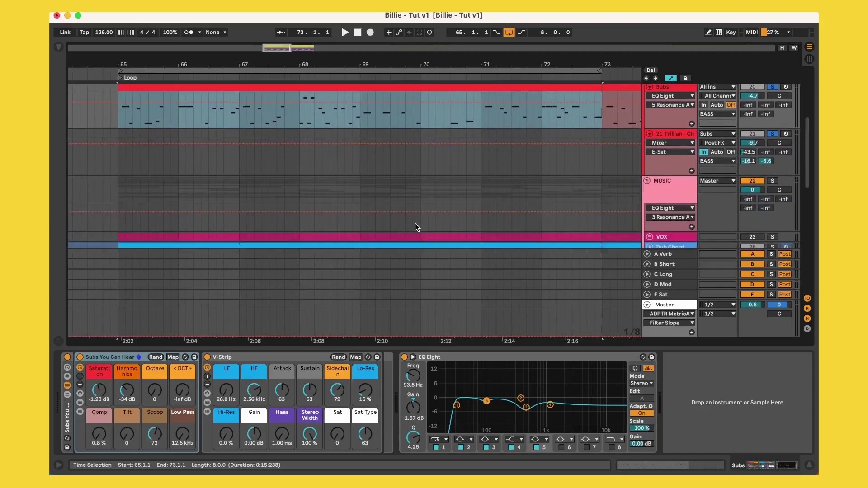
pyautogui.scroll(-5, 414, 223)
pyautogui.scroll(8, 415, 223)
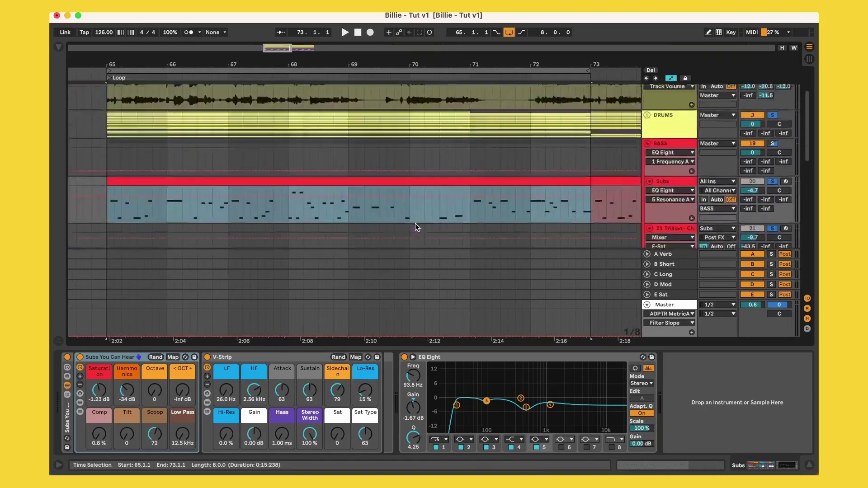
pyautogui.scroll(-2, 415, 223)
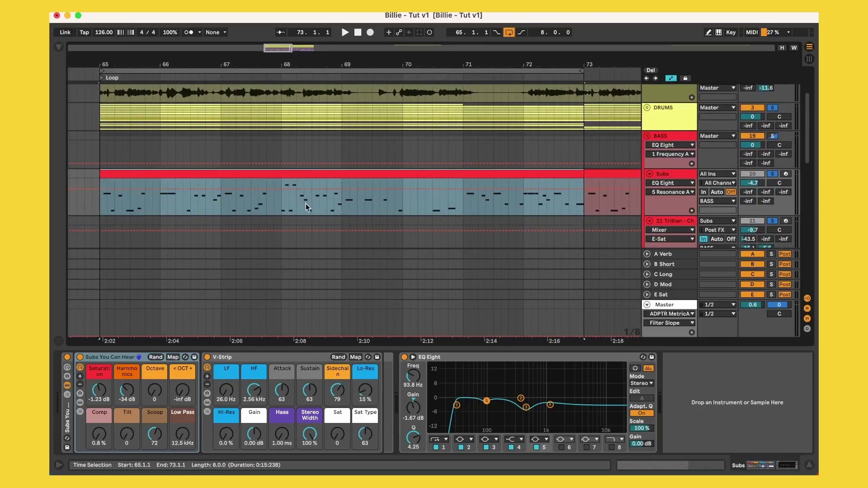
pyautogui.scroll(-1, 314, 214)
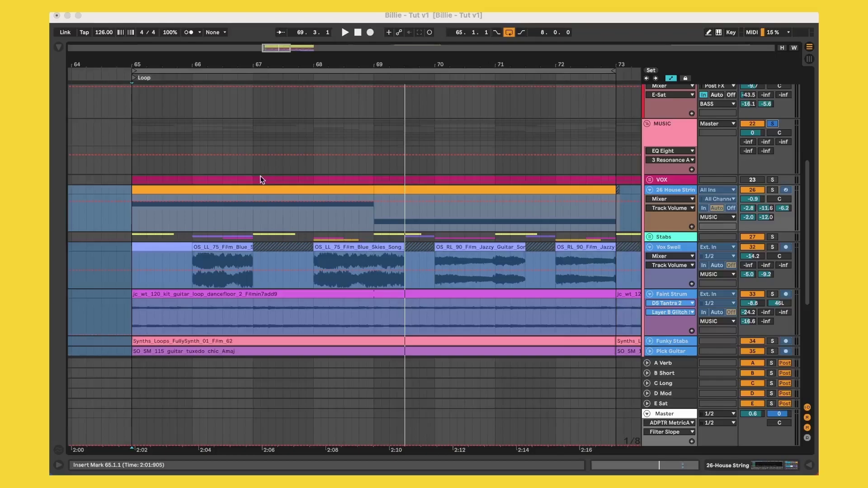
# - Audition the soloed MUSIC group from bar 65 and examine its string, vocal, guitar, synth and whistle tracks
pyautogui.click(130, 141)
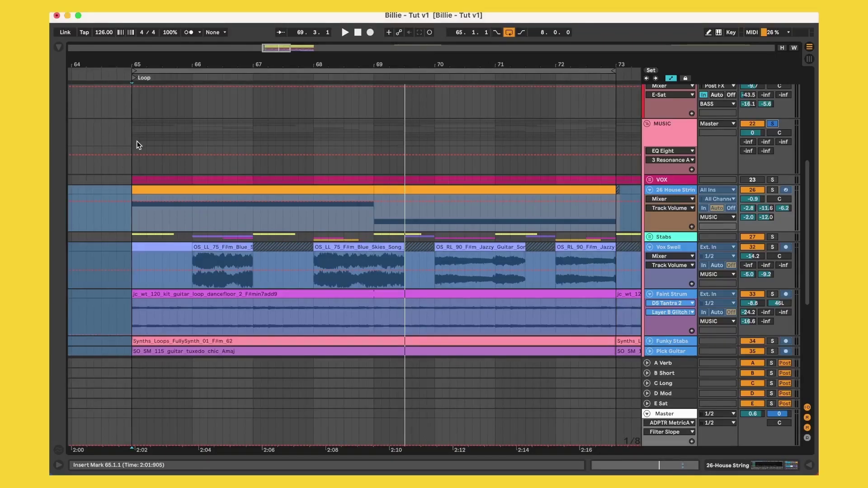
pyautogui.click(132, 140)
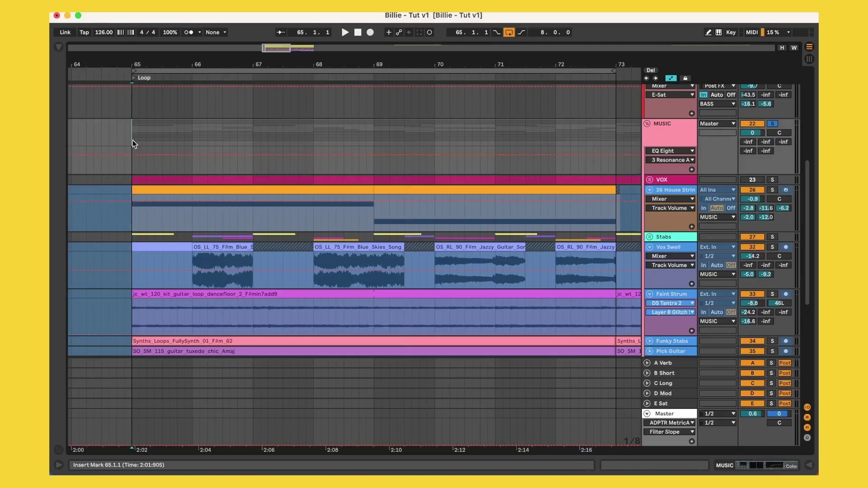
pyautogui.press('space')
pyautogui.scroll(-2, 132, 140)
pyautogui.scroll(-3, 132, 140)
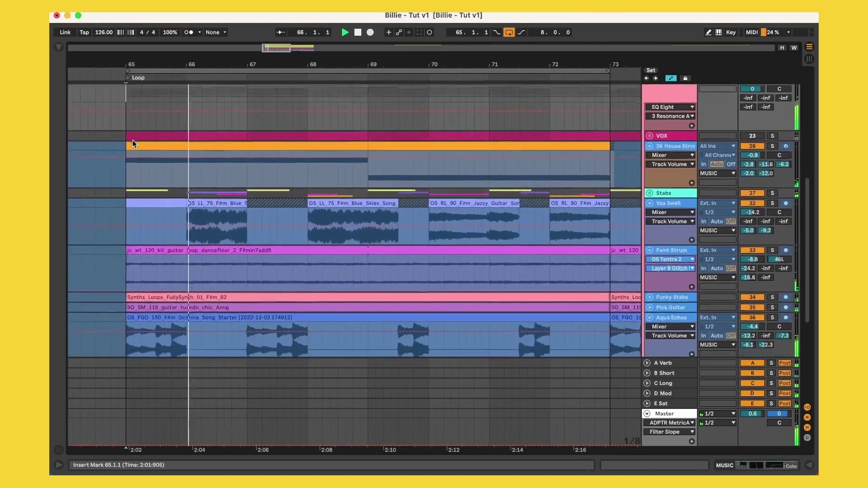
pyautogui.scroll(-3, 132, 140)
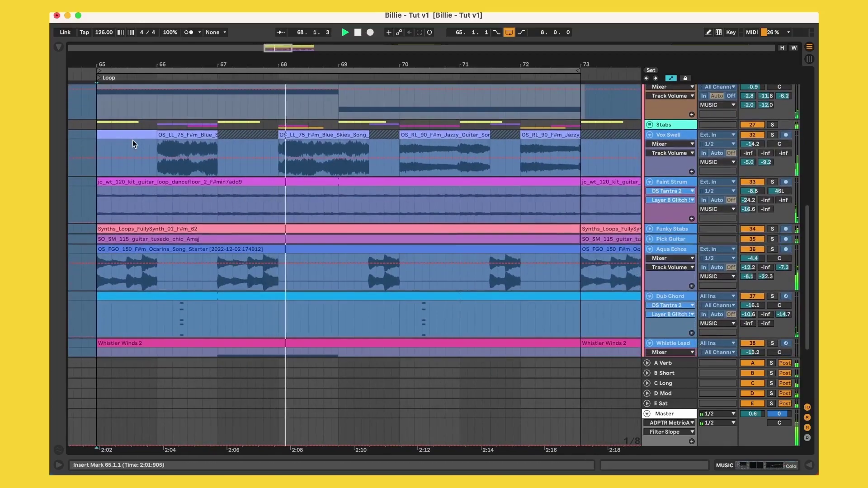
pyautogui.scroll(-2, 132, 140)
pyautogui.scroll(-1, 132, 140)
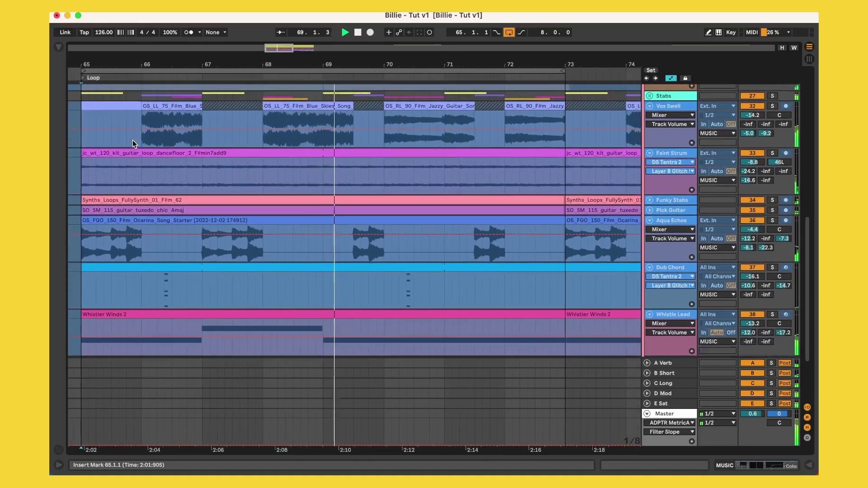
pyautogui.scroll(-1, 132, 139)
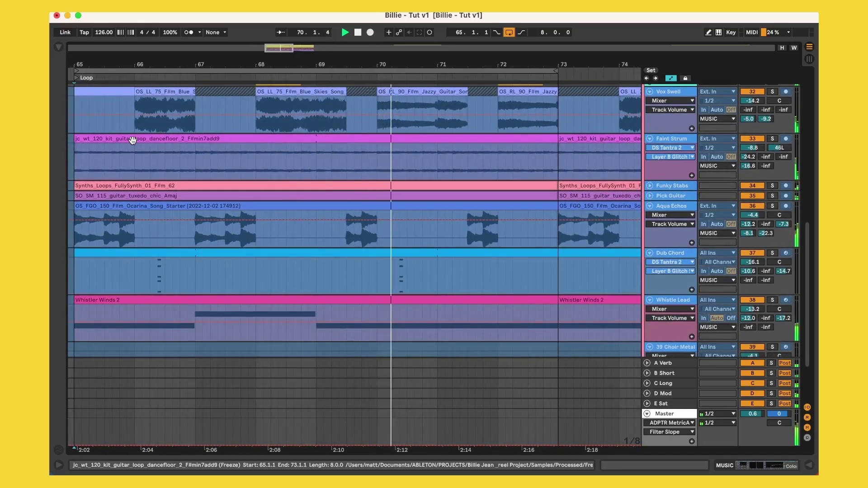
pyautogui.scroll(-2, 132, 140)
pyautogui.scroll(-3, 132, 141)
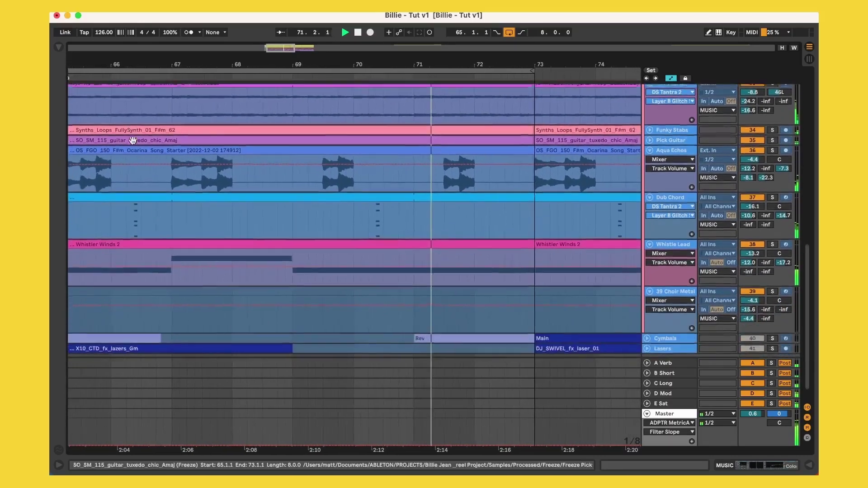
pyautogui.hscroll(-2, 133, 144)
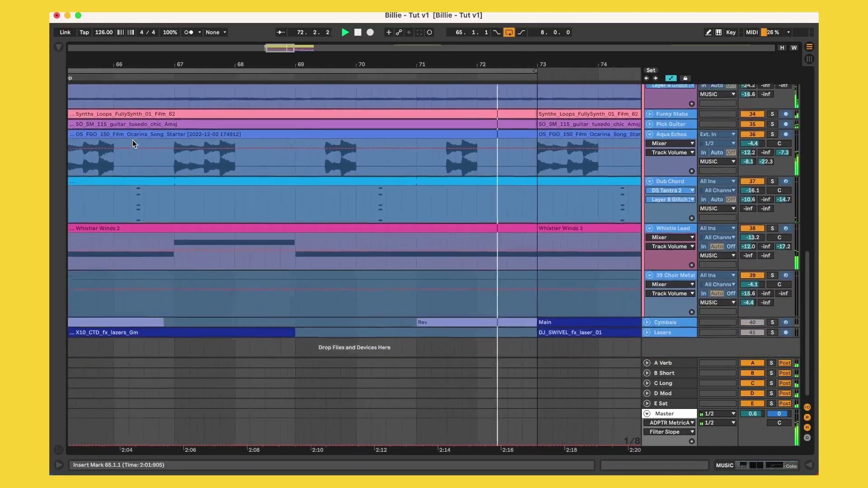
pyautogui.scroll(4, 132, 144)
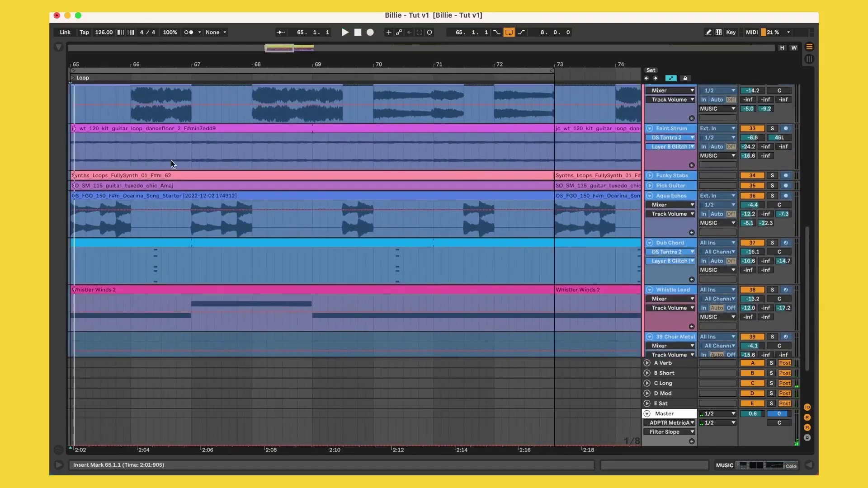
pyautogui.scroll(5, 171, 159)
pyautogui.hscroll(-7, 171, 160)
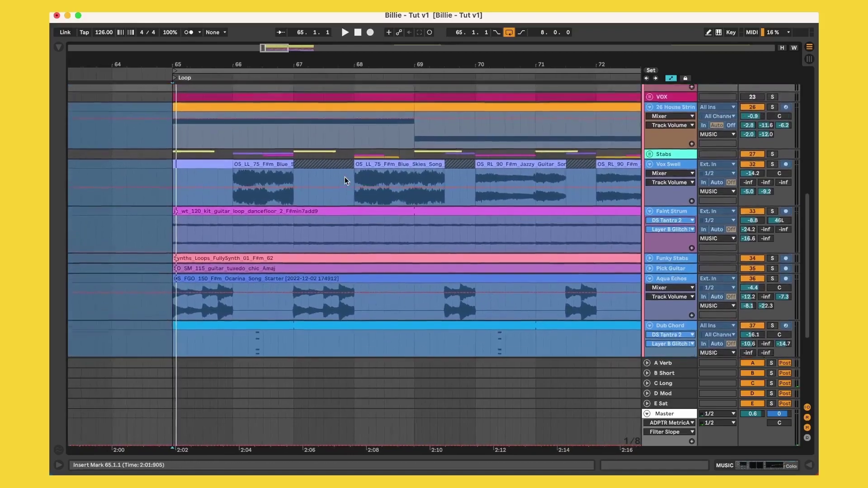
# - Select the 26 House String clip spanning bars 65 to 69, and unfold the Stabs group to show its tracks
pyautogui.hscroll(-1, 344, 177)
pyautogui.scroll(3, 344, 178)
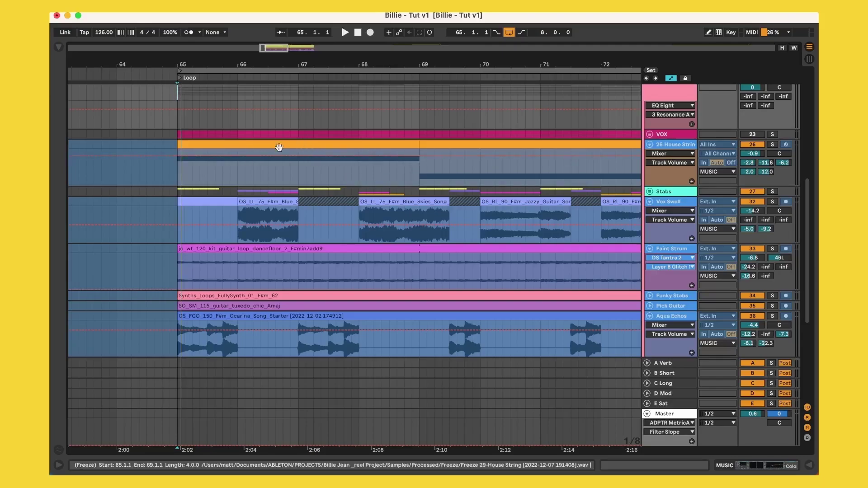
pyautogui.click(205, 145)
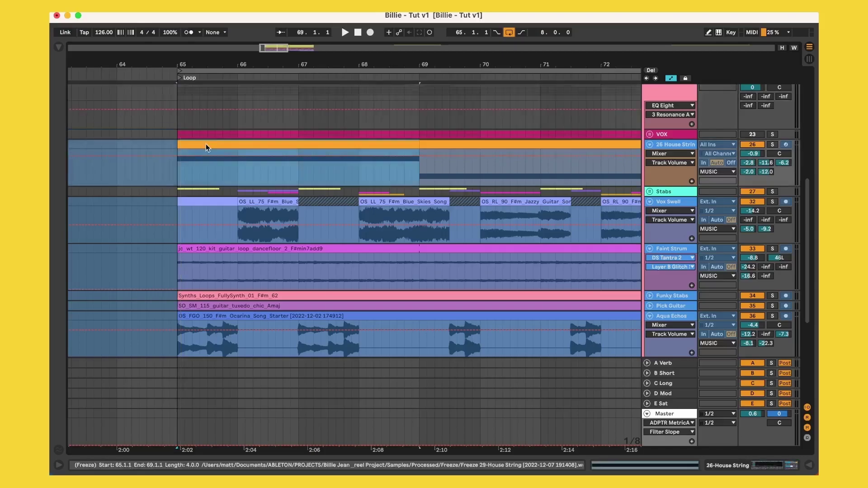
pyautogui.click(648, 224)
pyautogui.scroll(-5, 502, 223)
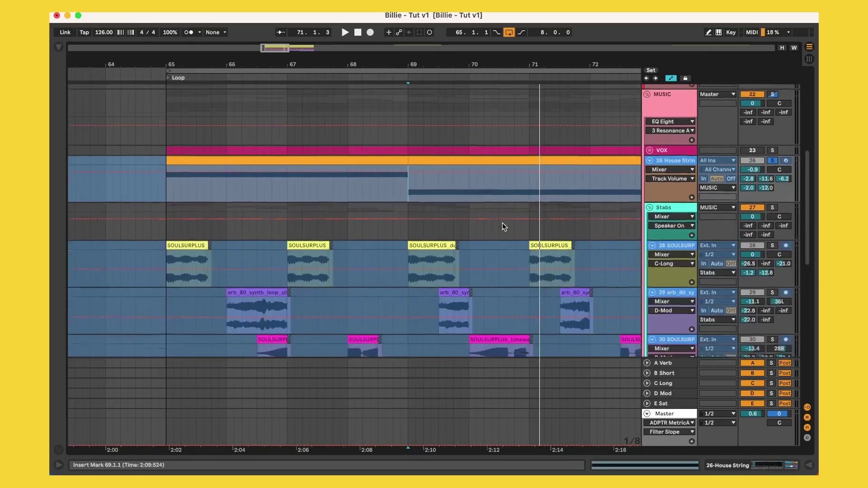
pyautogui.scroll(-2, 503, 227)
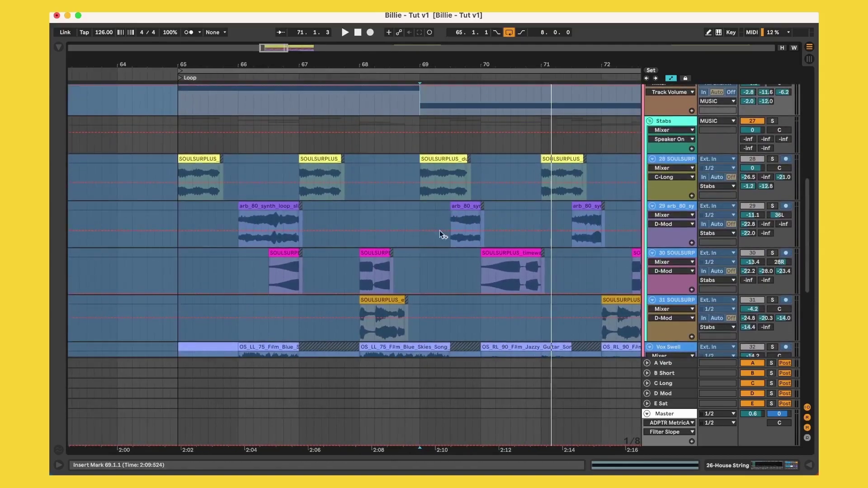
# - Examine the first clips on the Stabs tracks: the Rhodes chord one-shot, the arb_80 synth slide and the pink SOULSURPLUS clip
pyautogui.click(191, 162)
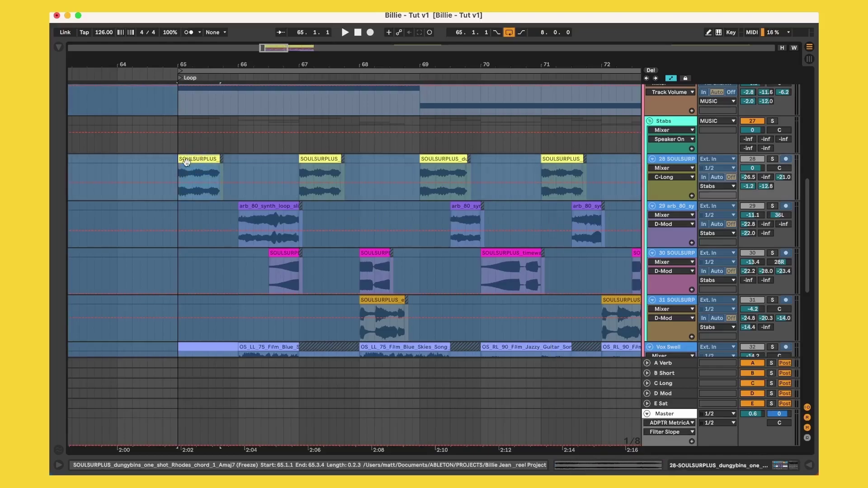
pyautogui.click(253, 203)
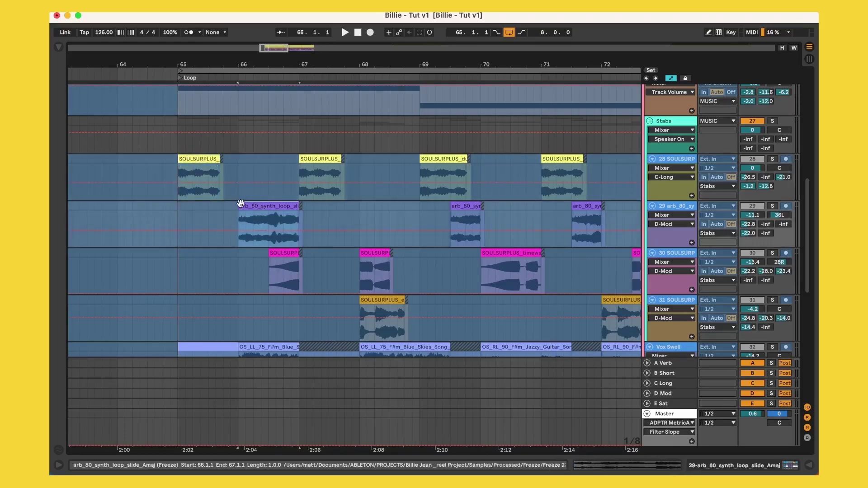
pyautogui.click(285, 253)
pyautogui.click(285, 253)
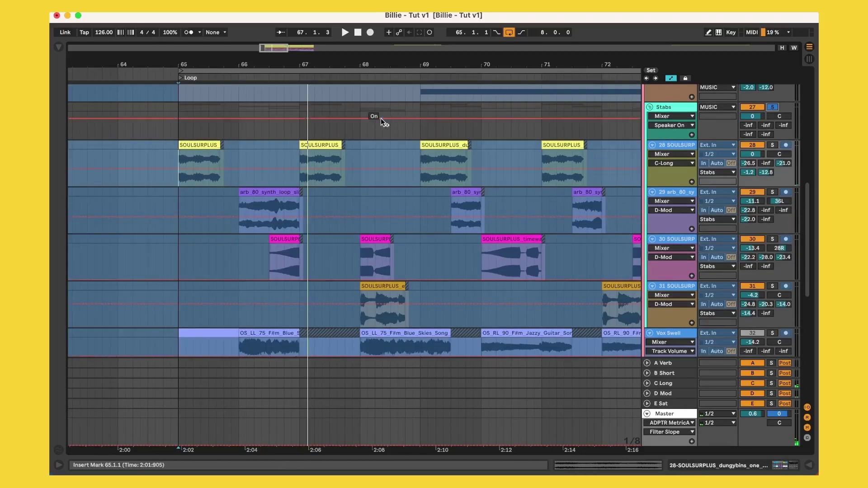
# - Audition the soloed Stabs group from bar 65, following its clips through to bar 73
pyautogui.click(179, 135)
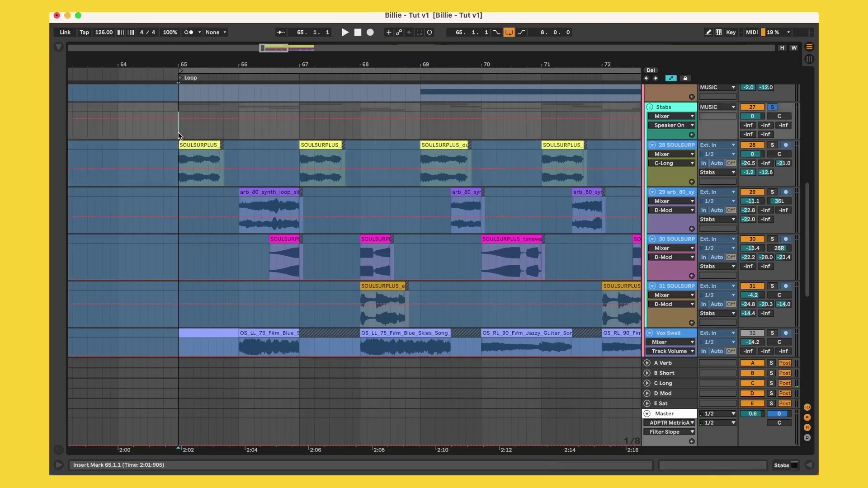
pyautogui.press('space')
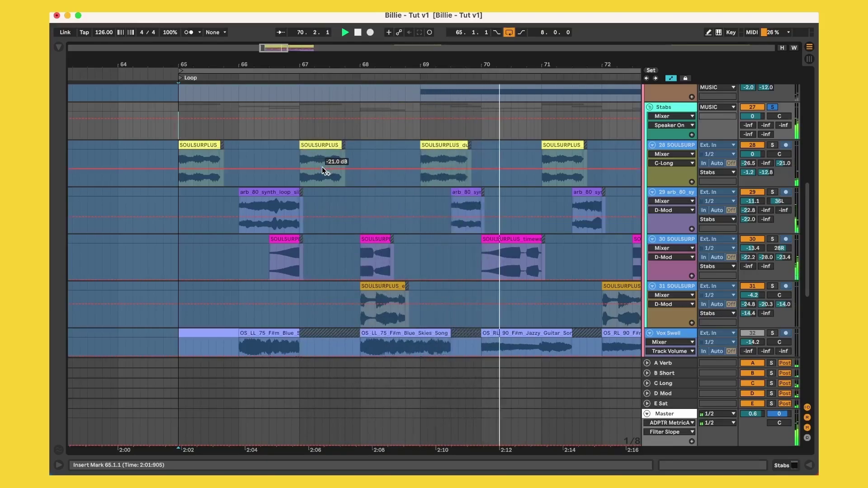
pyautogui.hscroll(3, 293, 216)
pyautogui.scroll(-1, 293, 216)
pyautogui.hscroll(1, 294, 220)
pyautogui.scroll(-1, 294, 221)
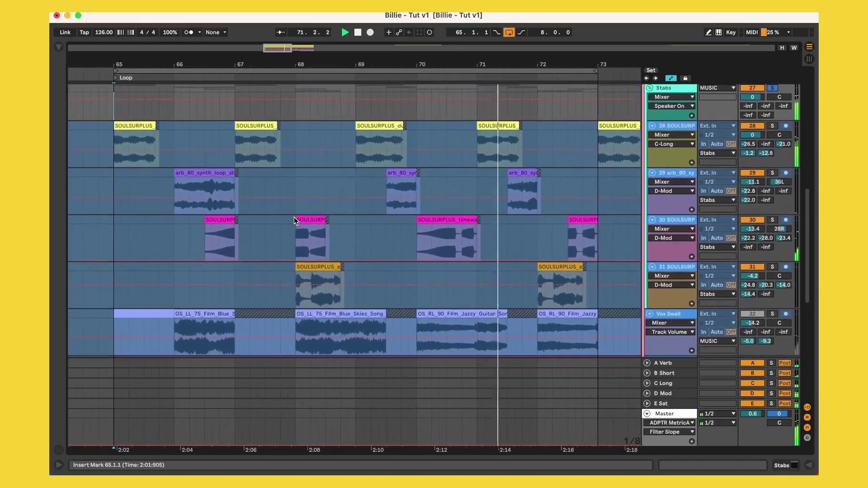
pyautogui.scroll(-1, 293, 218)
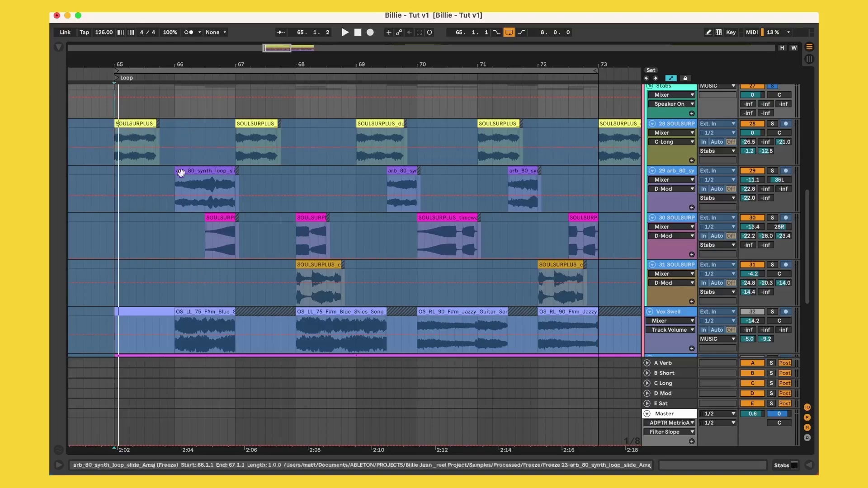
# - Inspect the devices on Stabs tracks 28 and 29, including track 29's V-Strip rack settings
pyautogui.scroll(2, 218, 184)
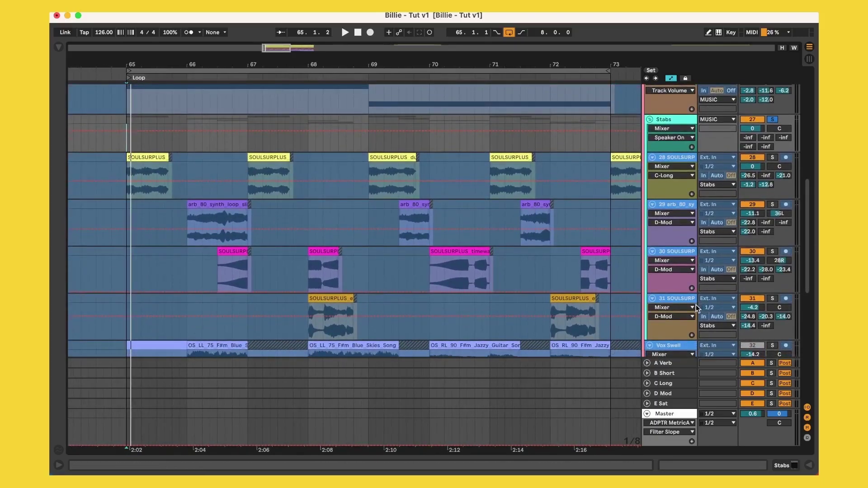
pyautogui.doubleClick(679, 157)
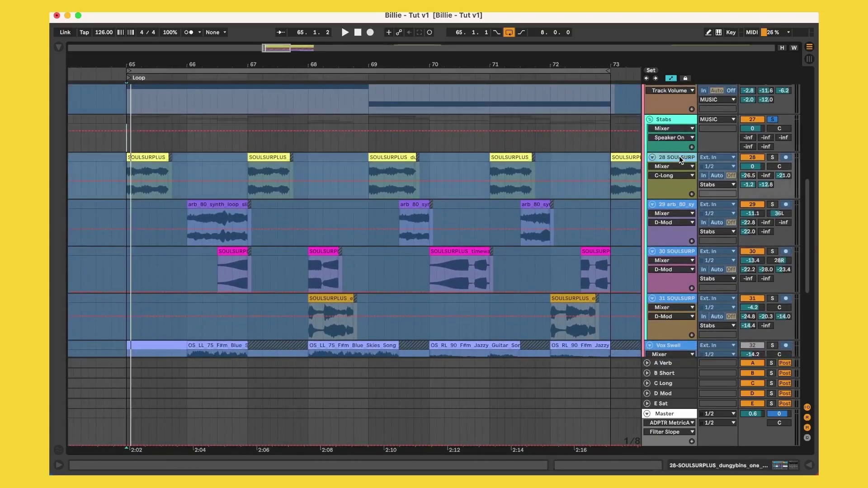
pyautogui.click(668, 206)
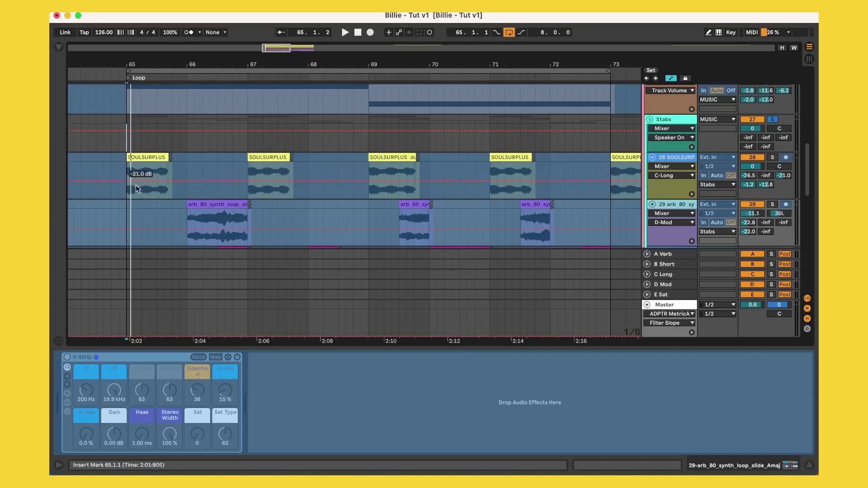
pyautogui.scroll(-10, 253, 209)
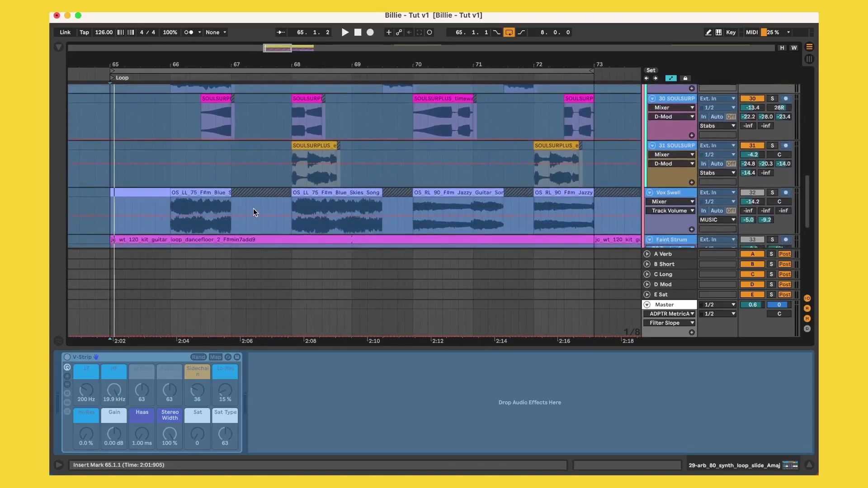
# - In Session View, inspect the A Verb return's ValhallaVintageVerb and the Echo settings on the B Short and C Long returns
pyautogui.press('Tab')
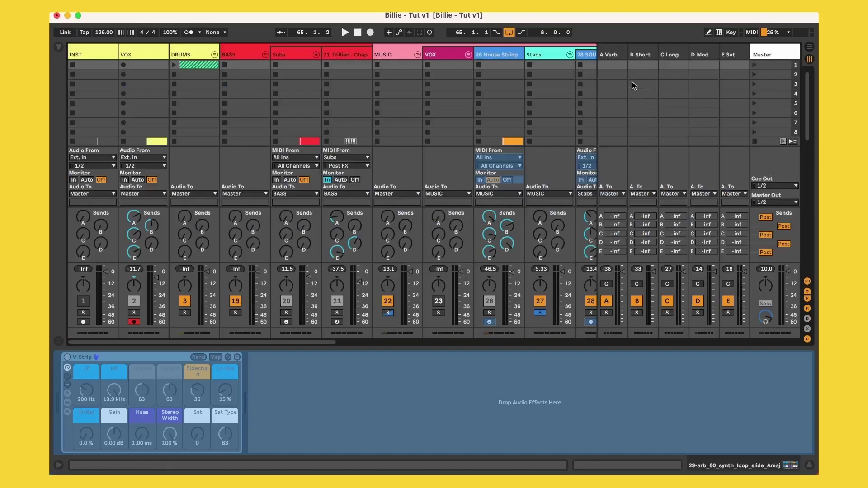
pyautogui.click(613, 55)
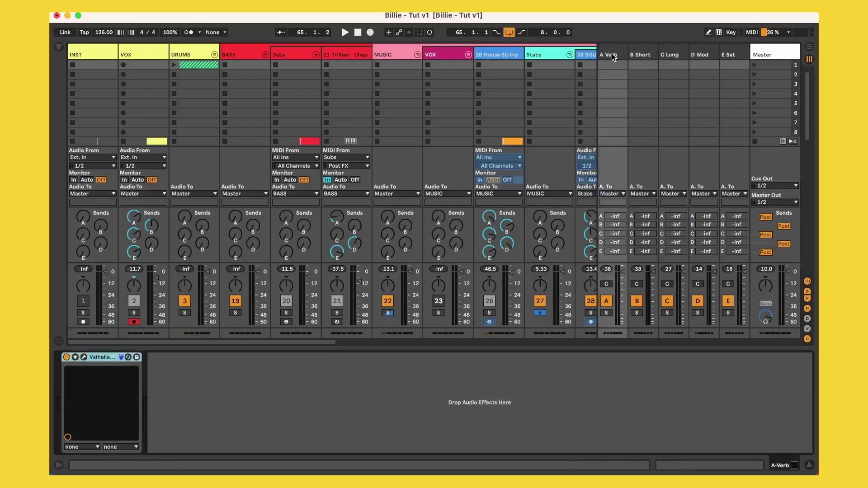
pyautogui.click(83, 357)
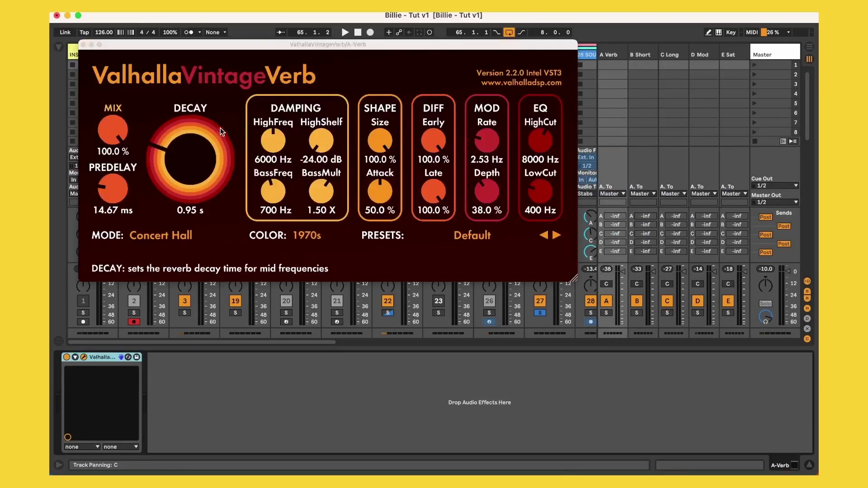
pyautogui.click(83, 44)
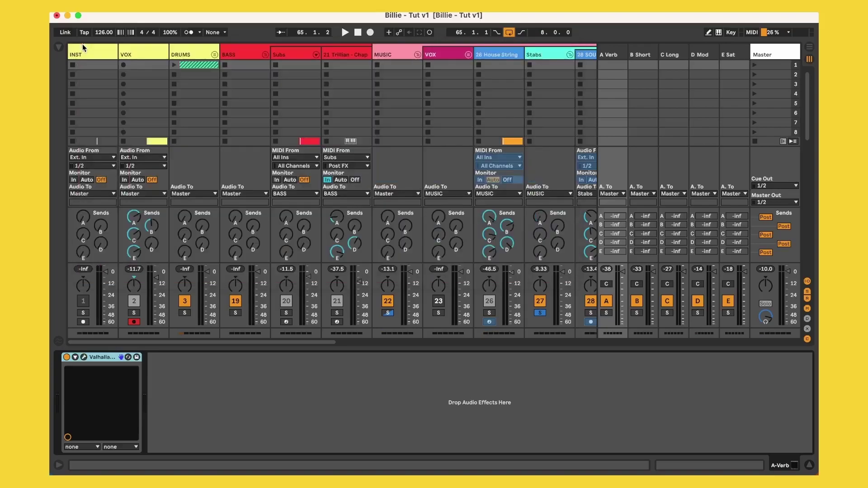
pyautogui.click(644, 55)
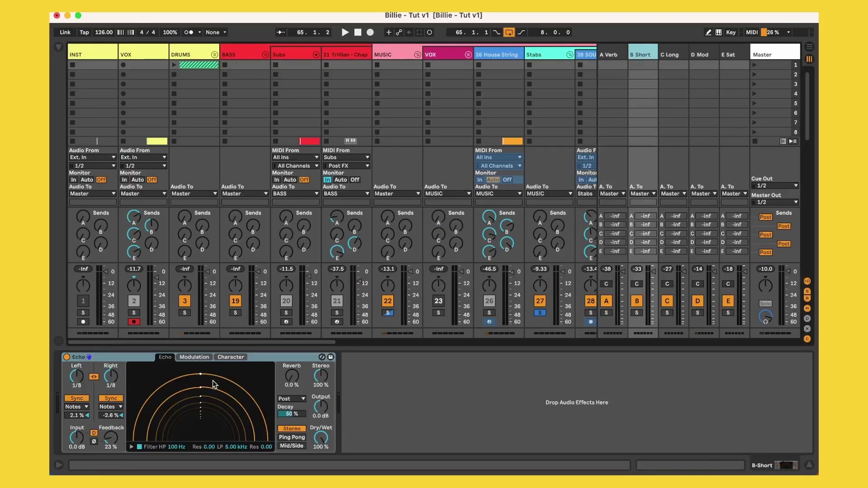
pyautogui.click(670, 55)
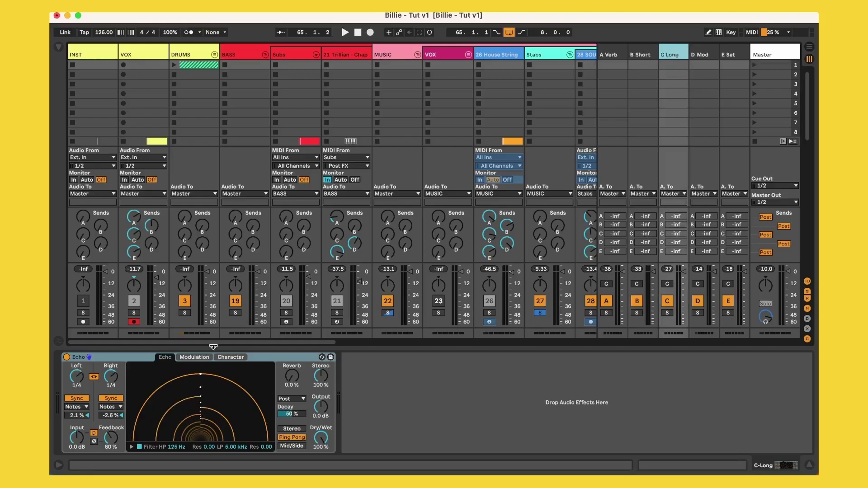
# - Inspect the Chorus JUN-6 plug-in on the D Mod return, close its window, and examine the Saturator on E Sat
pyautogui.click(703, 54)
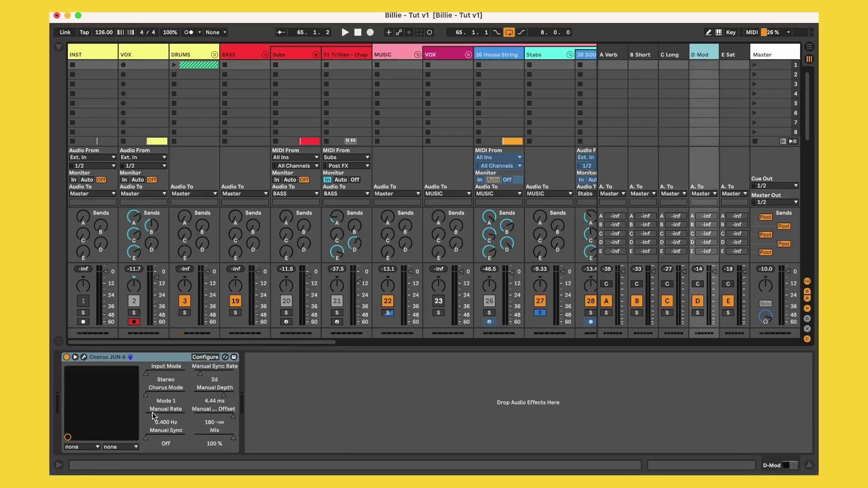
pyautogui.click(84, 357)
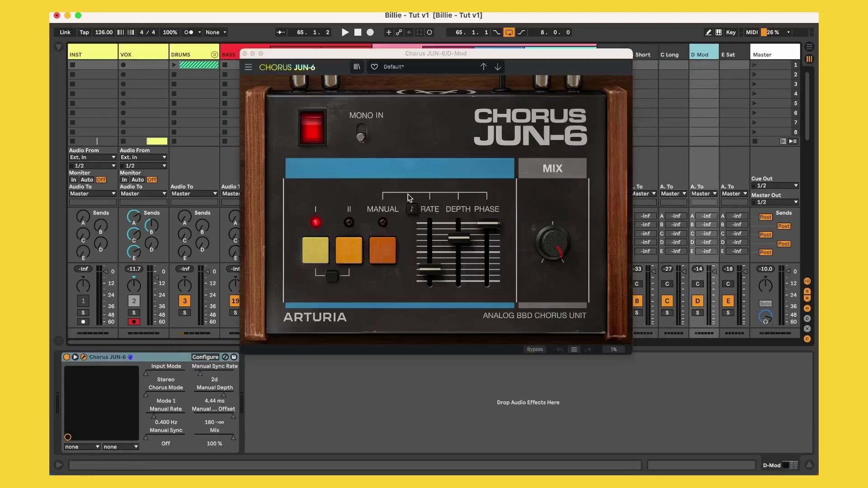
pyautogui.click(245, 53)
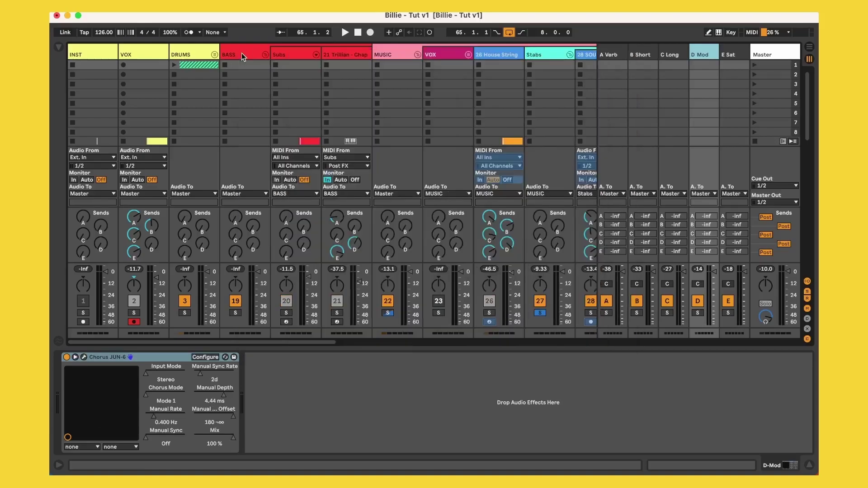
pyautogui.click(740, 58)
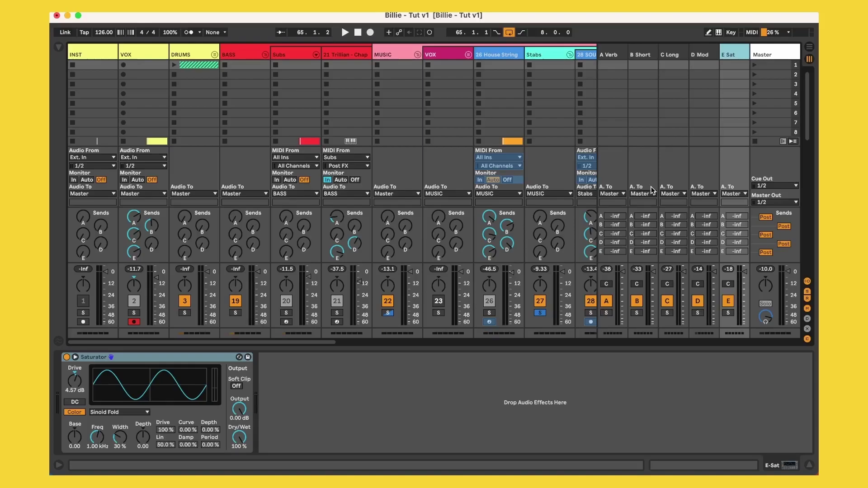
# - Return to Arrangement View, solo the Vox Swell track and audition it with the Stabs from bar 65
pyautogui.press('Tab')
pyautogui.scroll(5, 483, 153)
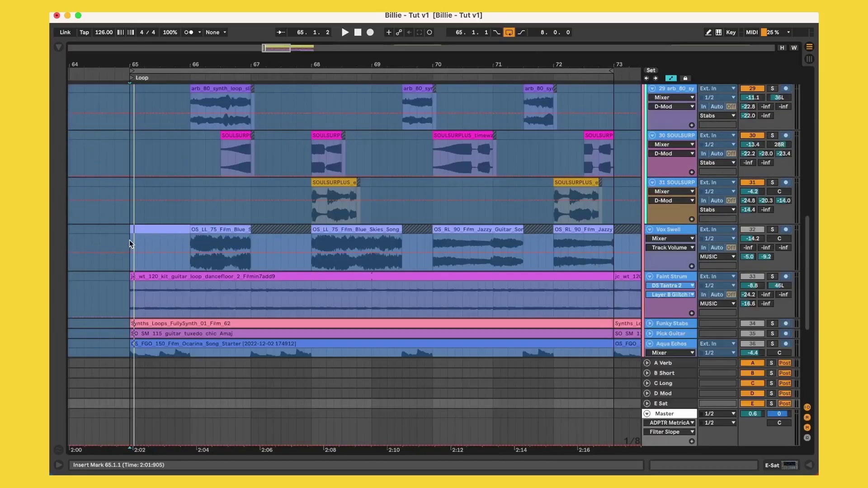
pyautogui.click(130, 240)
pyautogui.scroll(-3, 705, 236)
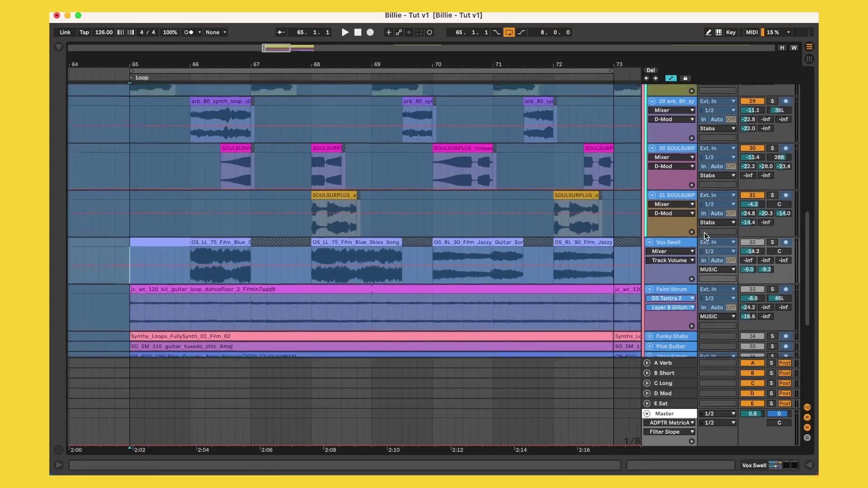
pyautogui.scroll(-3, 705, 235)
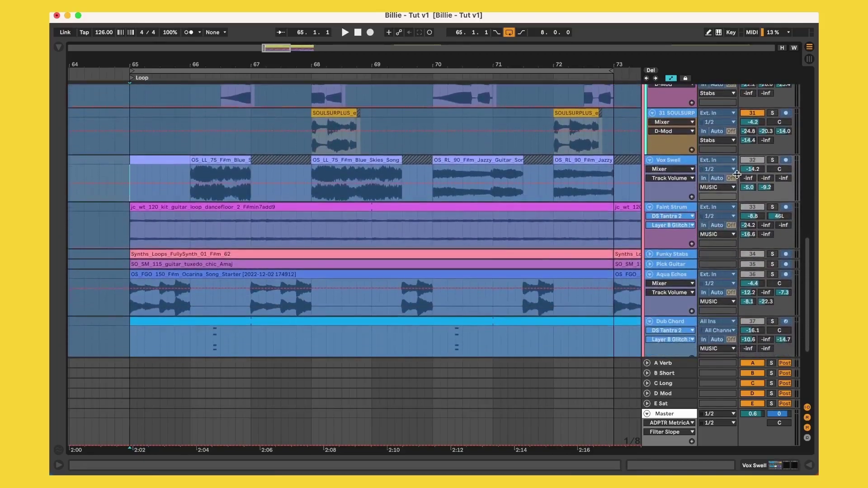
pyautogui.click(772, 160)
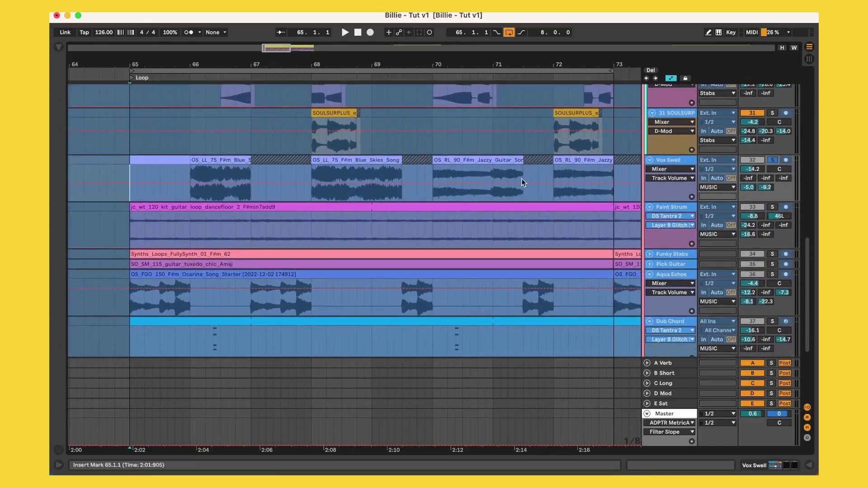
pyautogui.press('space')
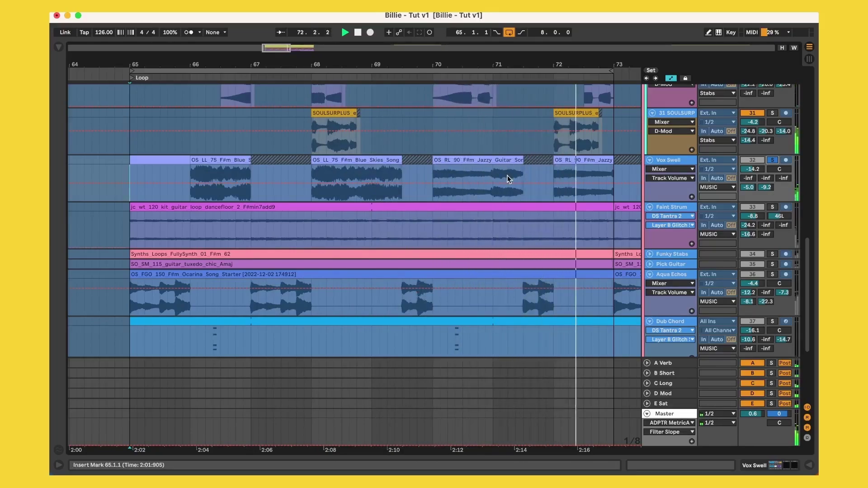
pyautogui.press('space')
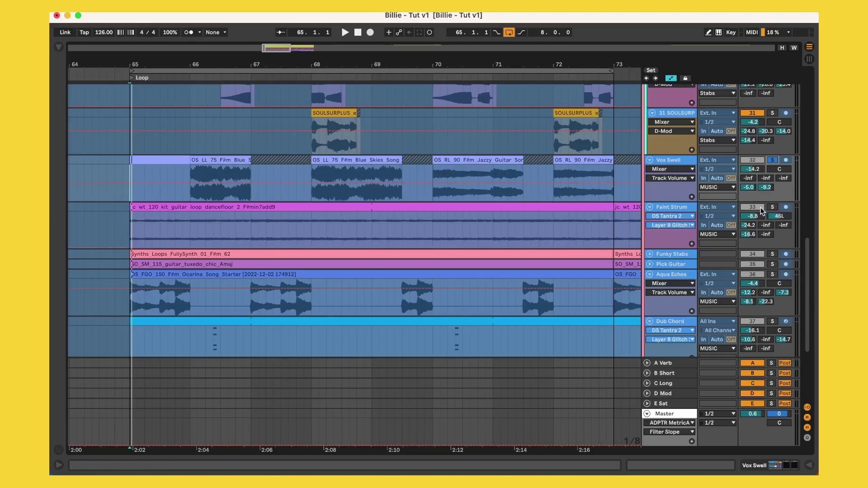
# - Add the Faint Strum track to the solo, audition it from bar 65, and unfold the Funky Stabs track
pyautogui.click(772, 207)
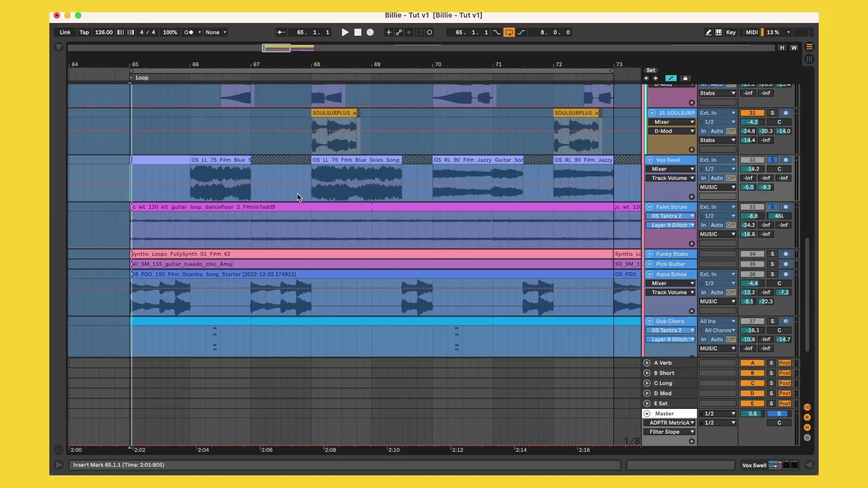
pyautogui.click(127, 226)
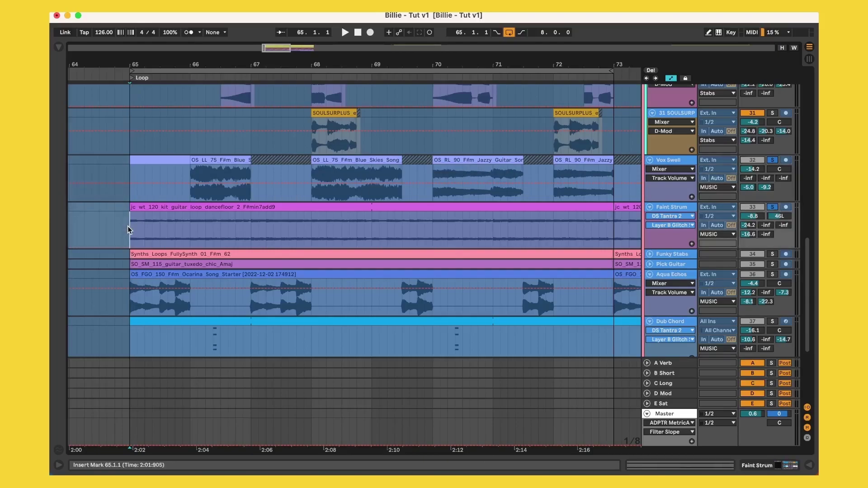
pyautogui.press('space')
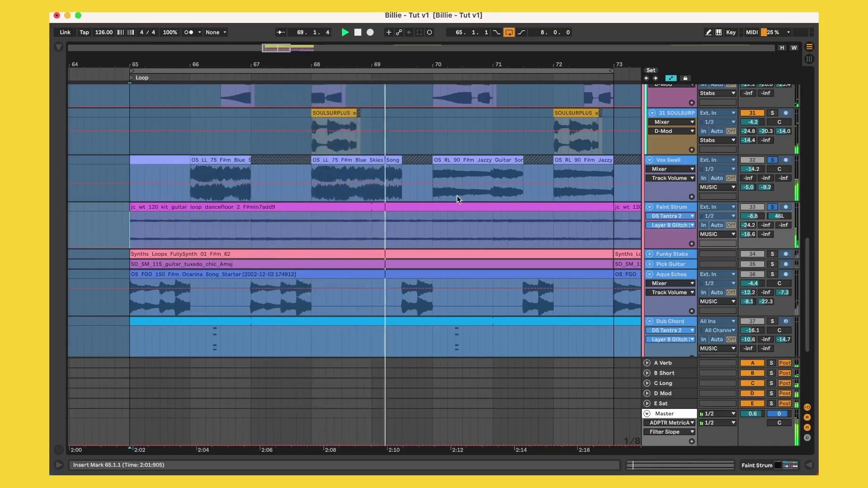
pyautogui.press('space')
pyautogui.click(649, 253)
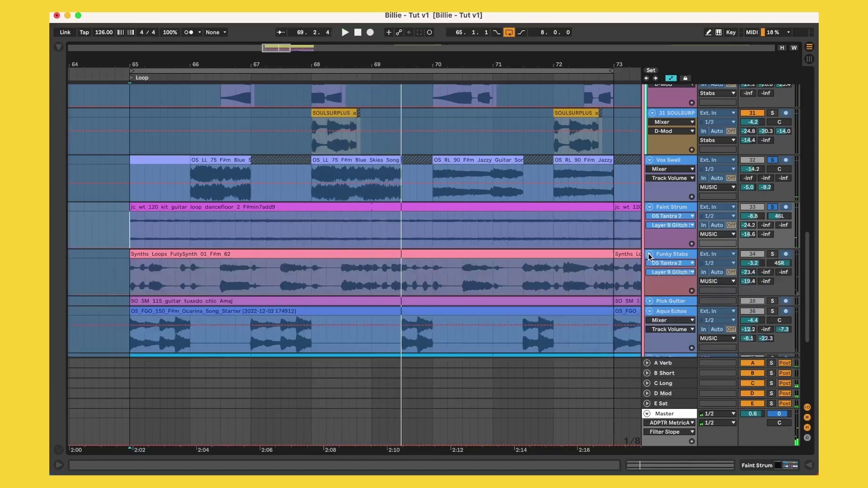
# - Add the Funky Stabs track to the solo and audition it with Vox Swell and Faint Strum from bar 65
pyautogui.press('space')
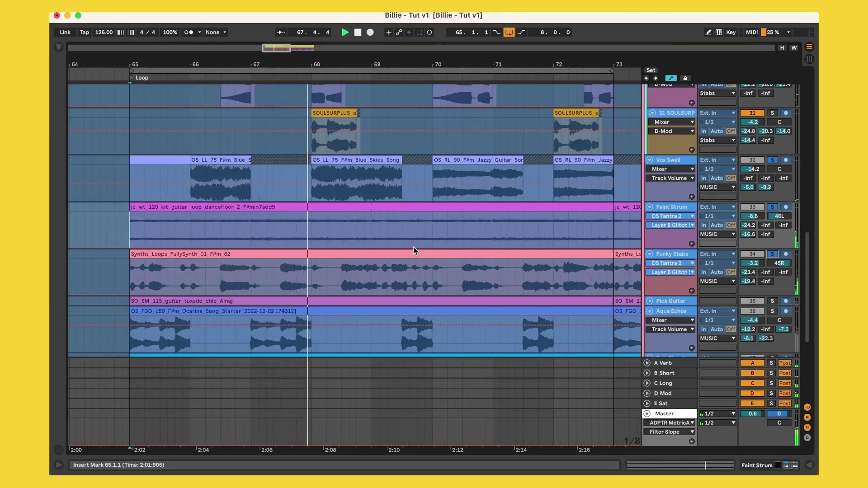
pyautogui.press('space')
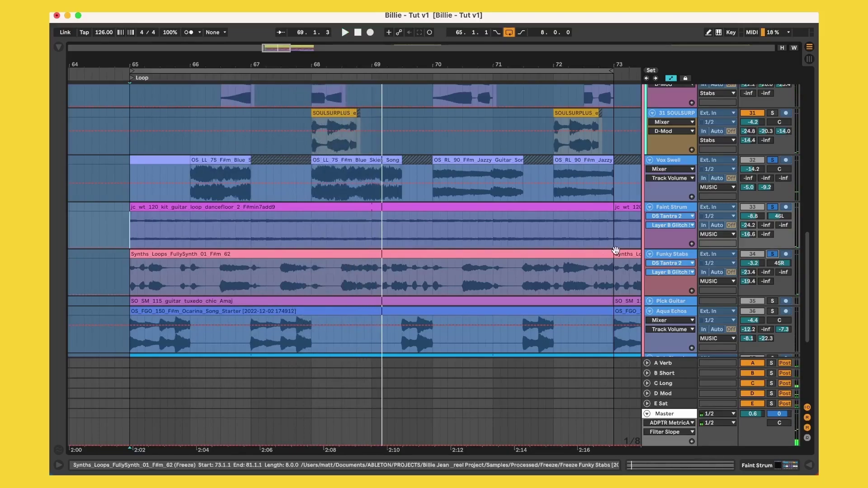
# - Unfreeze the Faint Strum track, inspect its DS Tantra 2 plug-in, and close the plug-in window
pyautogui.click(669, 209)
pyautogui.doubleClick(669, 209)
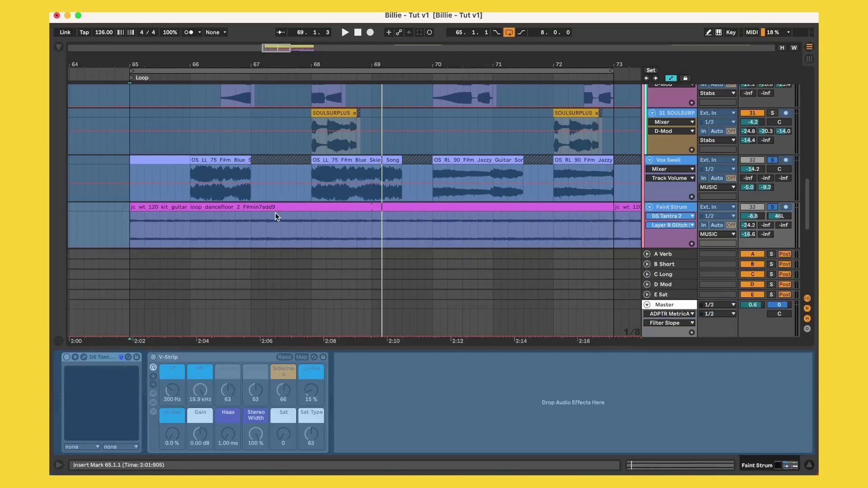
pyautogui.scroll(5, 276, 216)
pyautogui.hscroll(-2, 236, 174)
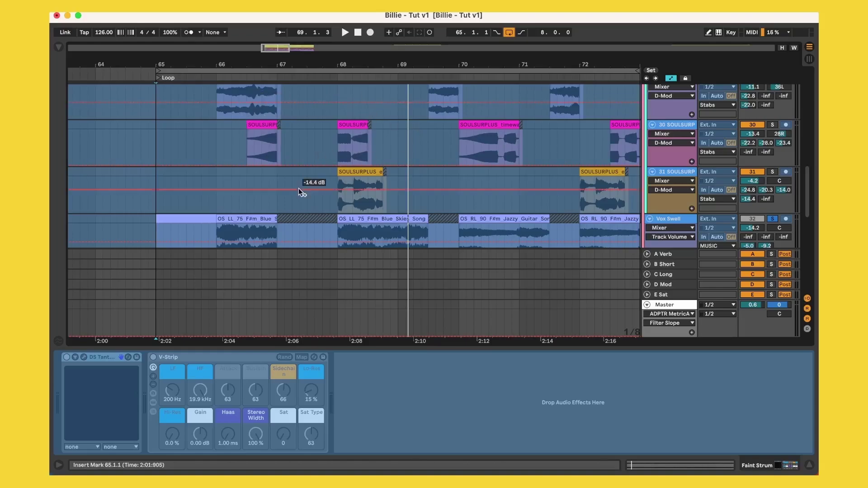
pyautogui.scroll(-8, 299, 189)
pyautogui.scroll(-1, 299, 189)
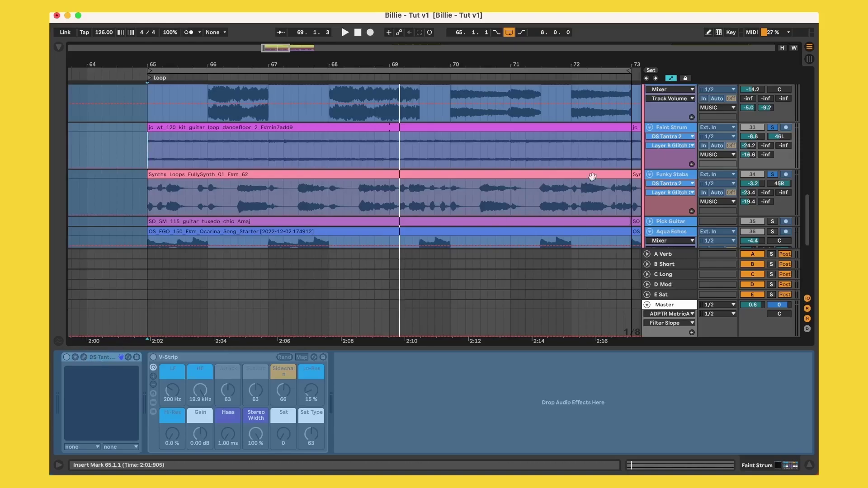
pyautogui.rightClick(677, 128)
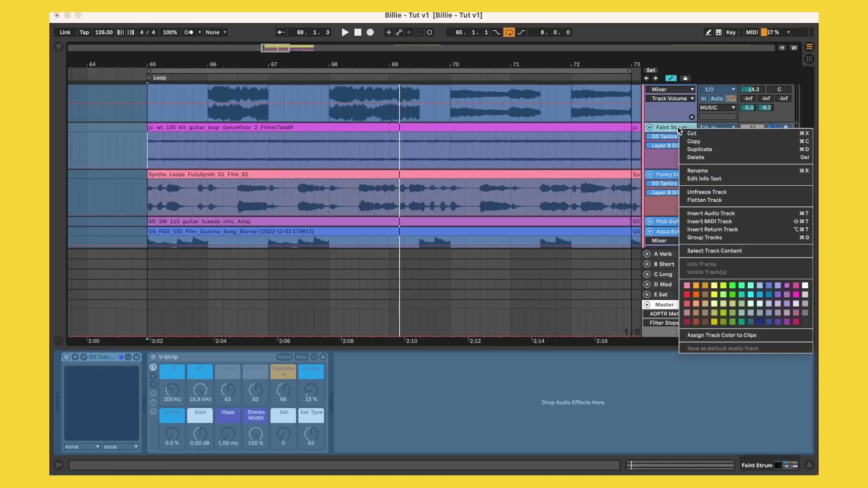
pyautogui.click(698, 192)
pyautogui.click(83, 357)
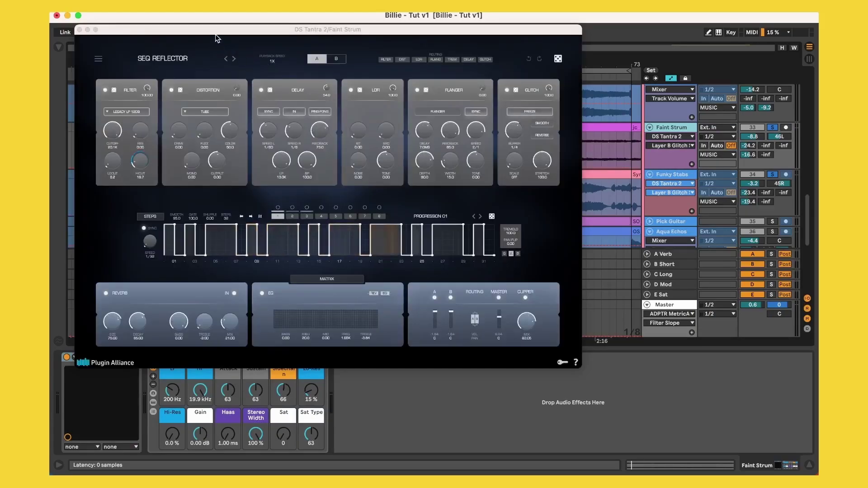
pyautogui.moveTo(215, 34); pyautogui.dragTo(281, 63)
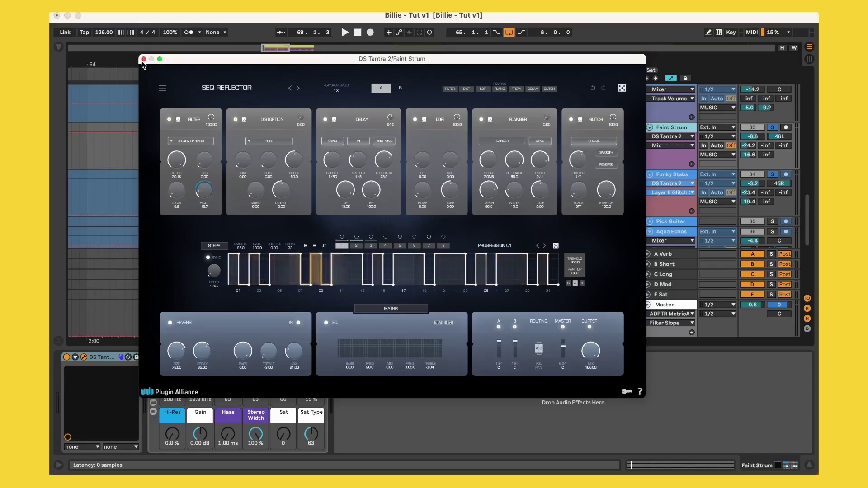
pyautogui.click(144, 59)
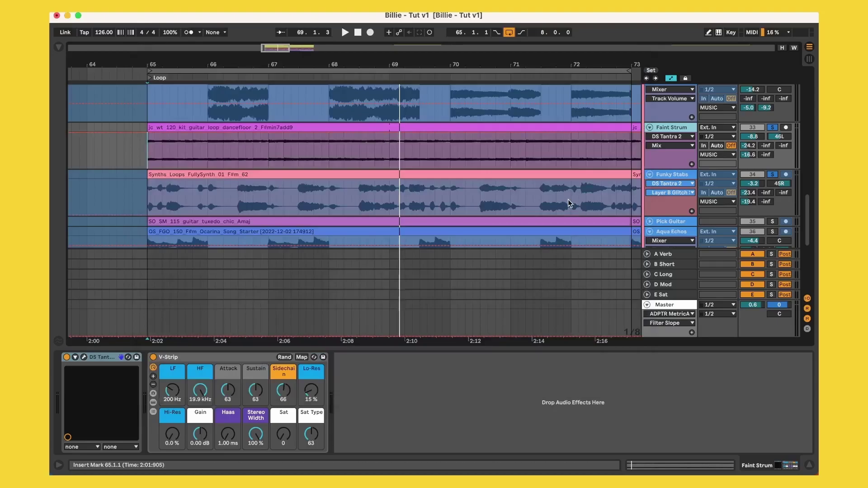
# - Show the Funky Stabs track's device chain with DS Tantra 2 and V-Strip
pyautogui.scroll(-1, 567, 199)
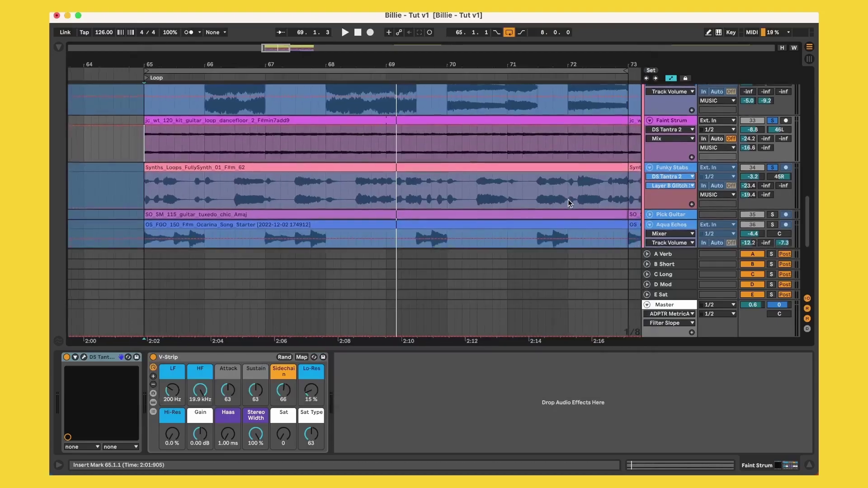
pyautogui.click(680, 170)
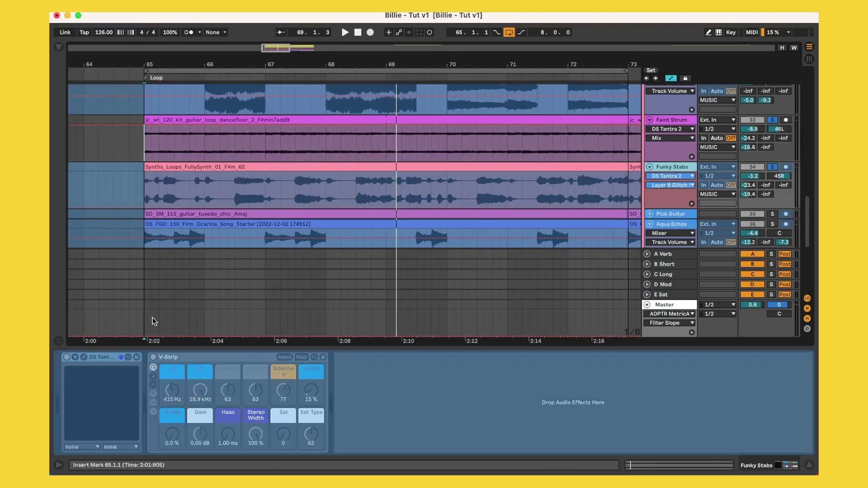
pyautogui.scroll(-2, 386, 188)
pyautogui.scroll(-1, 386, 188)
# - Unfold the Pick Guitar track, add it to the solo, and audition it from bar 65
pyautogui.click(649, 188)
pyautogui.scroll(-4, 393, 189)
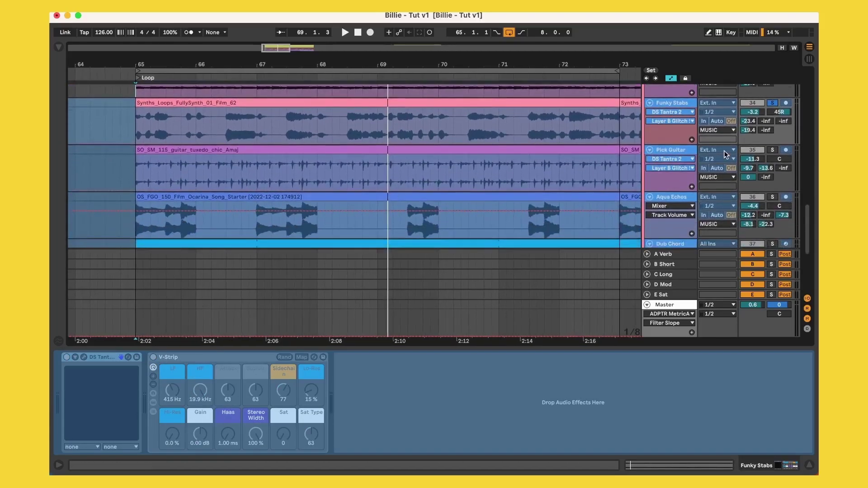
pyautogui.click(134, 179)
pyautogui.press('space')
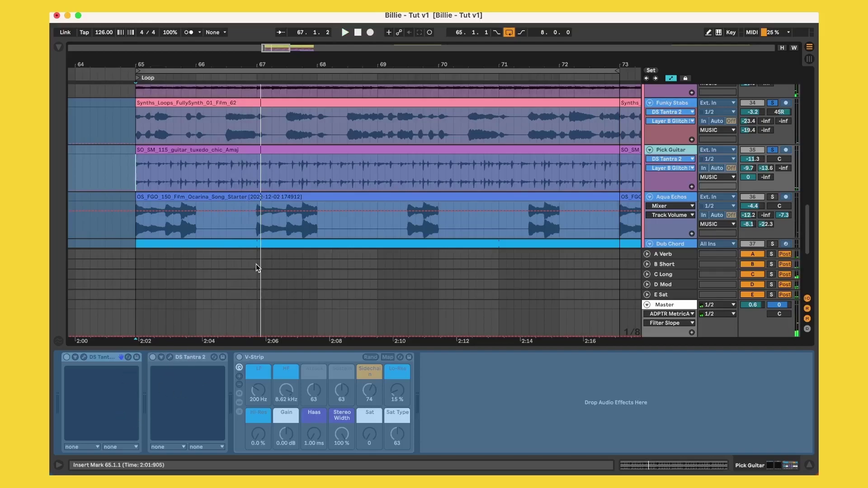
# - Add the Aqua Echos track to the solo and audition it with the guitar and synth loops from bar 65
pyautogui.scroll(-2, 256, 263)
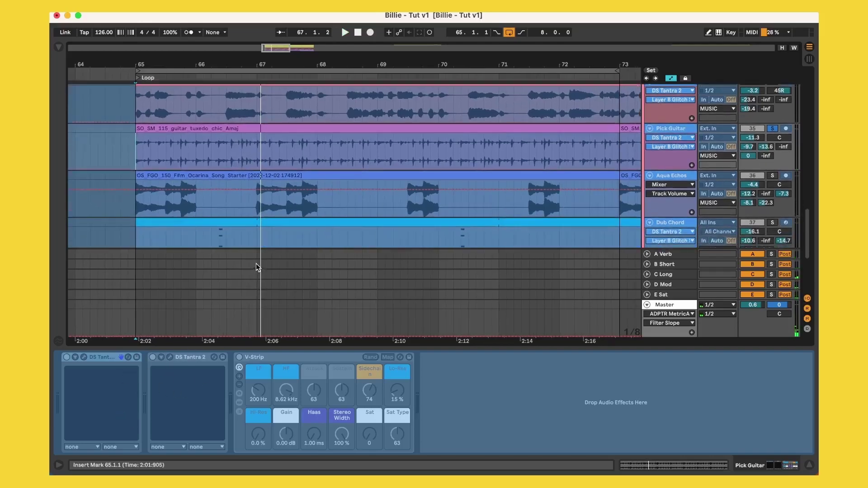
pyautogui.click(772, 176)
pyautogui.press('space')
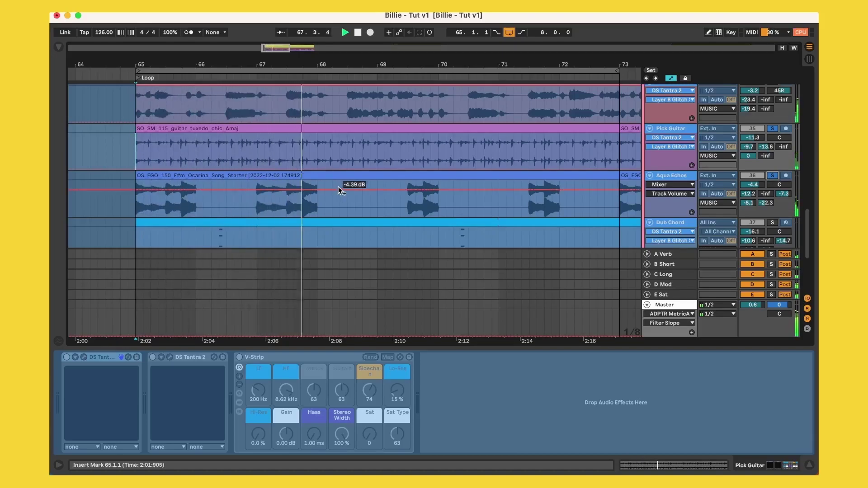
pyautogui.press('space')
# - Solo only the Dub Chord track and audition its chord from bar 66, restarting playback just before the note
pyautogui.scroll(-1, 333, 192)
pyautogui.scroll(-2, 333, 191)
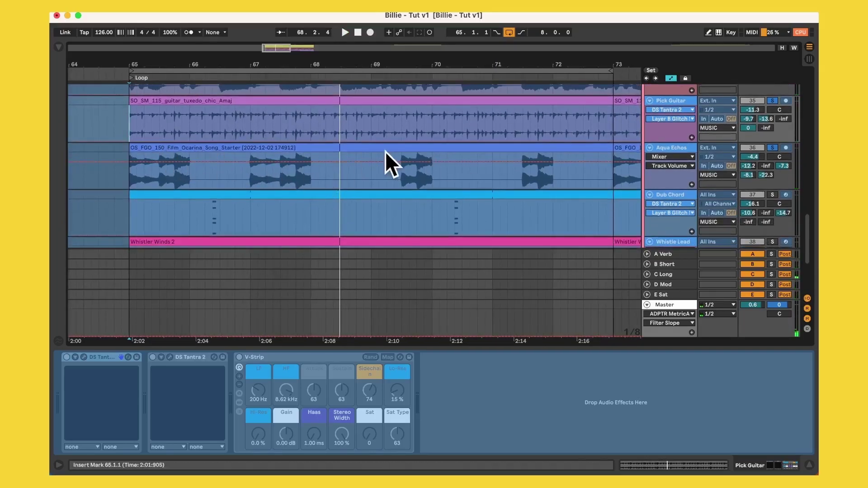
pyautogui.scroll(-4, 389, 158)
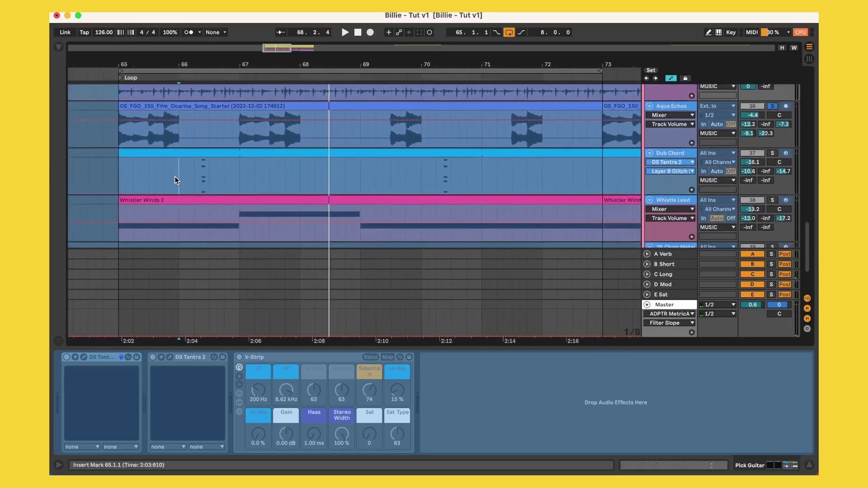
pyautogui.click(175, 176)
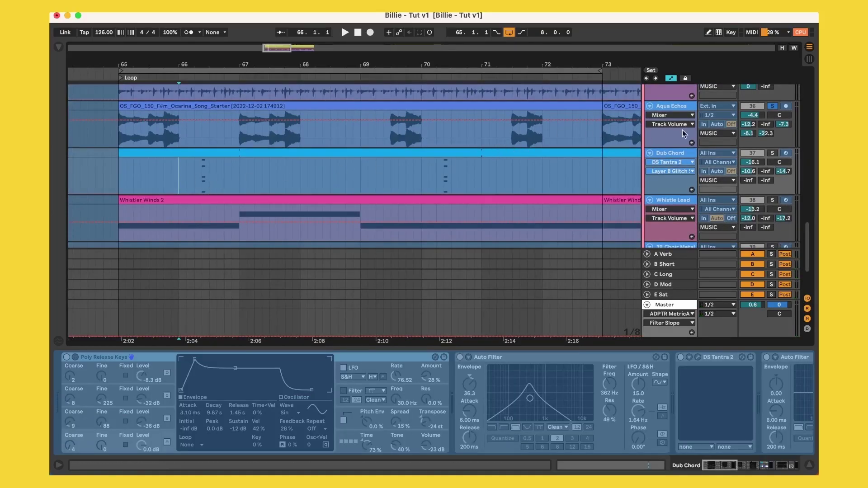
pyautogui.press('space')
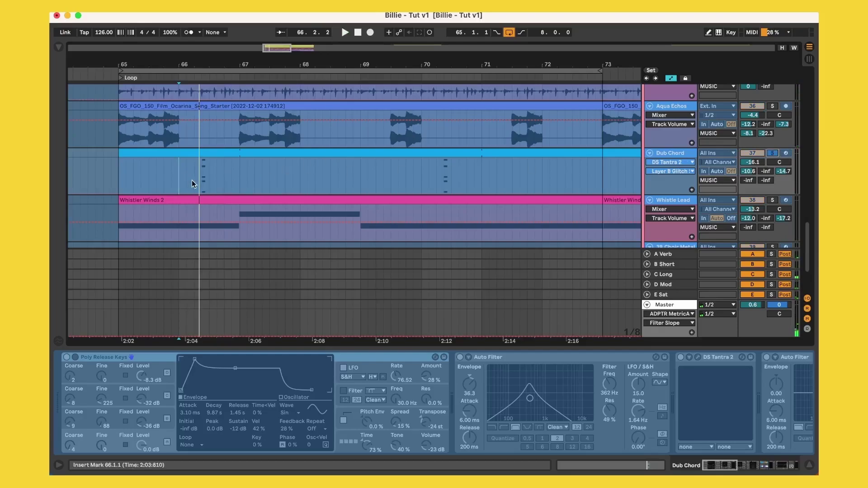
pyautogui.click(187, 172)
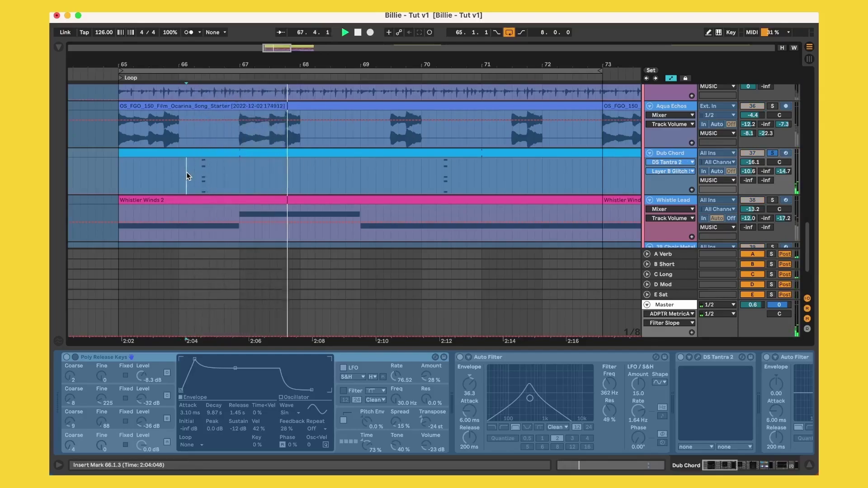
# - Unfreeze the Dub Chord track and audition it while examining its Poly Release Keys instrument
pyautogui.rightClick(668, 152)
pyautogui.click(684, 216)
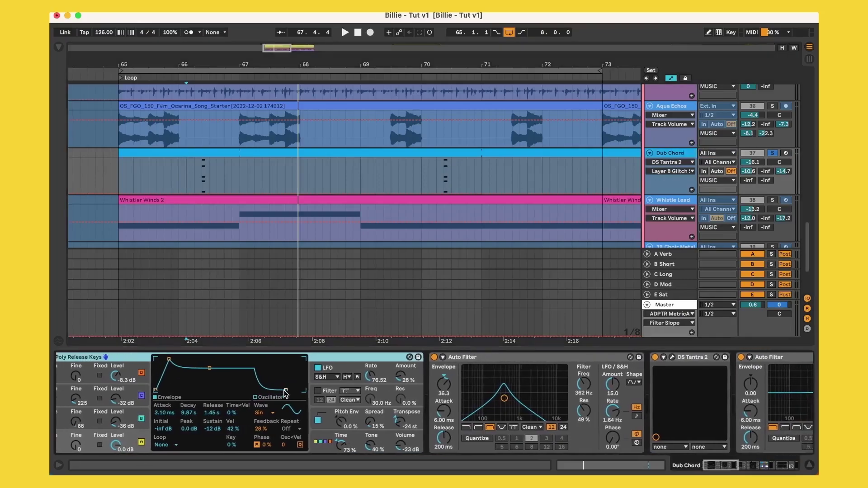
pyautogui.press('space')
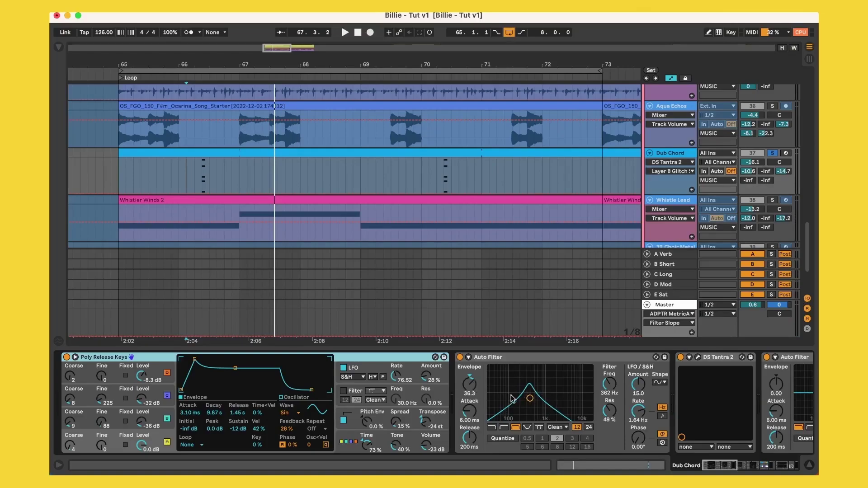
# - Hide the automation lanes, examine the Dub Chord track's first Auto Filter, and audition the chord from 66.2
pyautogui.press('a')
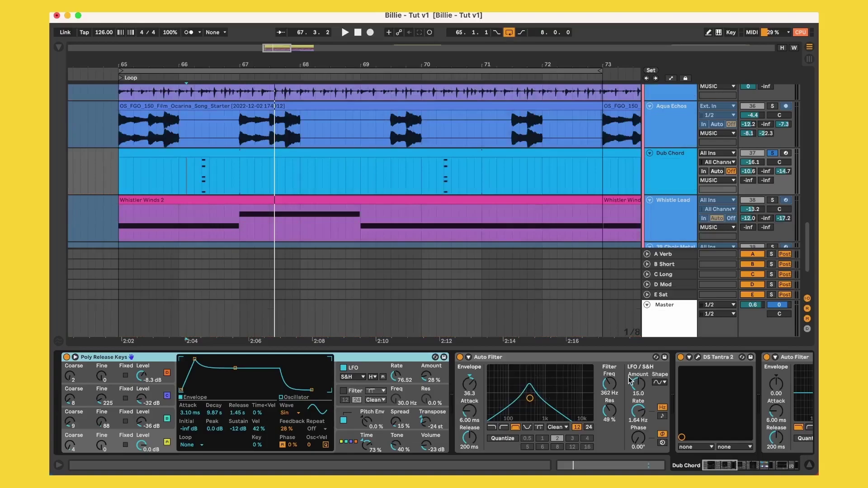
pyautogui.click(611, 360)
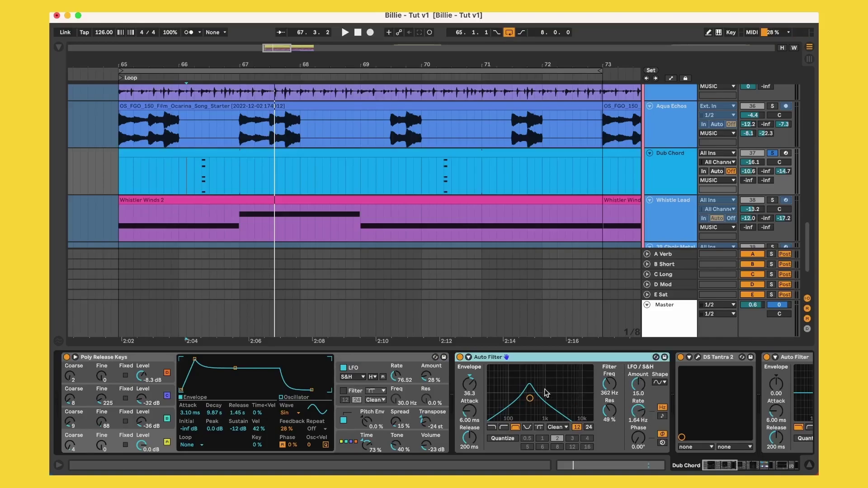
pyautogui.click(192, 168)
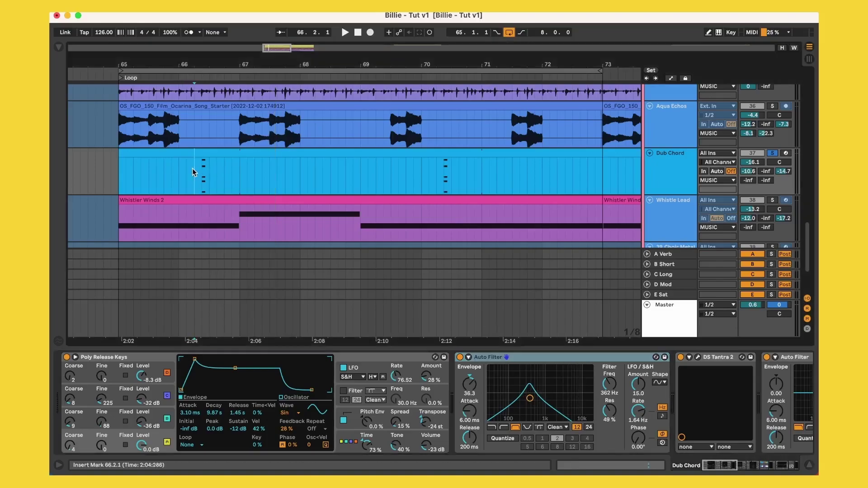
pyautogui.press('space')
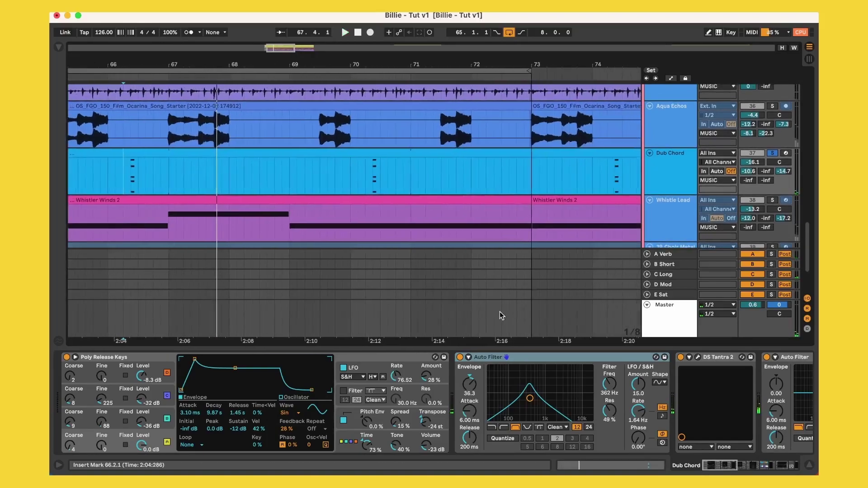
# - Look through the Dub Chord track's second Auto Filter, Echo and V-Strip settings
pyautogui.hscroll(5, 607, 366)
pyautogui.hscroll(10, 675, 370)
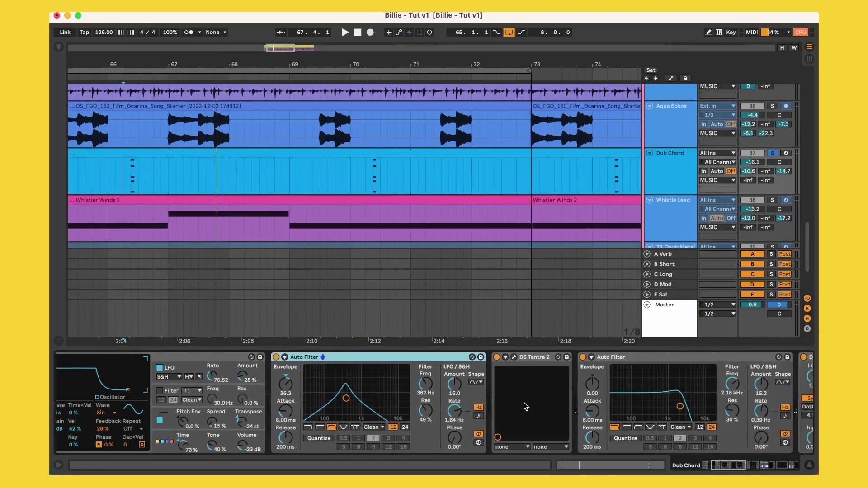
pyautogui.hscroll(12, 614, 390)
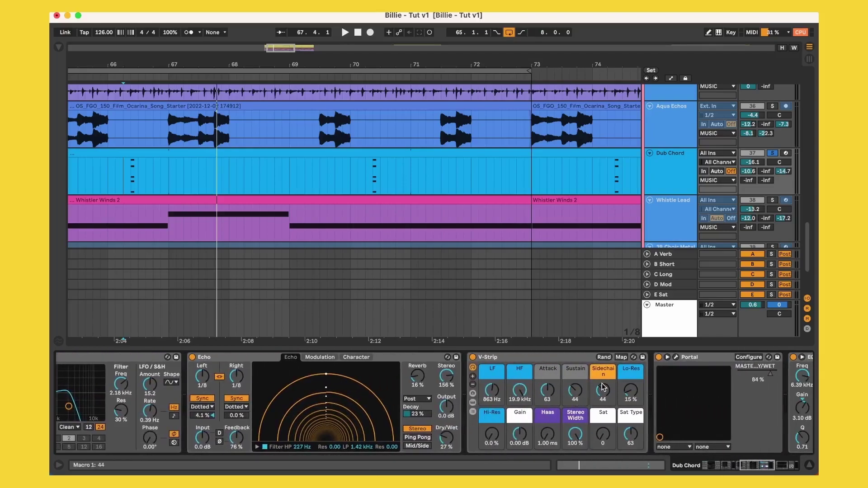
pyautogui.hscroll(7, 497, 398)
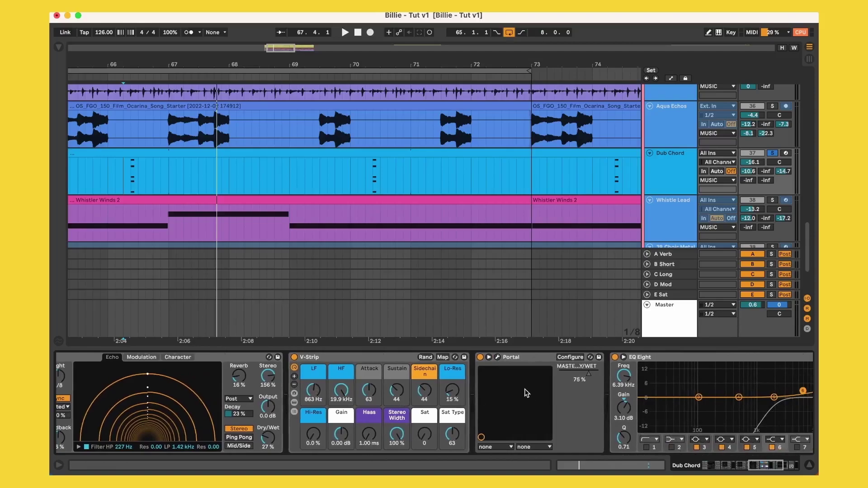
# - Open the Portal plug-in on the Dub Chord track, inspect its Heaven Reveal preset, and close the window
pyautogui.hscroll(2, 505, 400)
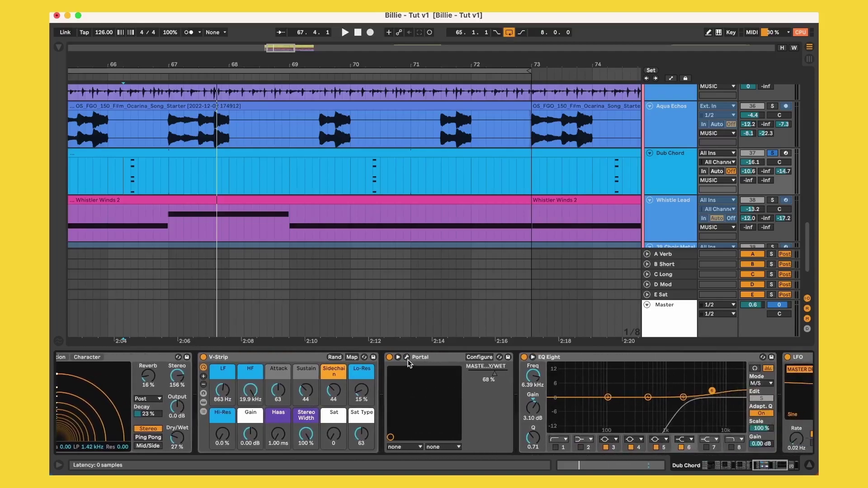
pyautogui.click(407, 358)
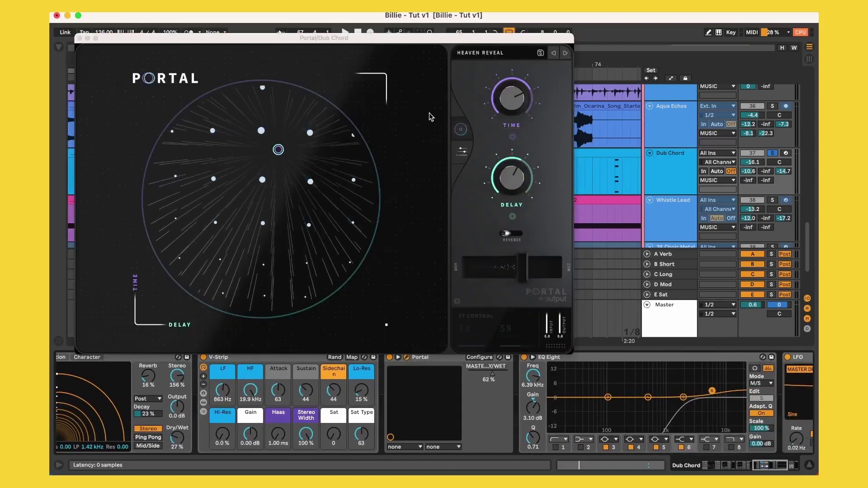
pyautogui.moveTo(491, 39); pyautogui.dragTo(538, 57)
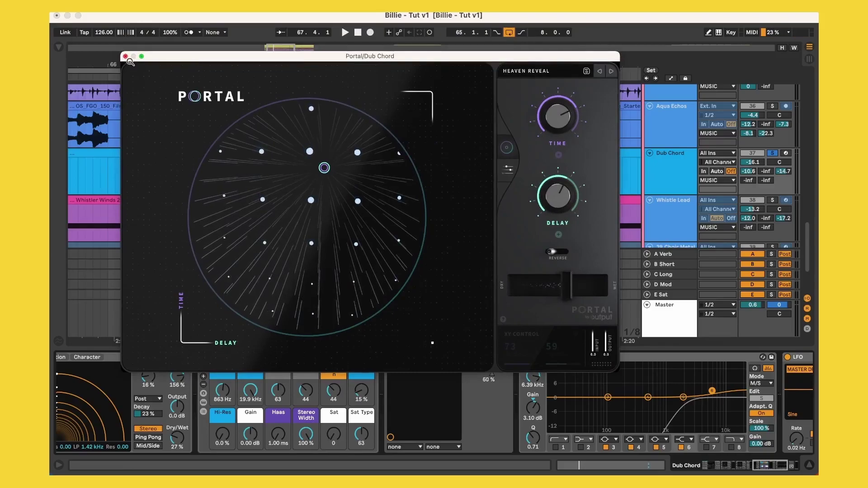
pyautogui.click(127, 58)
# - Audition the soloed Dub Chord track again from 66.2 through its full effects chain
pyautogui.click(159, 128)
pyautogui.press('z')
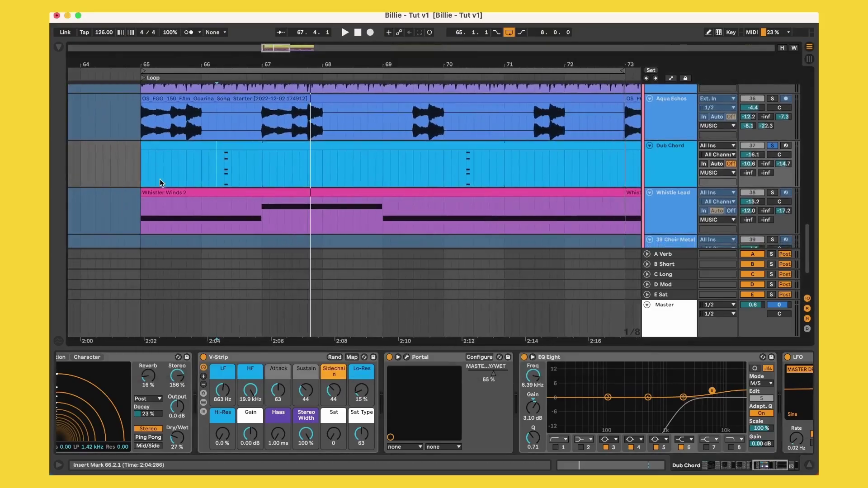
pyautogui.press('space')
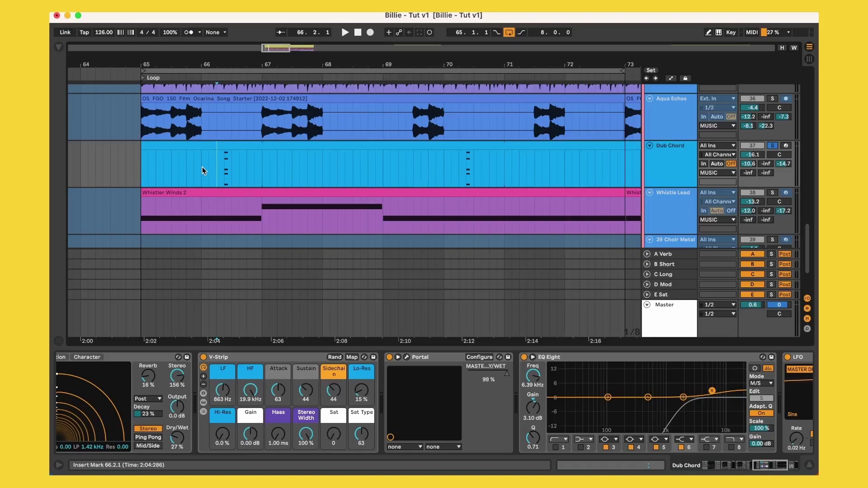
pyautogui.press('space')
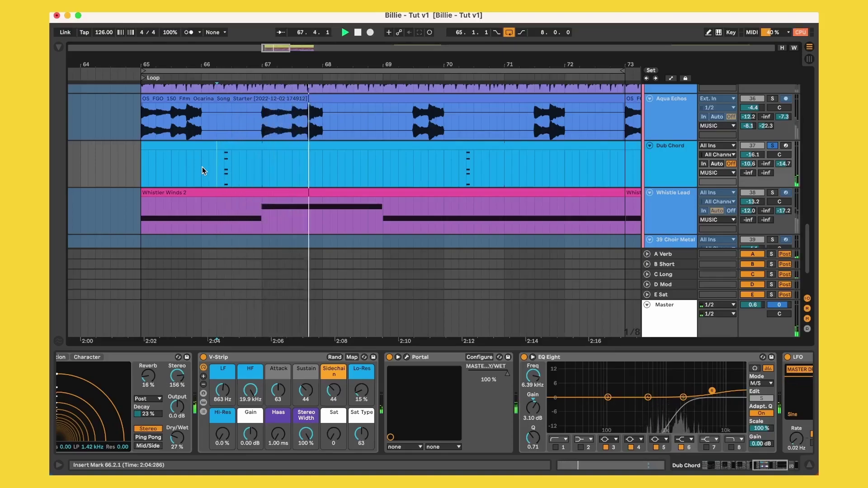
# - Stop playback and look through the Dub Chord track's EQ Eight, LFO and EffectRack devices
pyautogui.press('space')
pyautogui.hscroll(5, 502, 429)
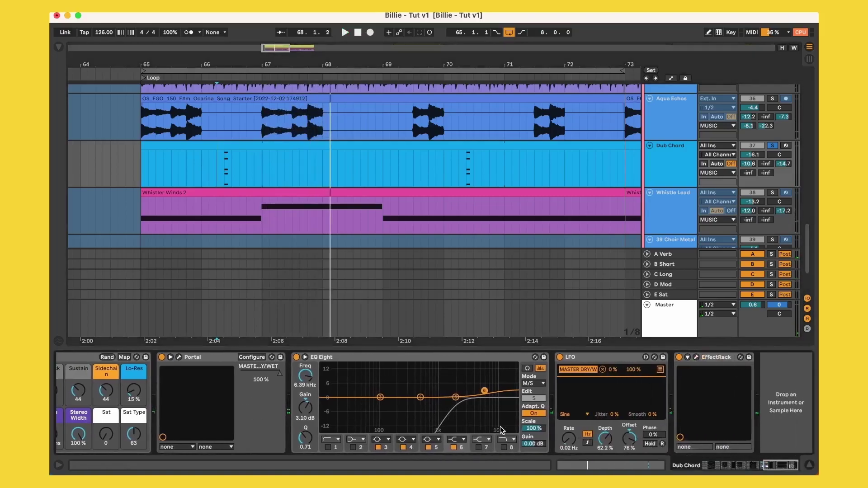
pyautogui.hscroll(-8, 500, 430)
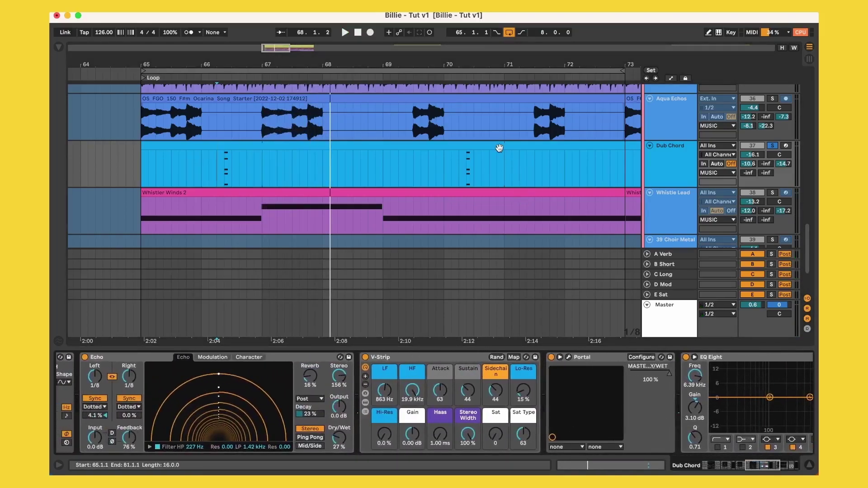
# - Solo the Whistle Lead track instead of Dub Chord and audition its Whistler Winds 2 clip with its device chain shown
pyautogui.scroll(-5, 419, 217)
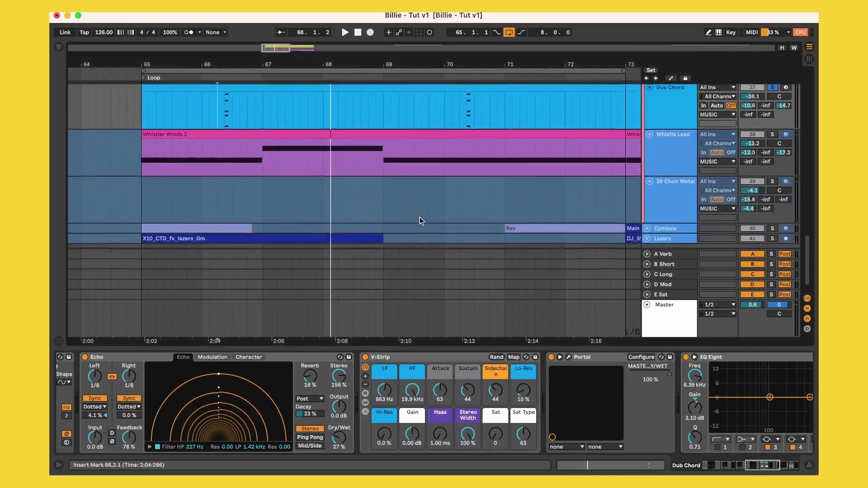
pyautogui.scroll(1, 419, 220)
pyautogui.click(773, 132)
pyautogui.click(174, 132)
pyautogui.press('space')
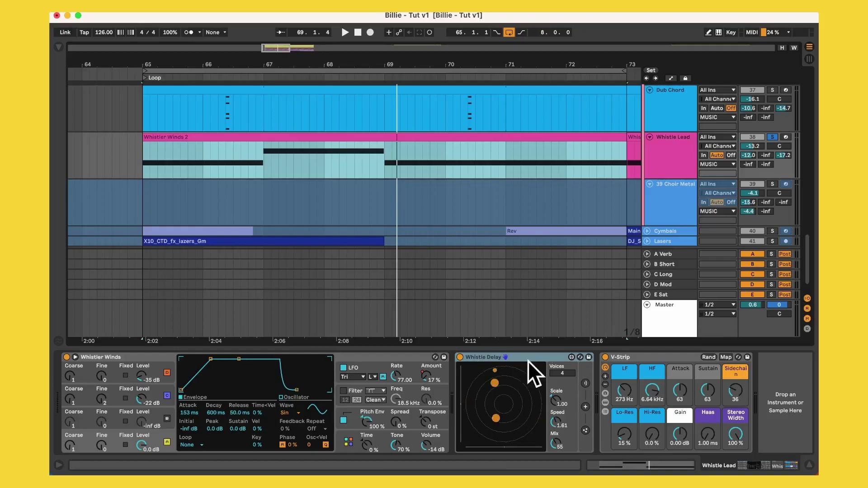
# - Audition the soloed Whistle Lead again from 65.1.1, then stop playback and unsolo the track
pyautogui.click(144, 157)
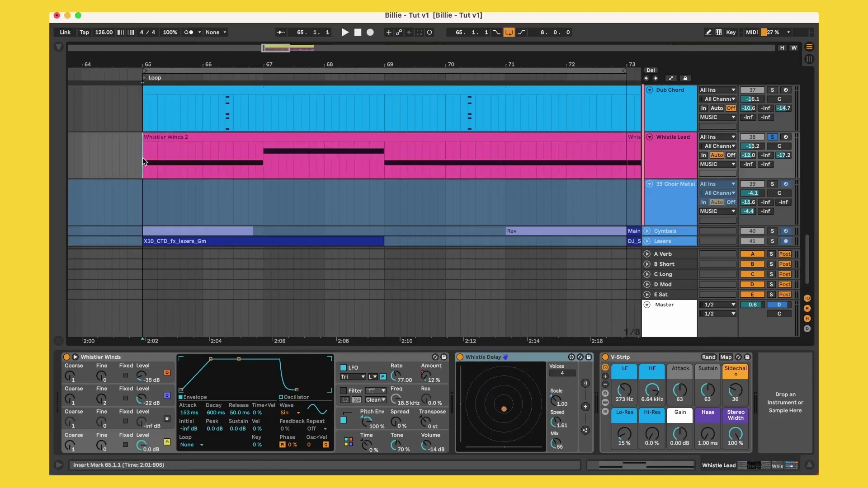
pyautogui.press('space')
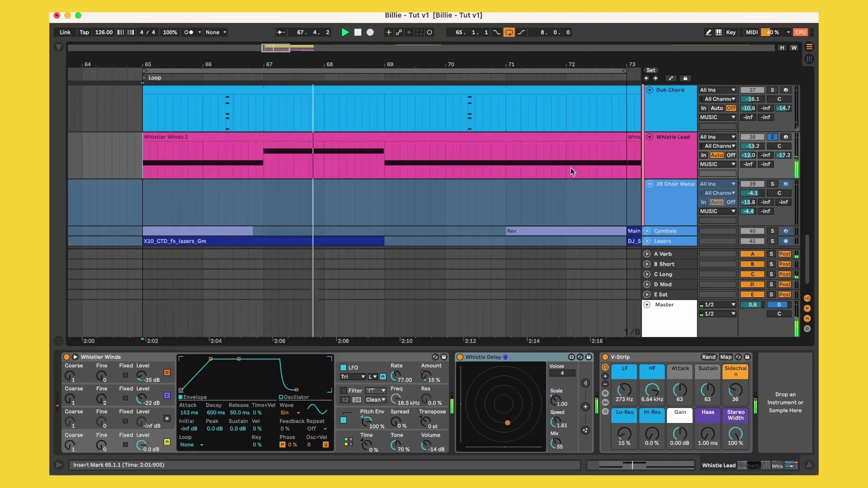
pyautogui.click(772, 137)
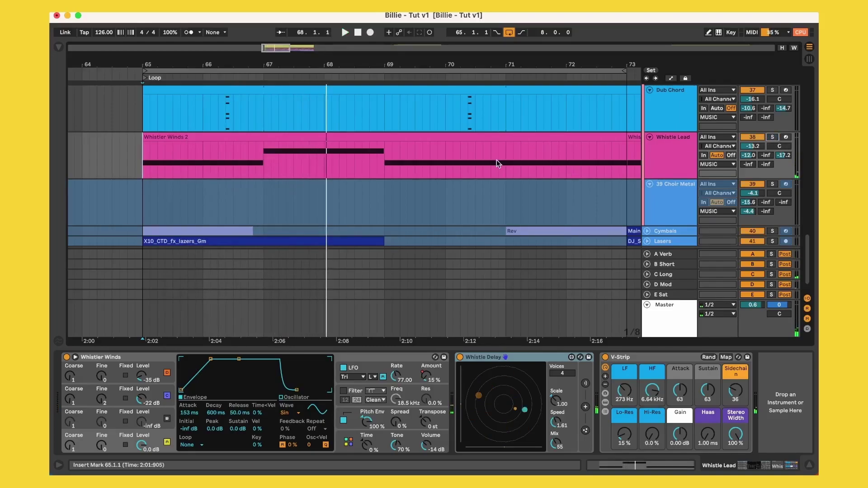
# - Hide the device view, return to the MUSIC group, and play the full arrangement from 65.1.1
pyautogui.scroll(5, 496, 162)
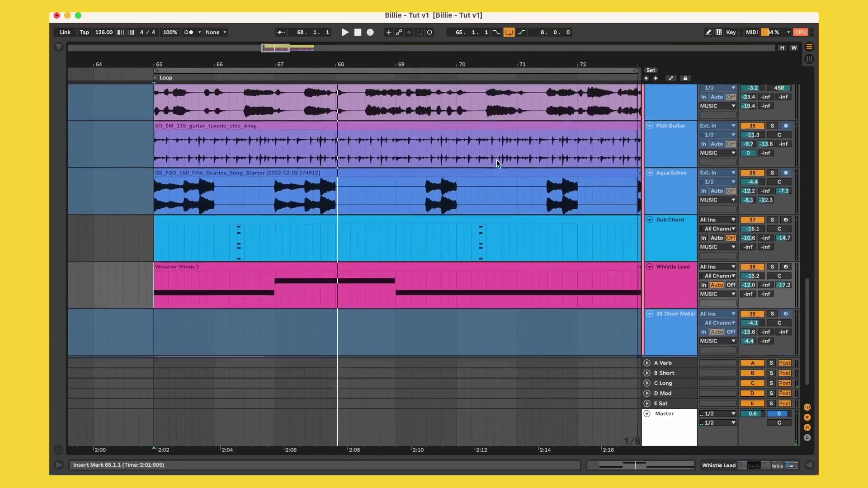
pyautogui.scroll(6, 496, 162)
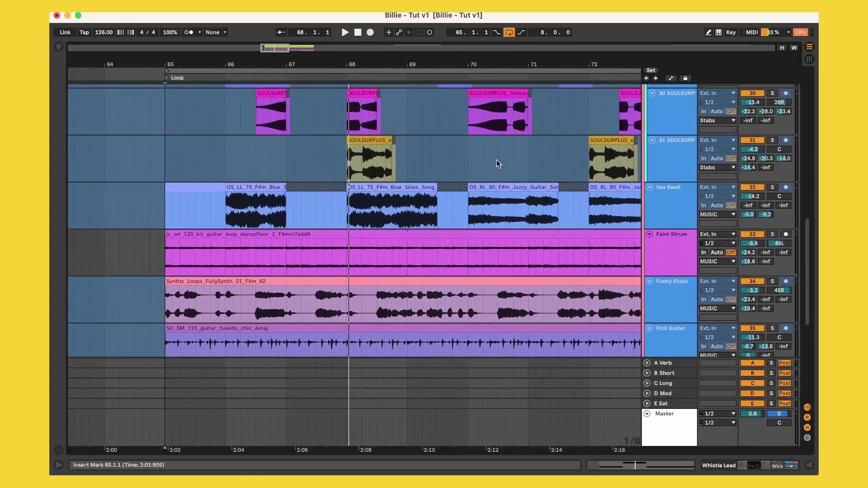
pyautogui.scroll(6, 496, 163)
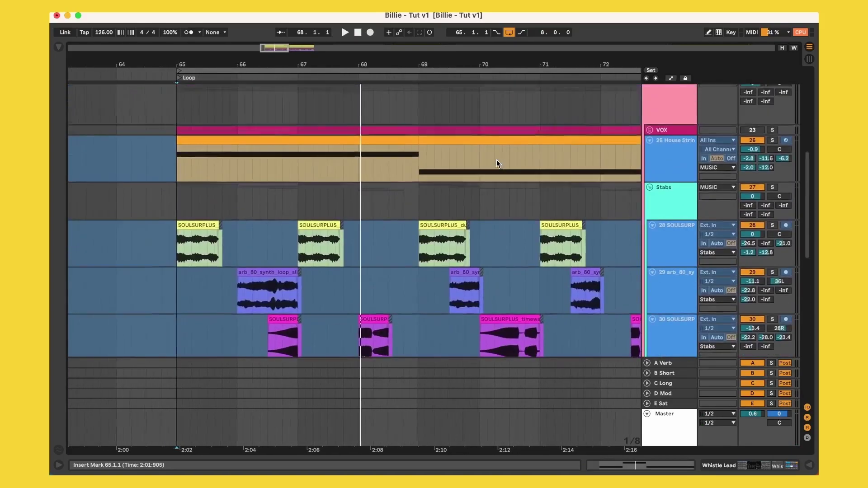
pyautogui.scroll(1, 496, 163)
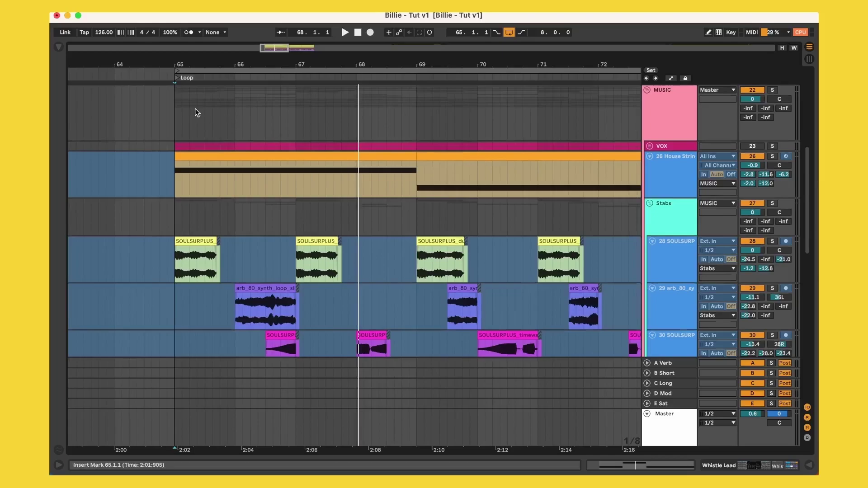
pyautogui.press('space')
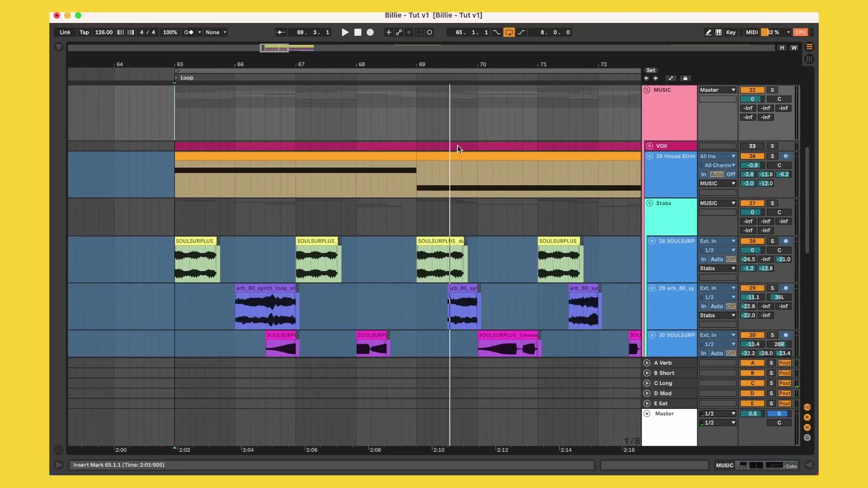
# - Look over the arrangement's tracks from the VOX stem down to Whistle Lead and back to the MUSIC group
pyautogui.scroll(8, 475, 167)
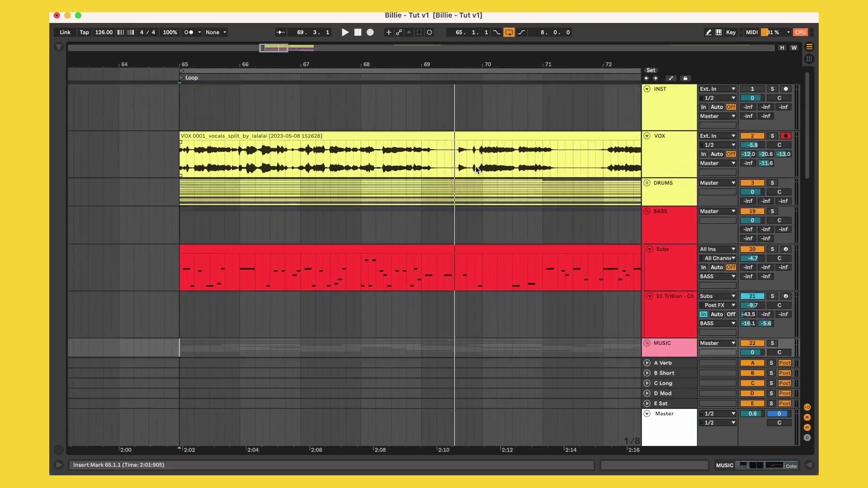
pyautogui.scroll(-15, 467, 264)
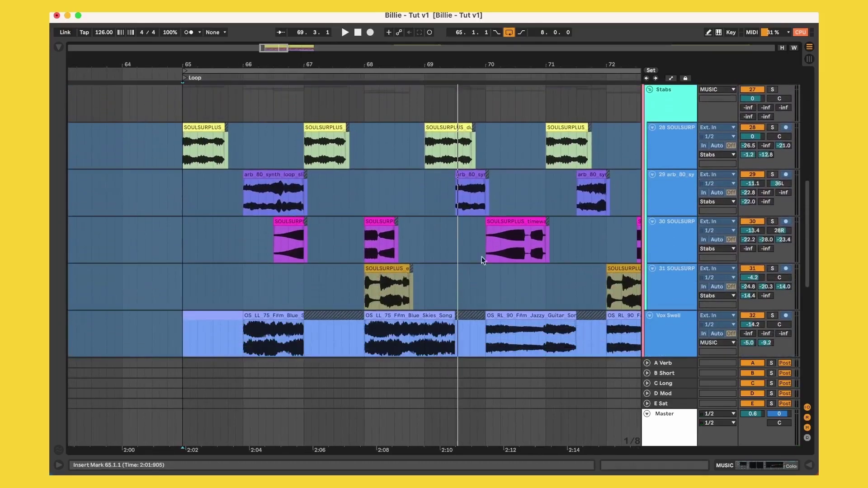
pyautogui.scroll(-15, 440, 249)
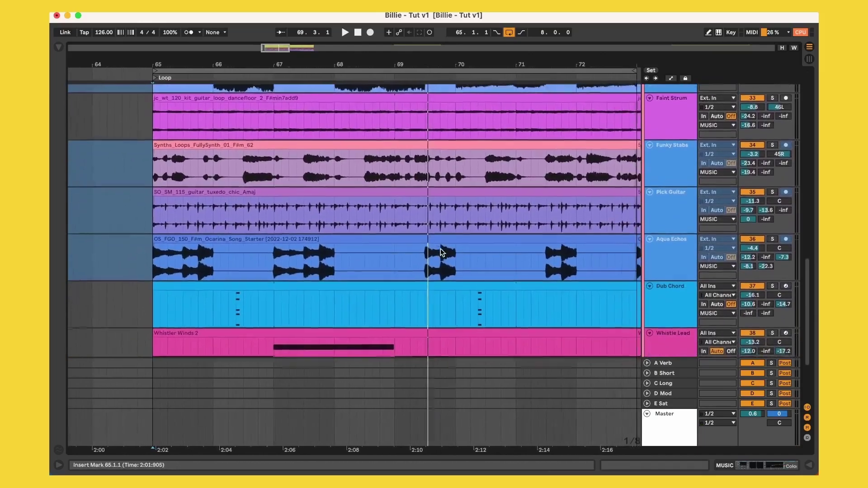
pyautogui.scroll(-3, 440, 248)
pyautogui.scroll(15, 440, 249)
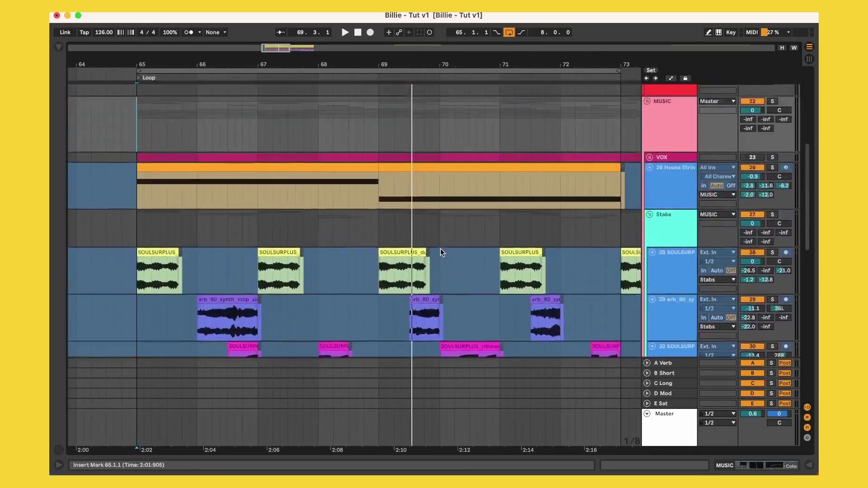
# - Mute the Billie Jean VOX stem track and audition the remaining arrangement from 65.1.1
pyautogui.scroll(5, 440, 250)
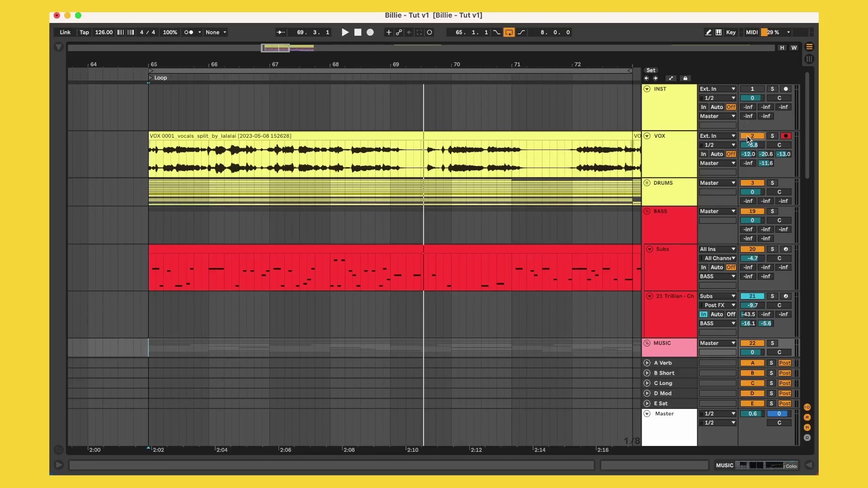
pyautogui.scroll(-2, 429, 195)
pyautogui.hscroll(-1, 432, 195)
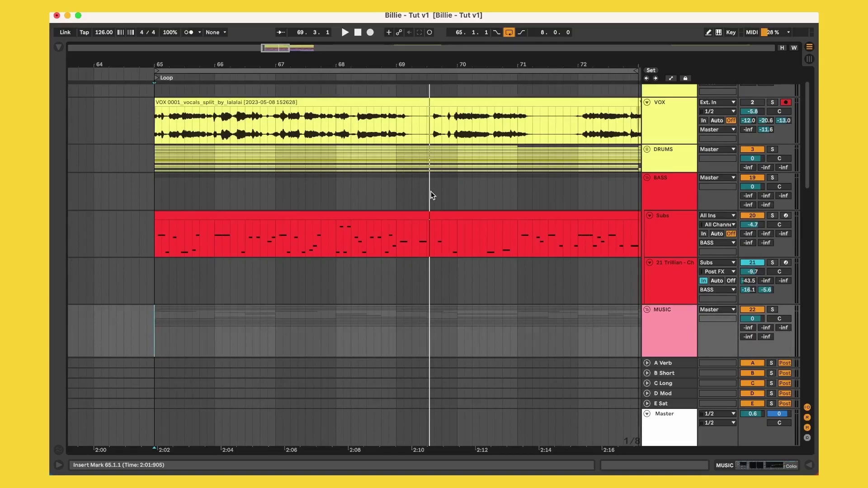
pyautogui.scroll(-10, 431, 195)
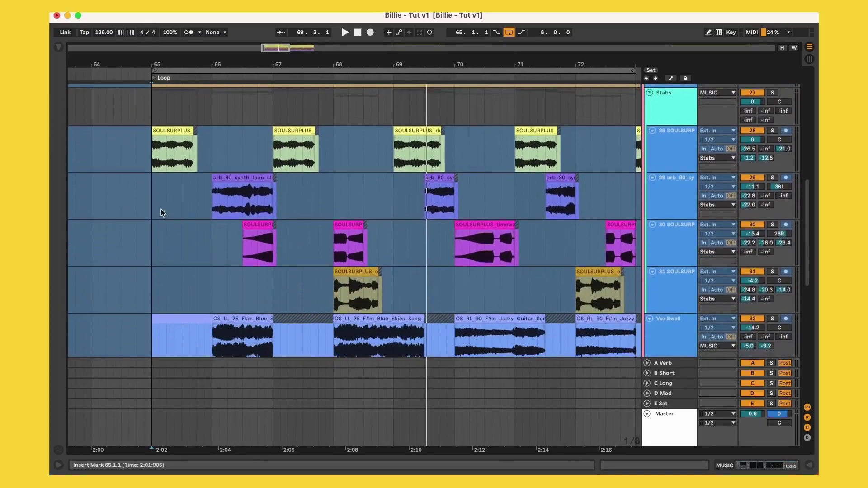
pyautogui.click(154, 206)
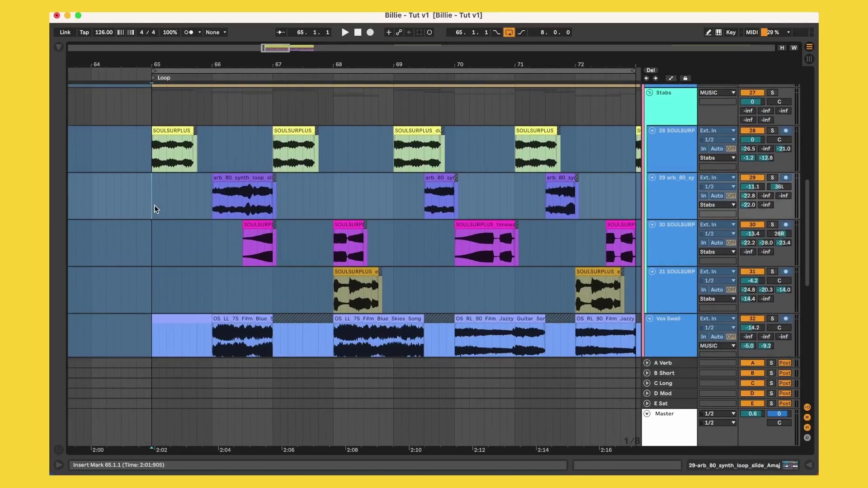
pyautogui.press('space')
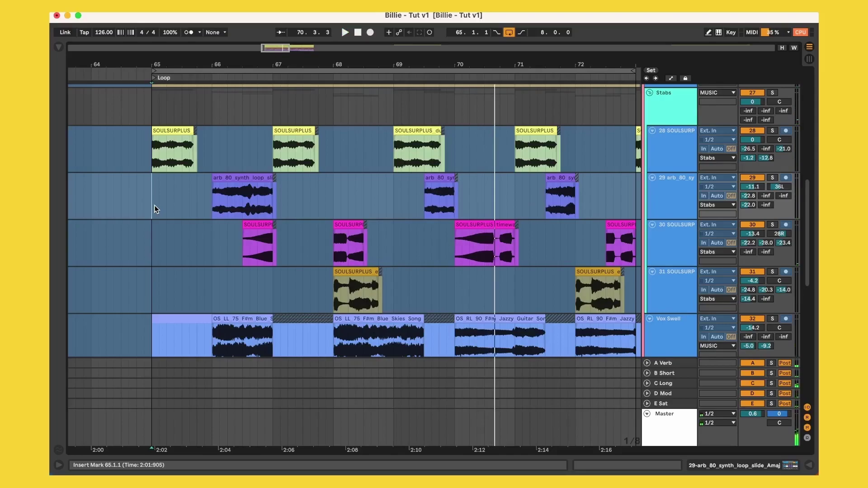
# - Examine the layers of the MUSIC group, from the house strings through the stabs, Vox Swell and guitar tracks
pyautogui.scroll(10, 235, 198)
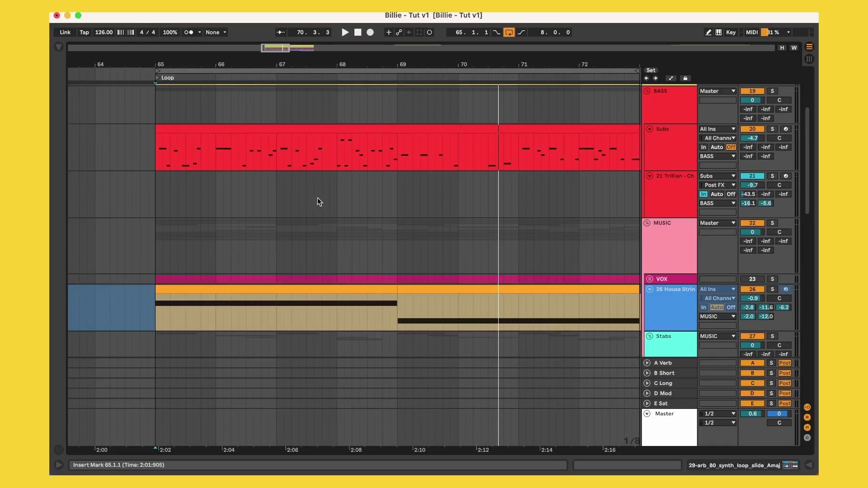
pyautogui.scroll(-5, 329, 222)
pyautogui.scroll(-5, 331, 219)
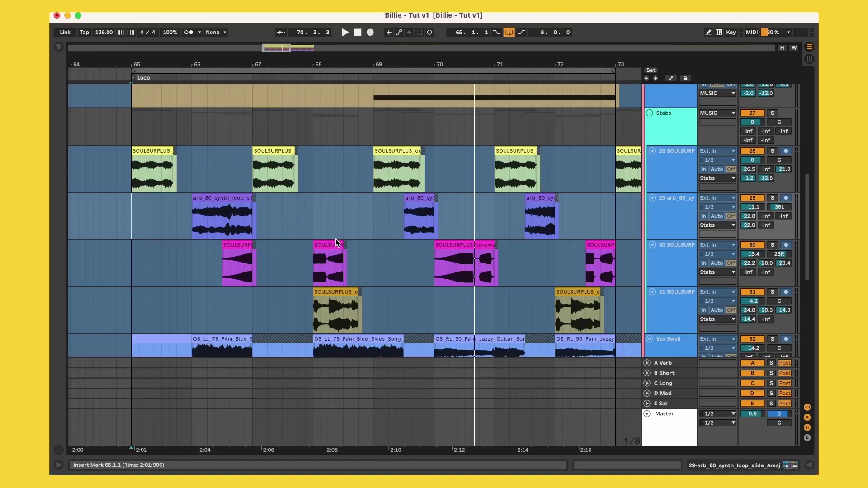
pyautogui.scroll(-5, 335, 238)
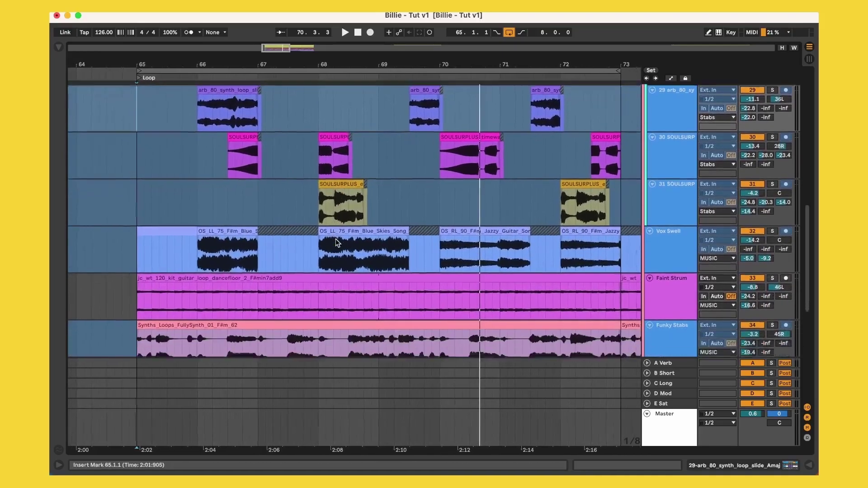
pyautogui.scroll(-8, 335, 238)
pyautogui.scroll(9, 335, 238)
pyautogui.scroll(10, 335, 239)
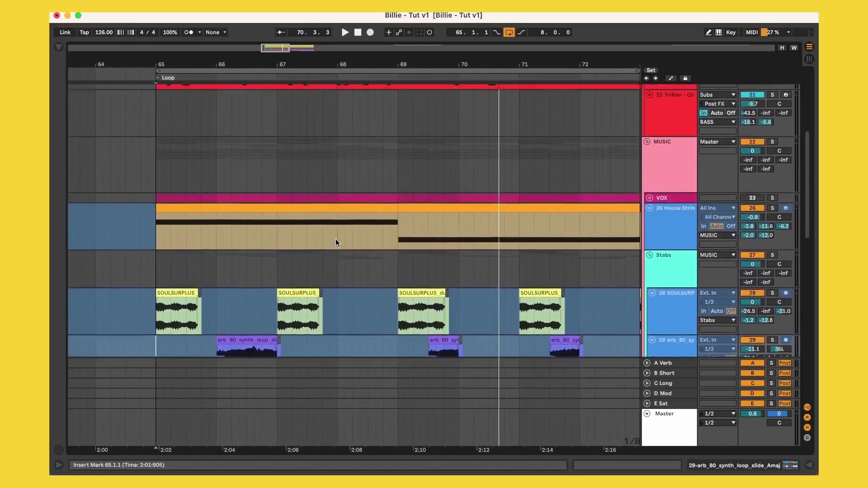
pyautogui.scroll(1, 335, 239)
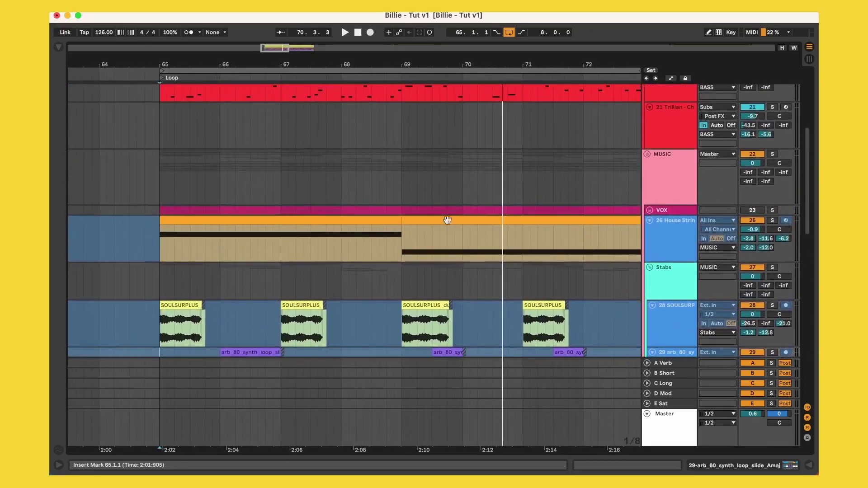
# - Unfold the VOX group inside MUSIC, activate it, and start playback from 65.1.1
pyautogui.click(649, 211)
pyautogui.scroll(-4, 482, 220)
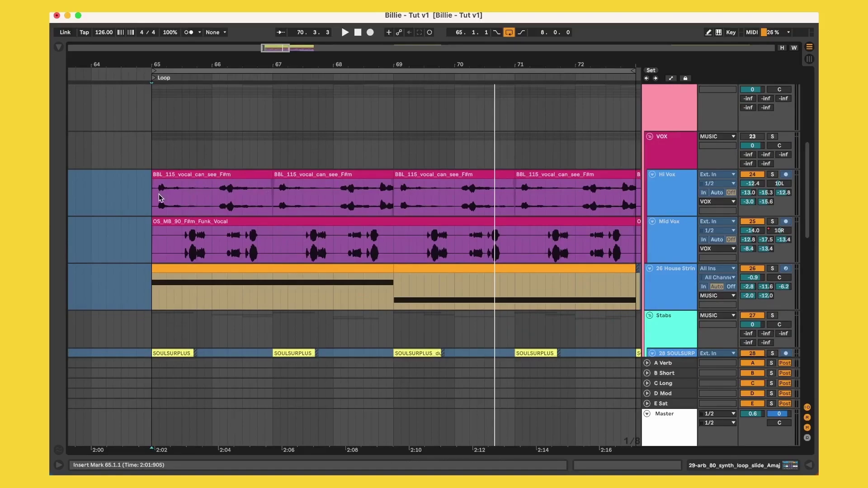
pyautogui.moveTo(161, 60); pyautogui.dragTo(162, 76)
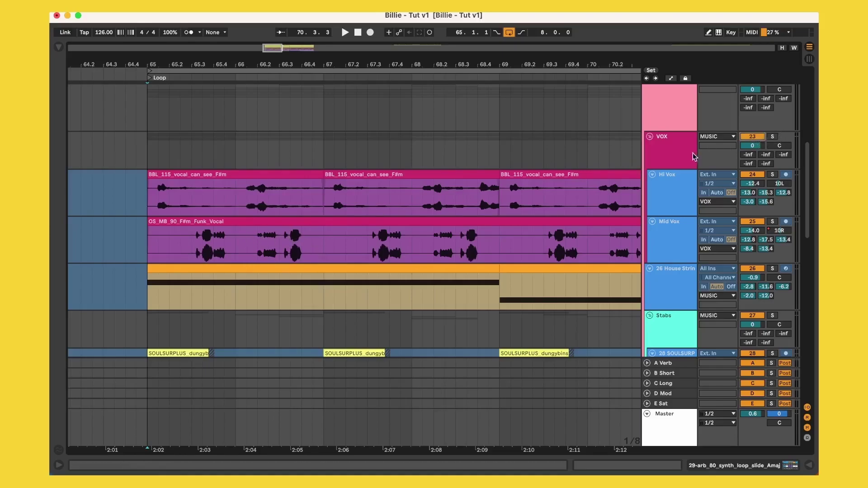
pyautogui.click(151, 160)
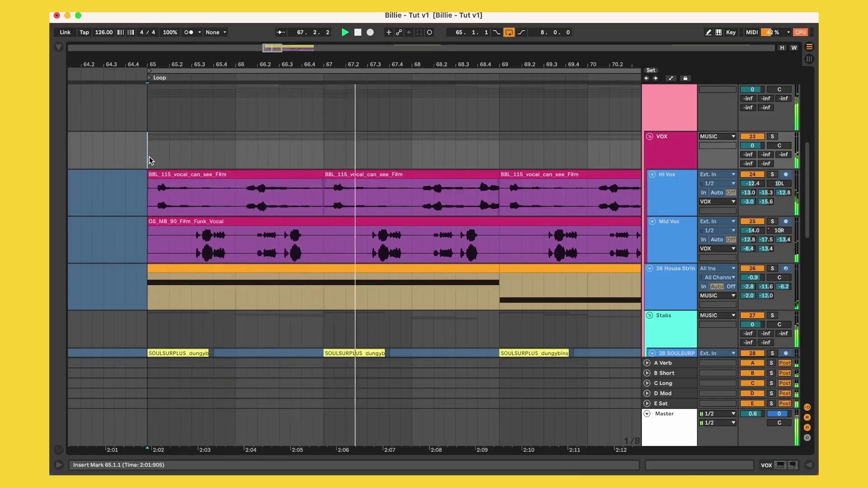
# - Raise the VOX group's volume to 2.2 dB while the loop plays, listen through it, and stop playback
pyautogui.moveTo(752, 145); pyautogui.dragTo(752, 137)
pyautogui.hscroll(1, 574, 183)
pyautogui.hscroll(5, 574, 183)
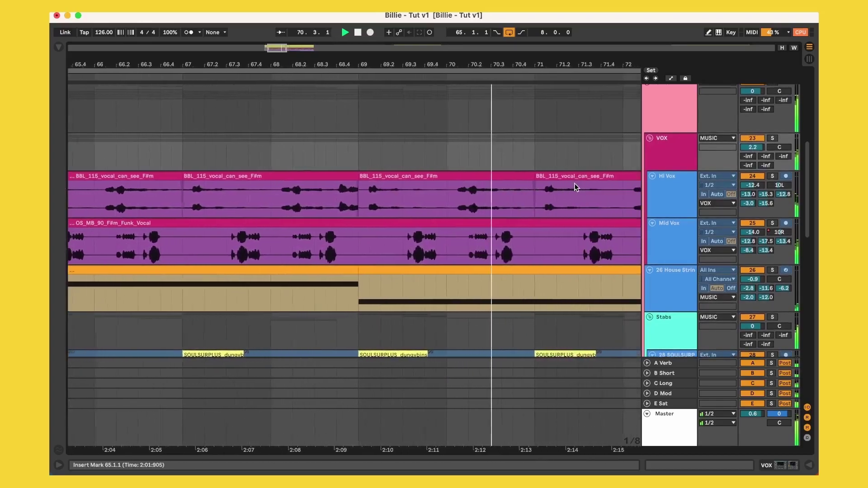
pyautogui.scroll(-2, 574, 183)
pyautogui.hscroll(1, 574, 183)
pyautogui.scroll(-1, 574, 183)
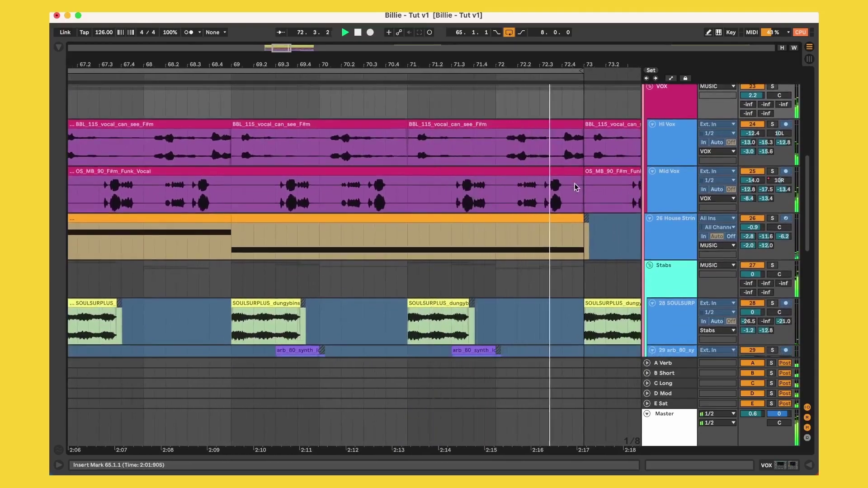
pyautogui.hscroll(-2, 574, 183)
pyautogui.scroll(-1, 574, 183)
pyautogui.hscroll(-5, 574, 183)
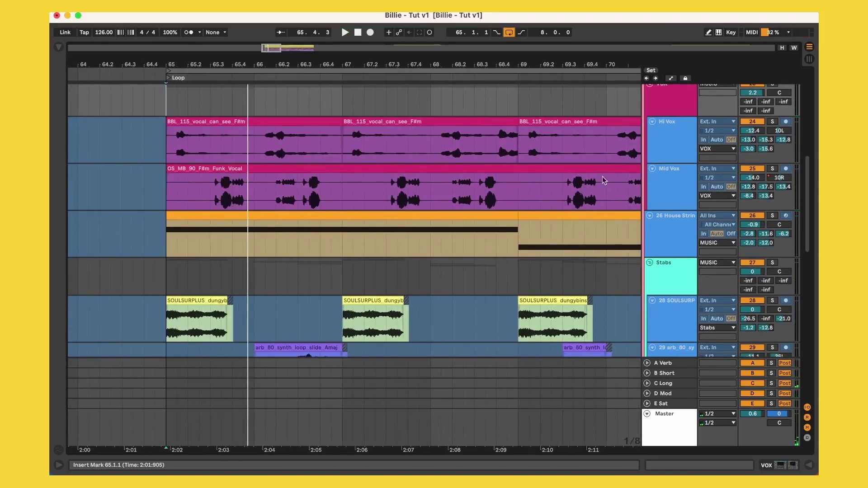
# - Open the Hi Vox track's device chain to examine its V-Strip and Auto Filter
pyautogui.doubleClick(680, 143)
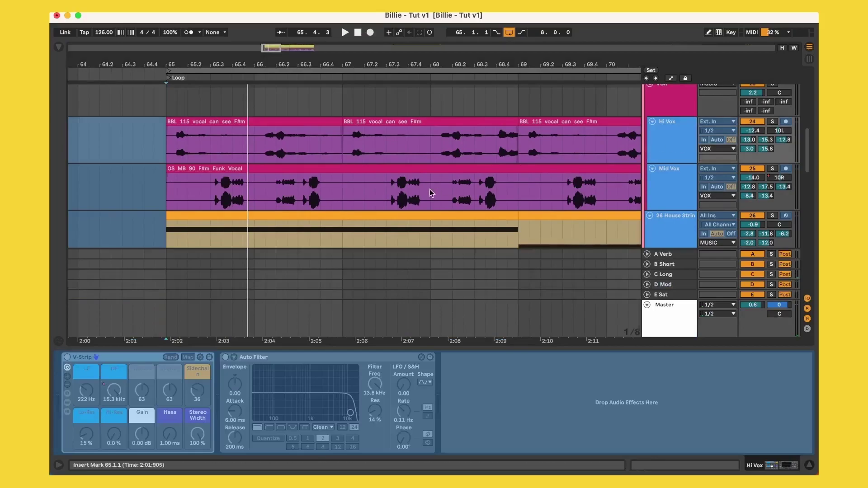